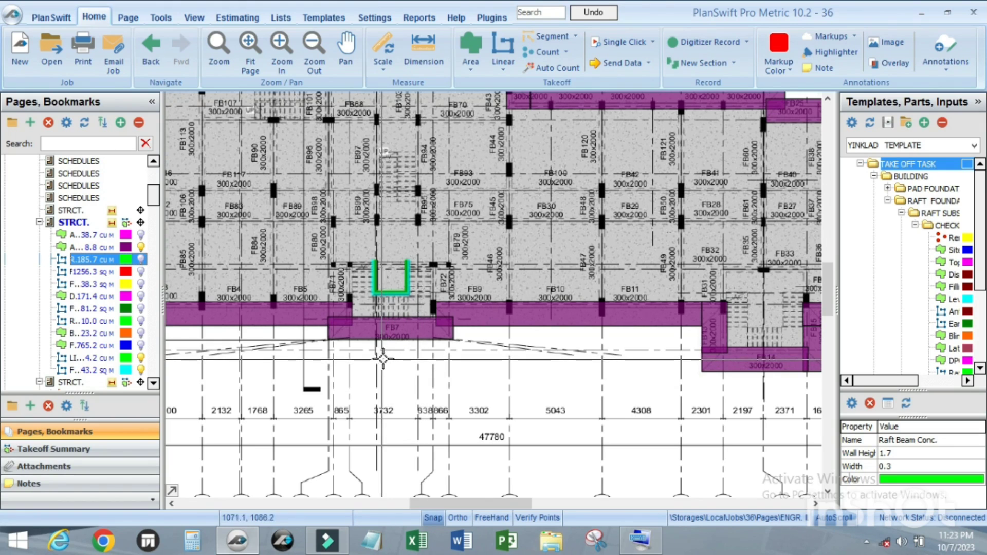
left_click(392, 329)
mouse_move(392, 330)
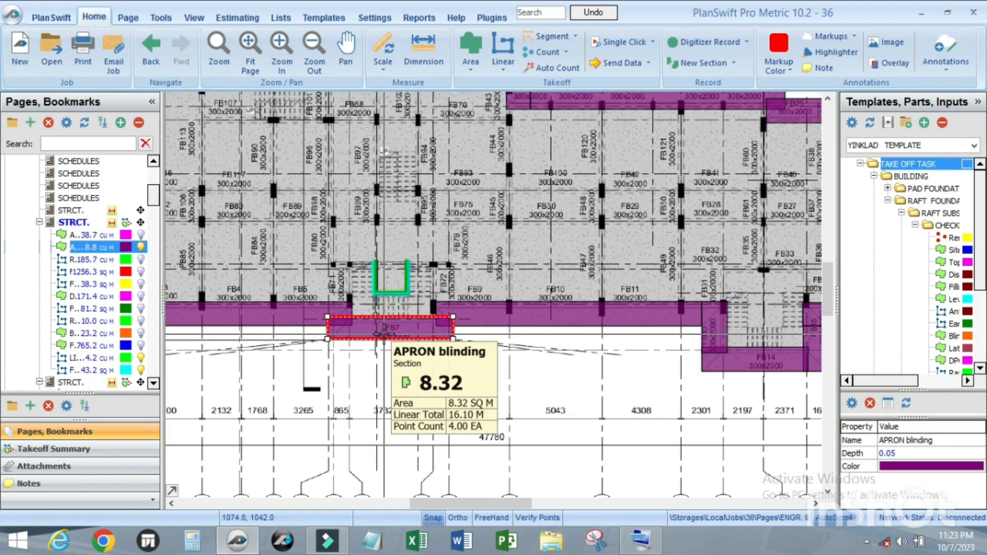
left_click(430, 379)
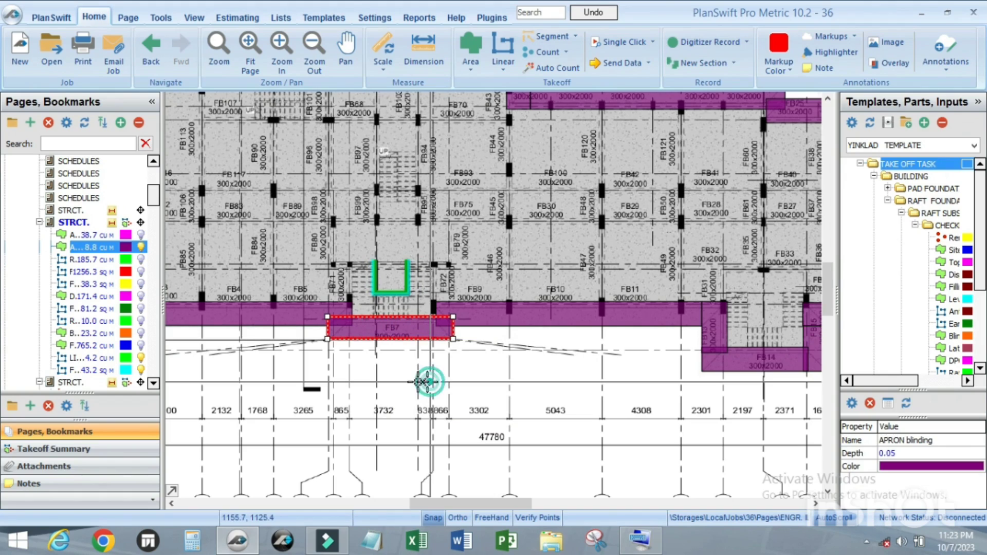
left_click(389, 333)
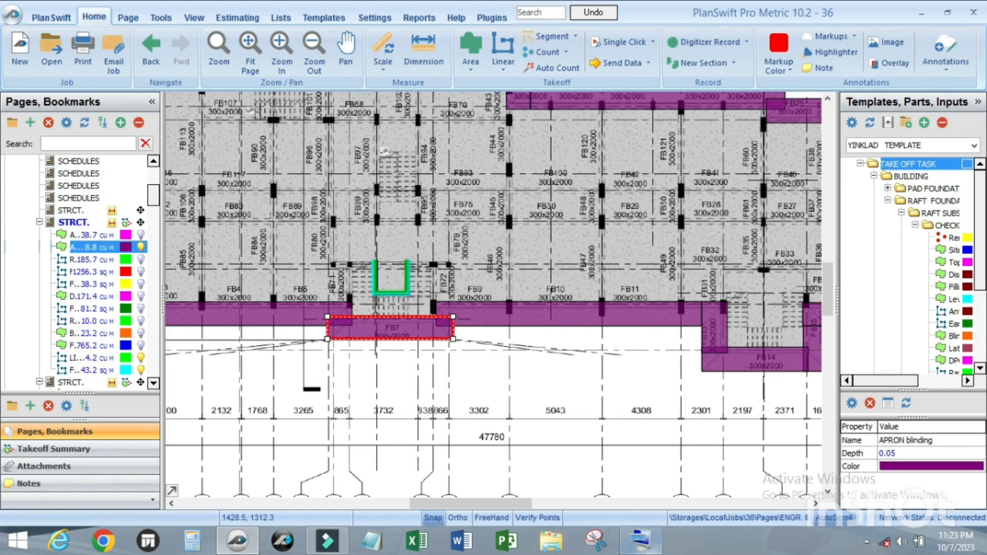
left_click(617, 452)
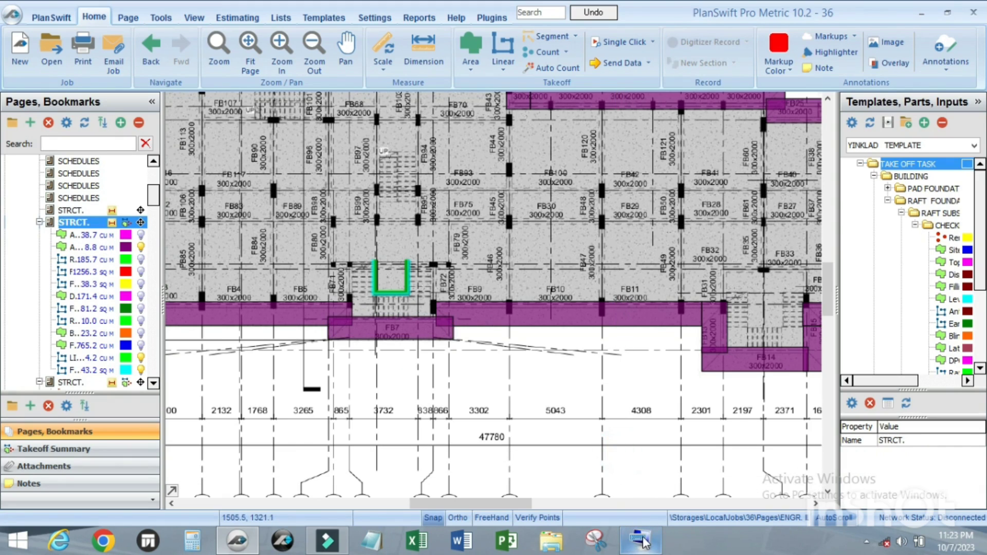
left_click(641, 540)
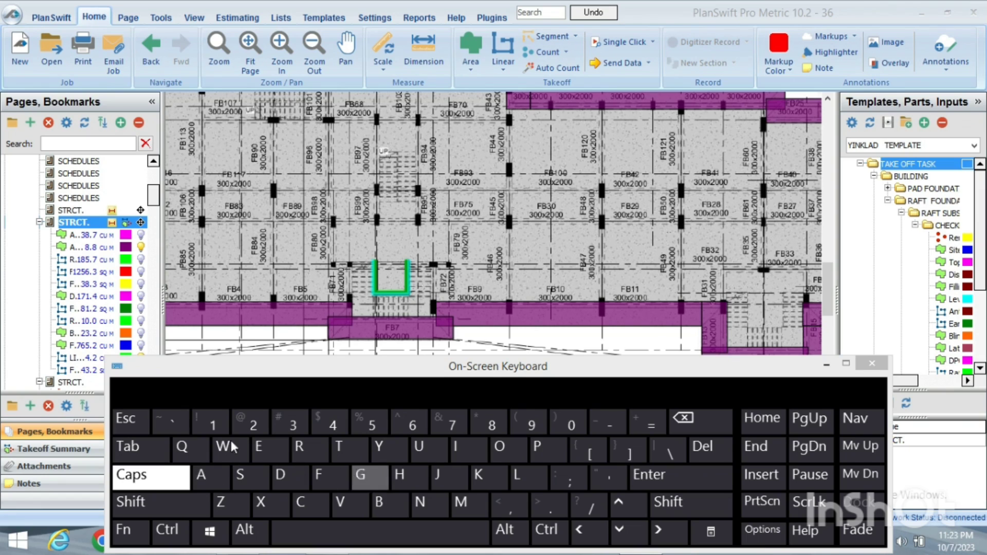
left_click(825, 365)
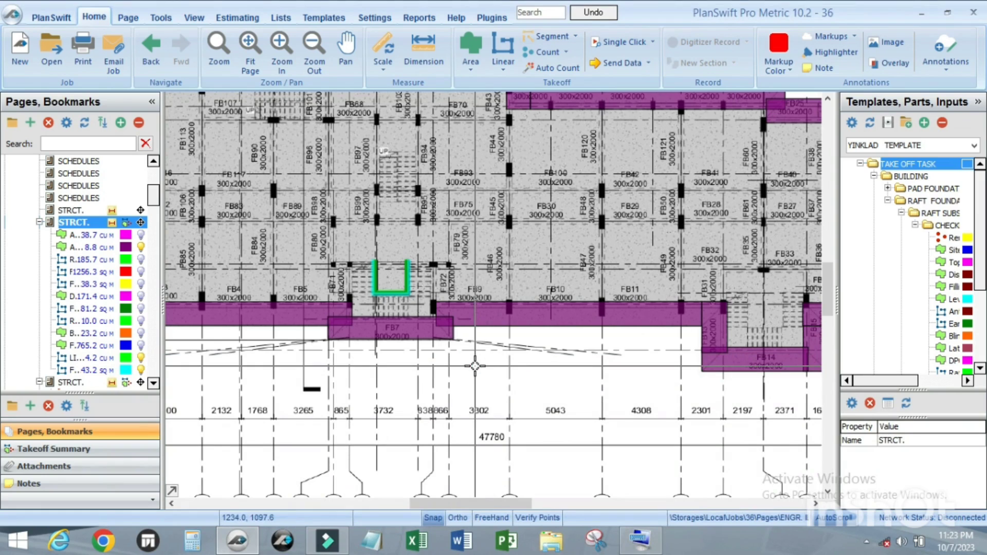
- Copy the apron blinding section at FB7 and paste it below the foundation plan as a new item
left_click(399, 329)
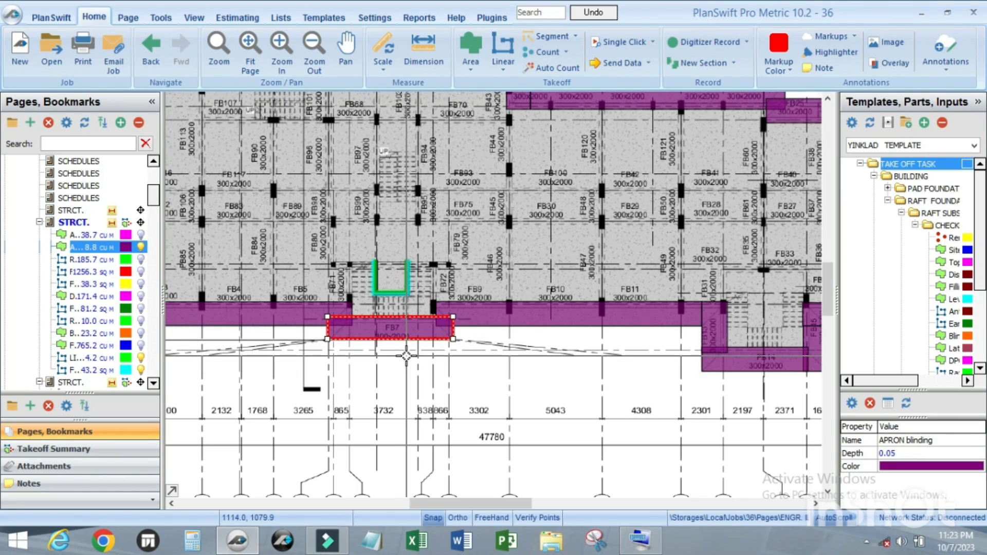
key("ctrl+c")
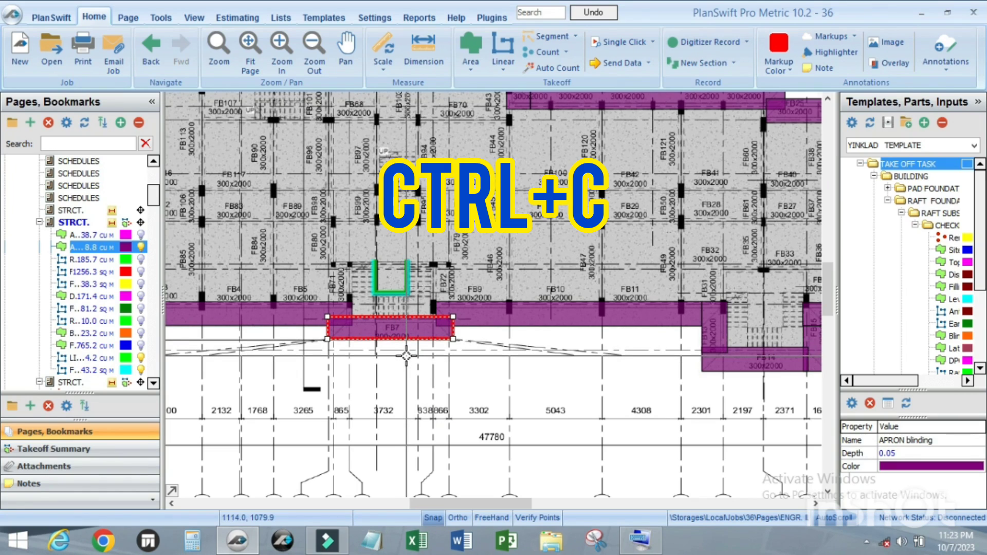
left_click(446, 392)
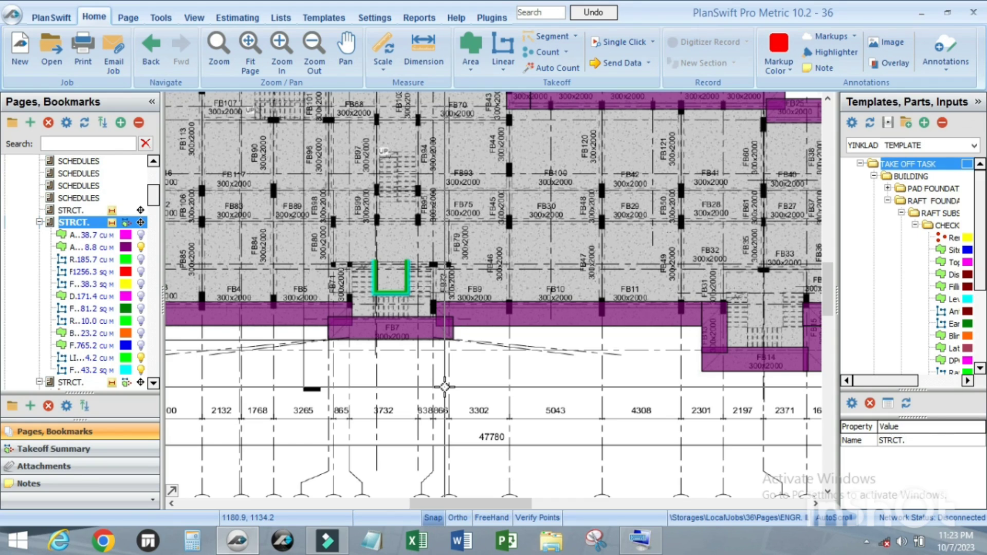
key("ctrl+v")
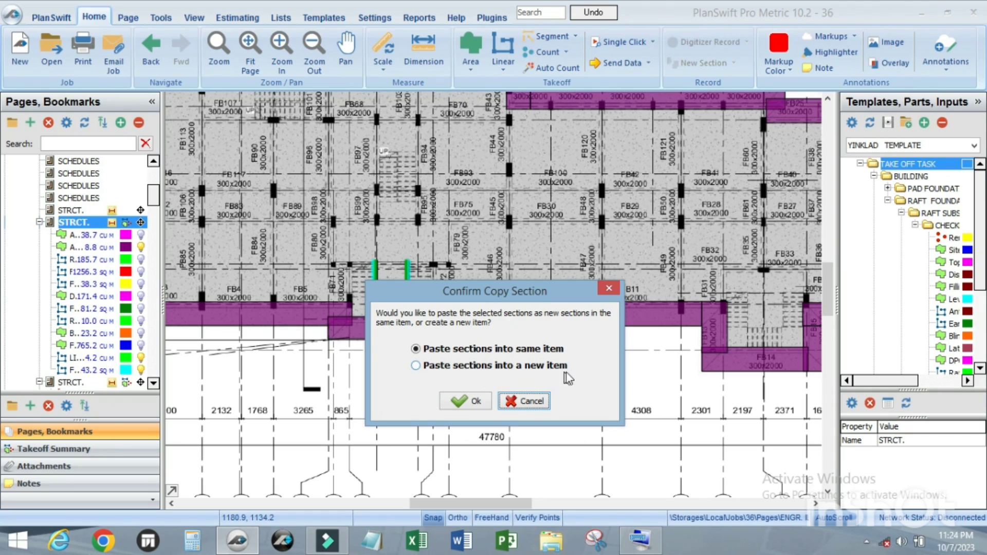
left_click(417, 366)
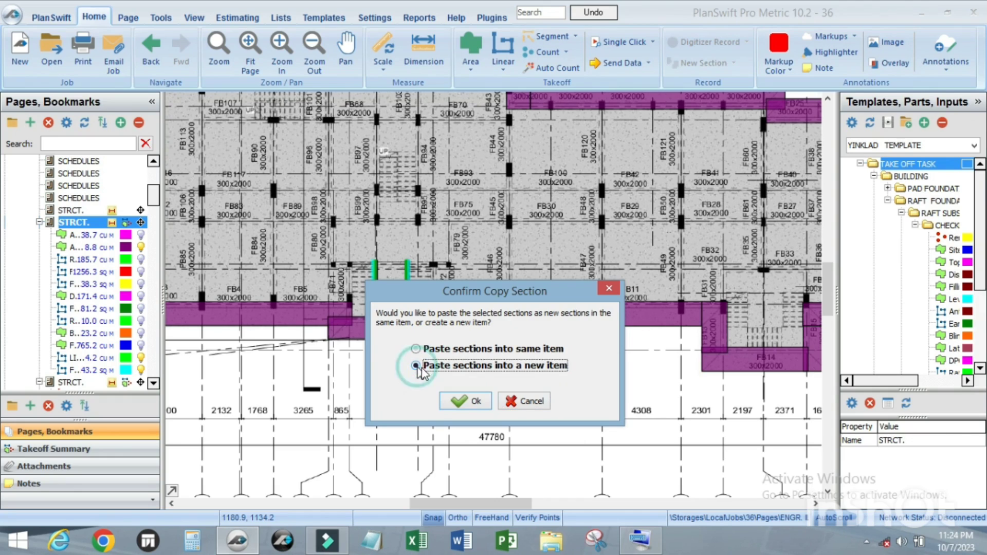
left_click(465, 400)
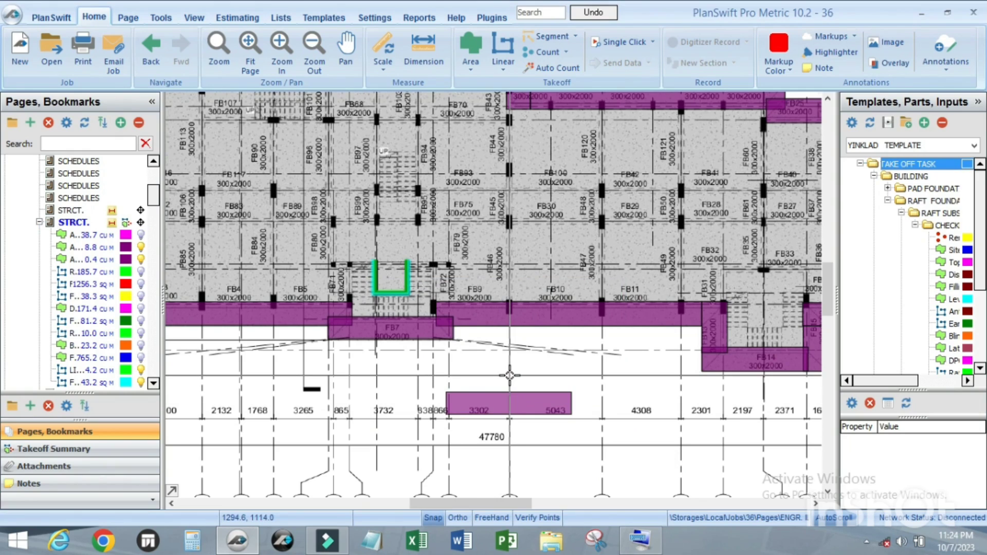
- Undo the paste of the copied apron blinding section
key("ctrl+z")
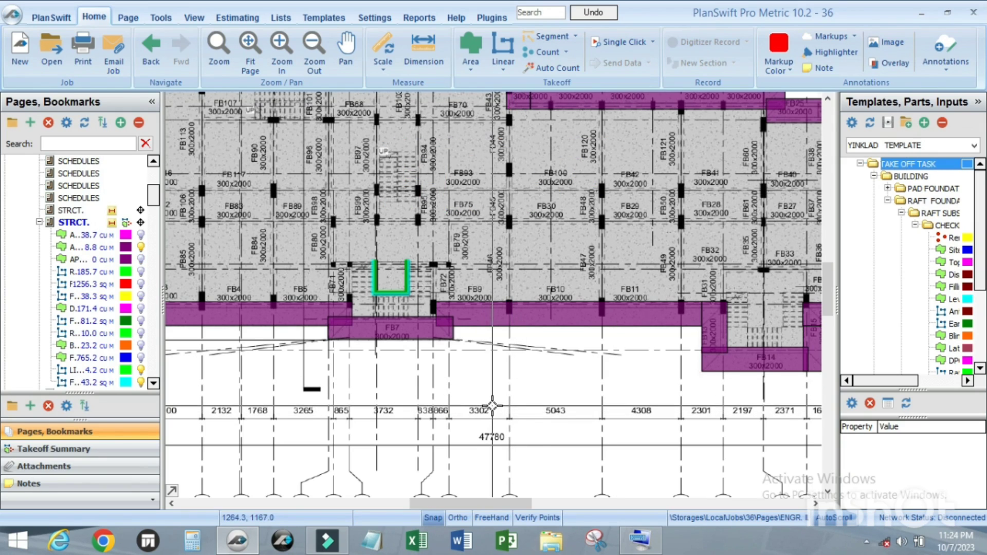
left_click(641, 540)
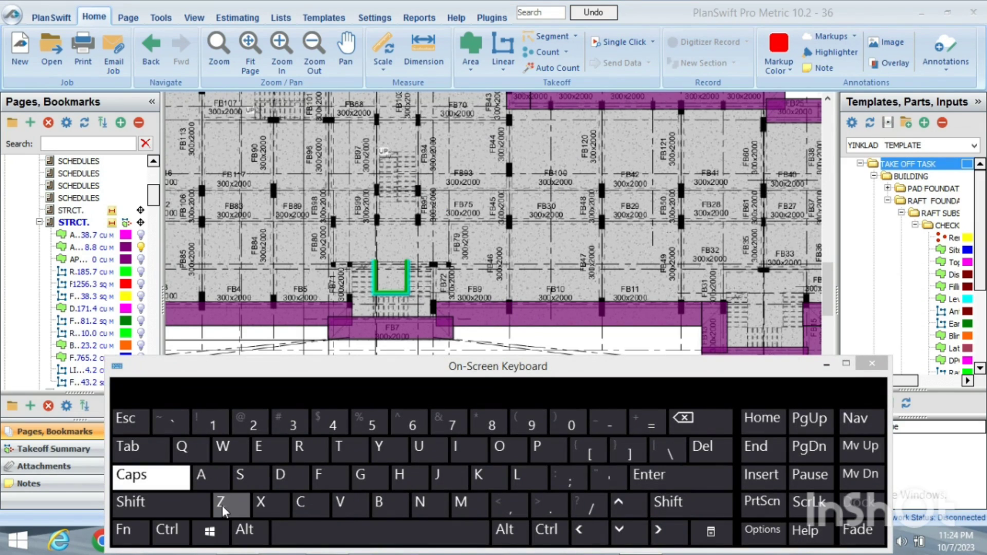
left_click(827, 363)
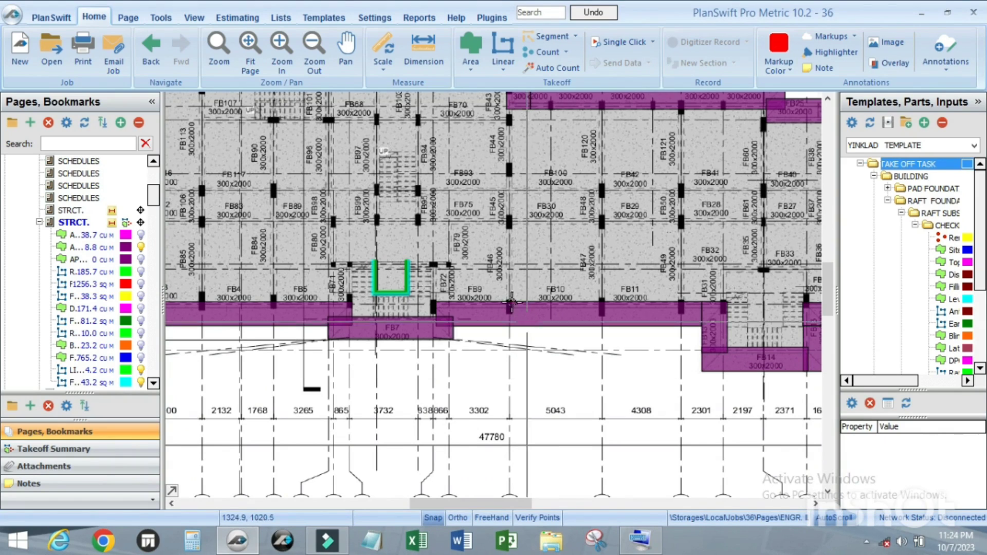
- Move the apron blinding section along beams FB9 to FB11 slightly towards FB14
left_click(544, 315)
left_click(542, 315)
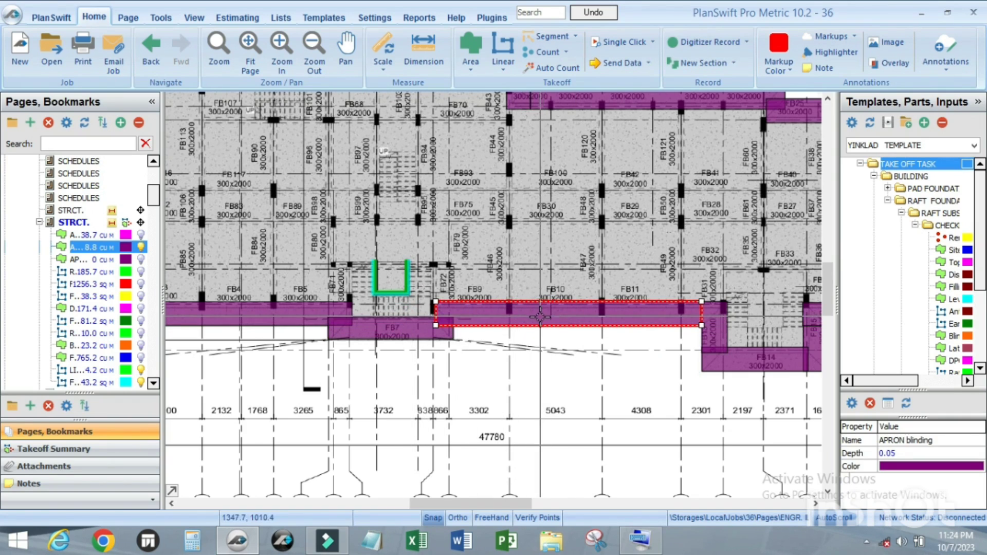
left_click(550, 379)
left_click(546, 312)
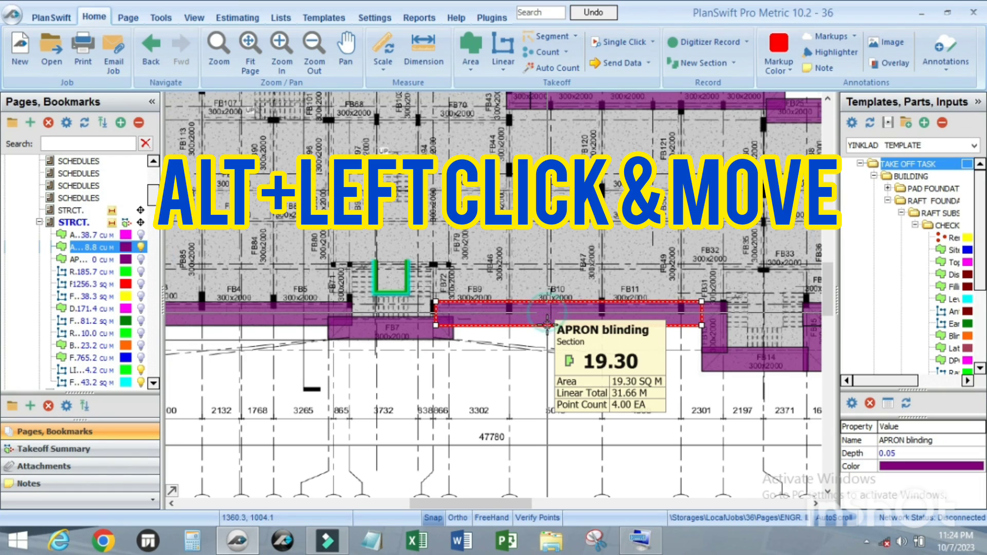
mouse_move(548, 312)
left_mouse_down()
mouse_move(549, 380)
mouse_move(551, 313)
left_mouse_up()
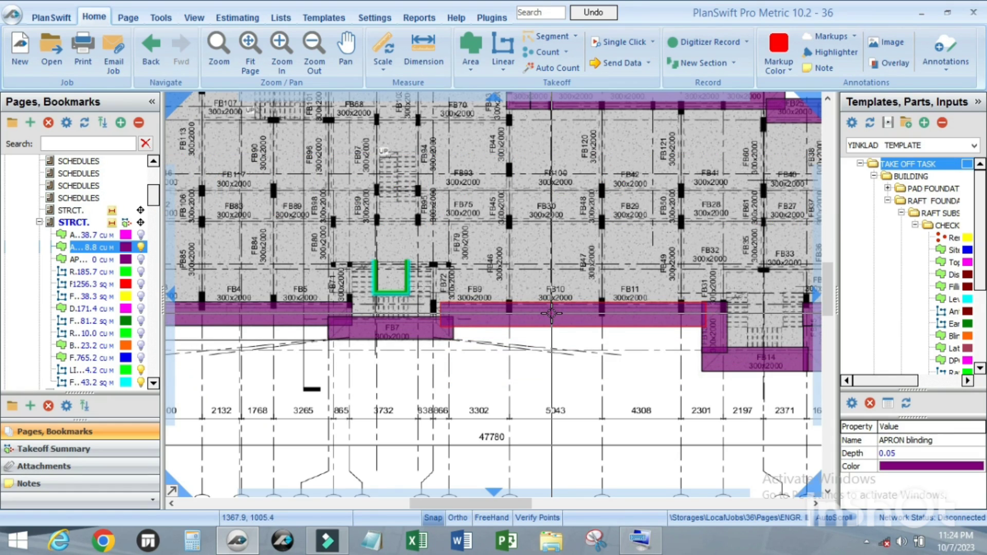
left_click(553, 366)
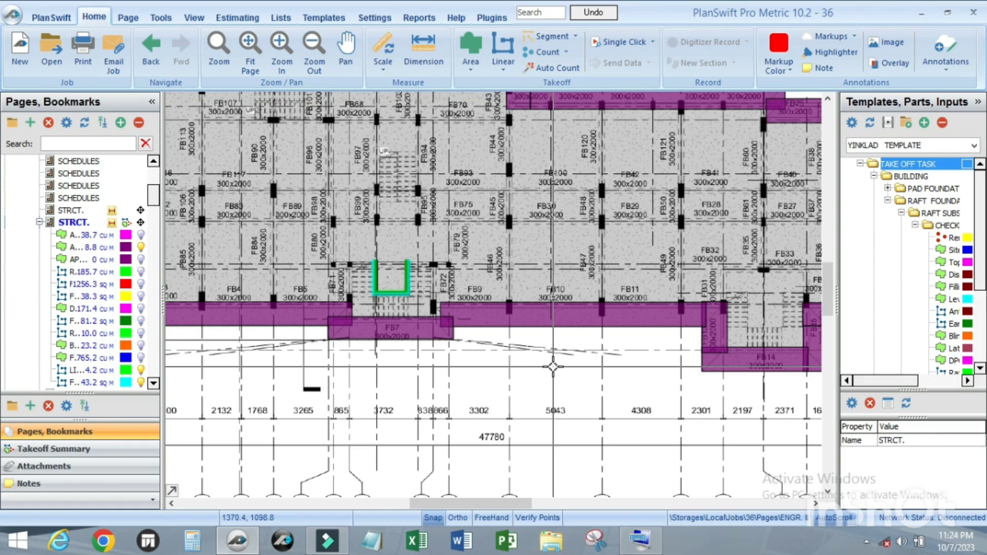
- Delete the apron blinding section along beams FB9 to FB11 and undo the deletion
left_click(548, 324)
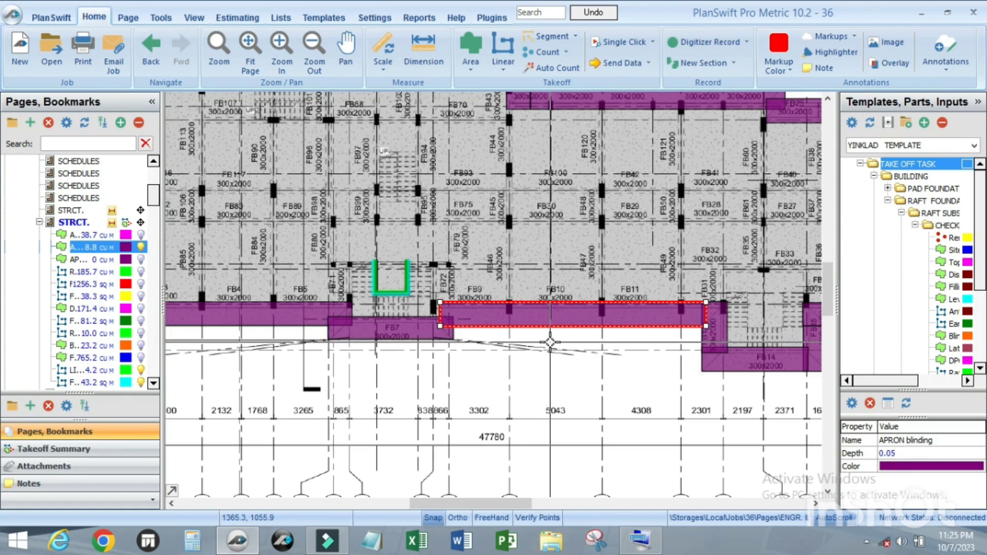
left_click(640, 540)
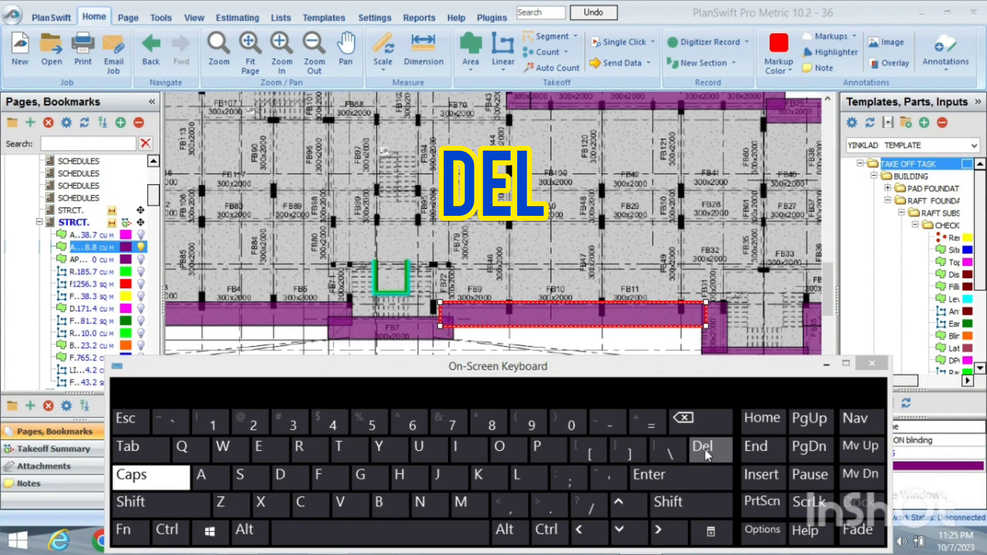
left_click(826, 364)
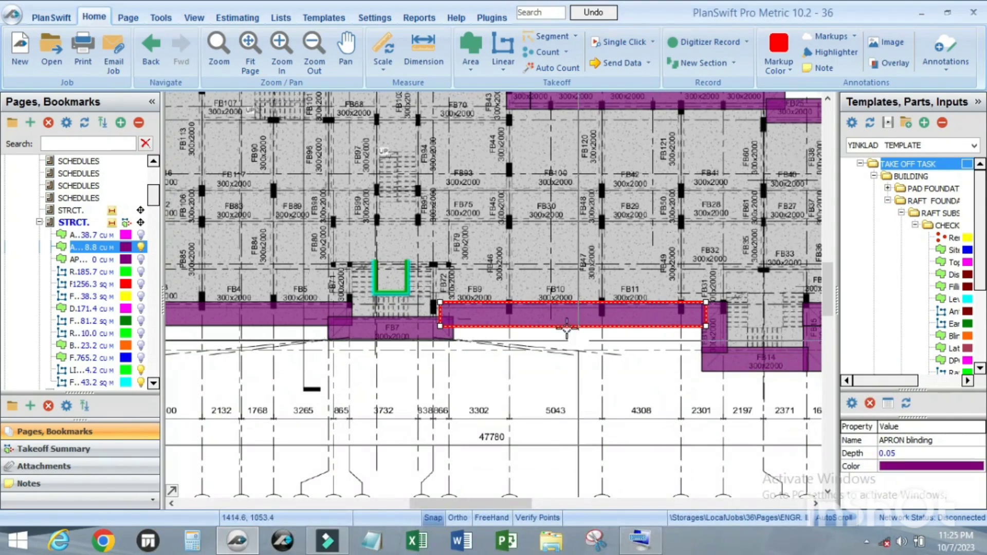
left_click(550, 425)
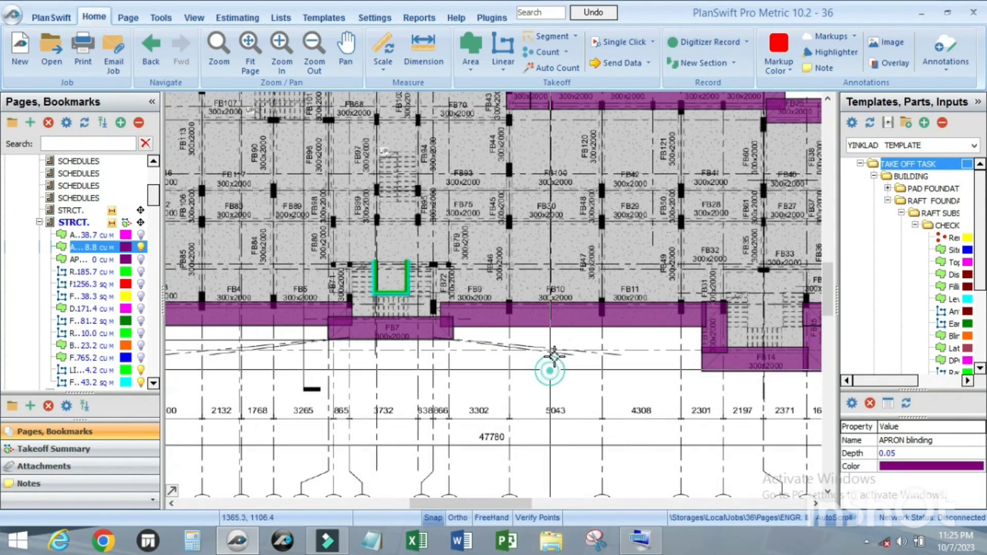
left_click(558, 316)
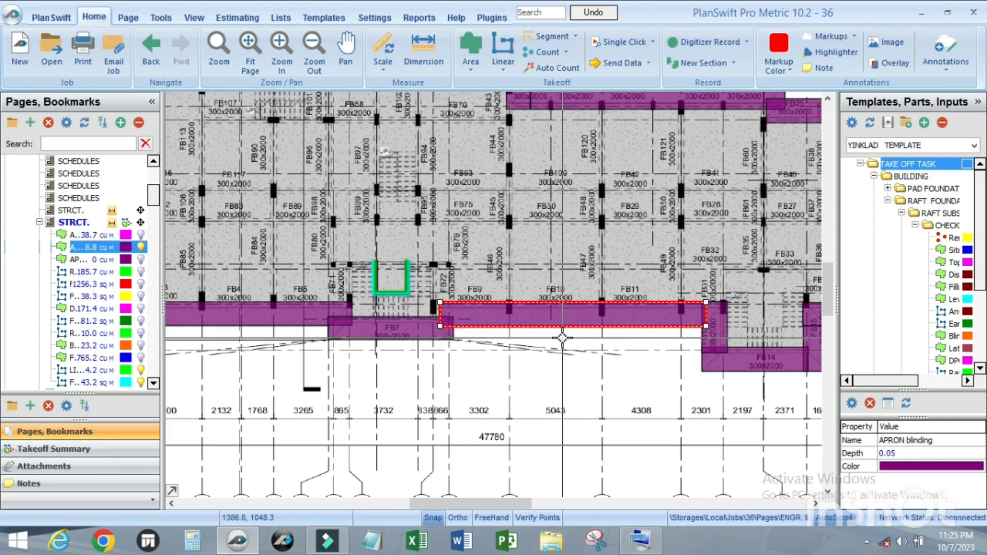
key("Delete")
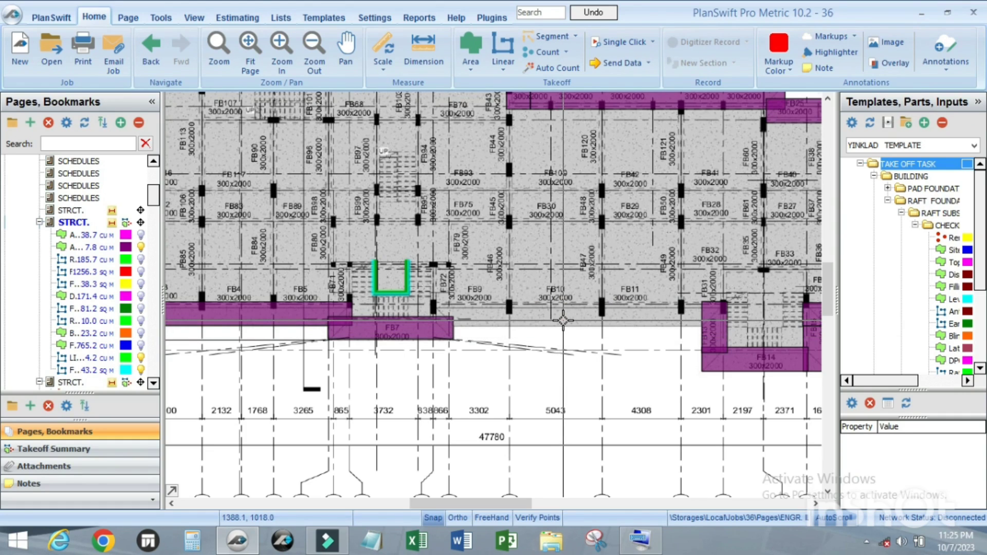
key("ctrl+z")
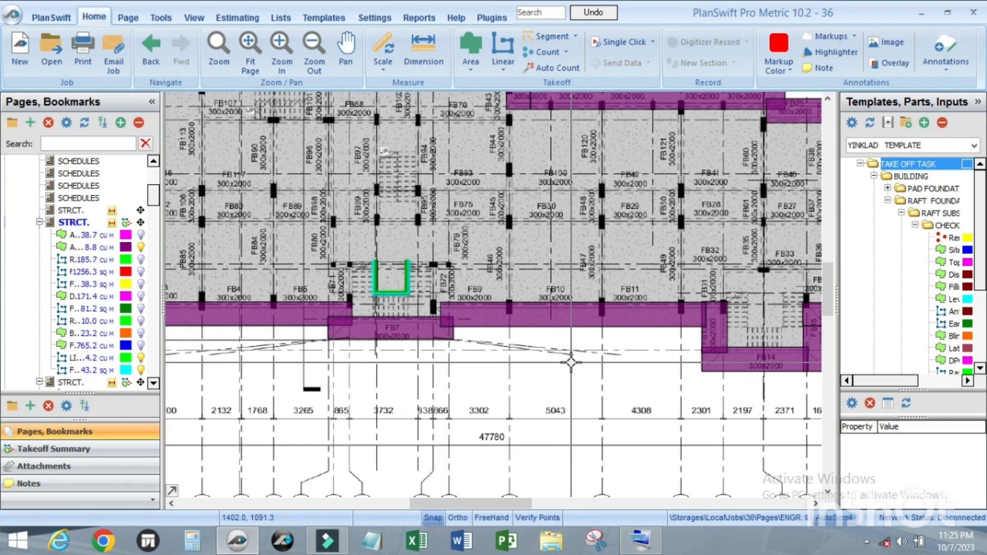
- Zoom in on the stair area around FB7 with a zoom box, and fit the whole page in view
scroll(571, 363, "down", 3)
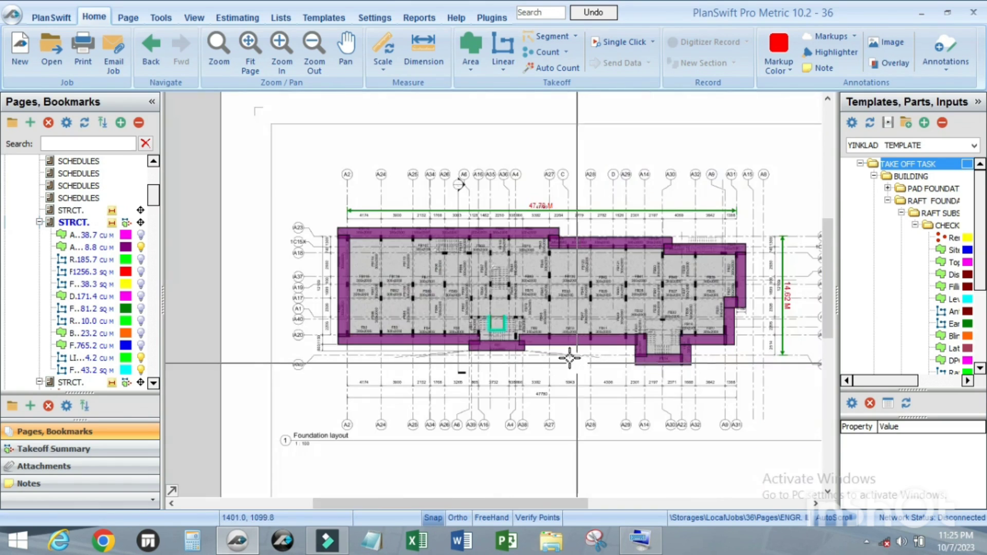
scroll(566, 422, "up", 1)
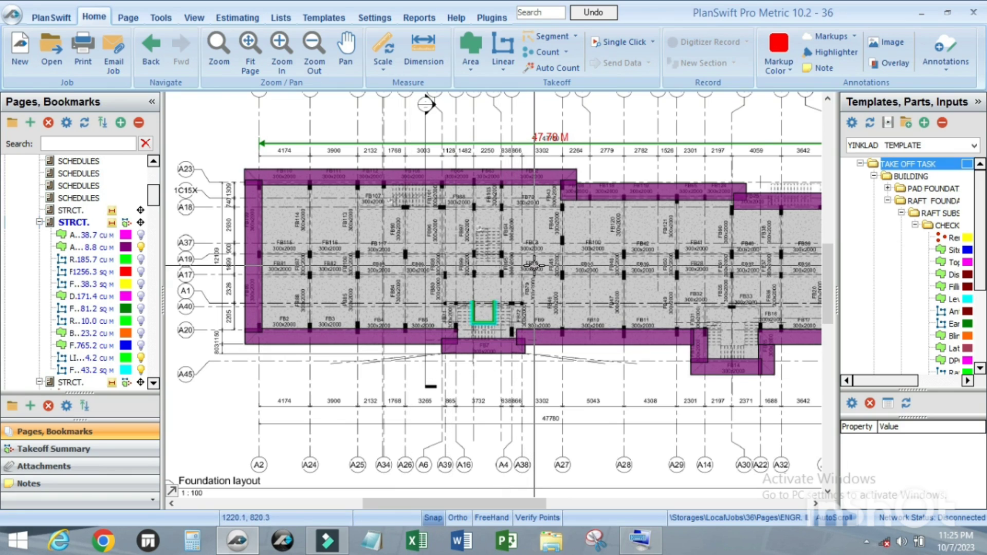
key("F10")
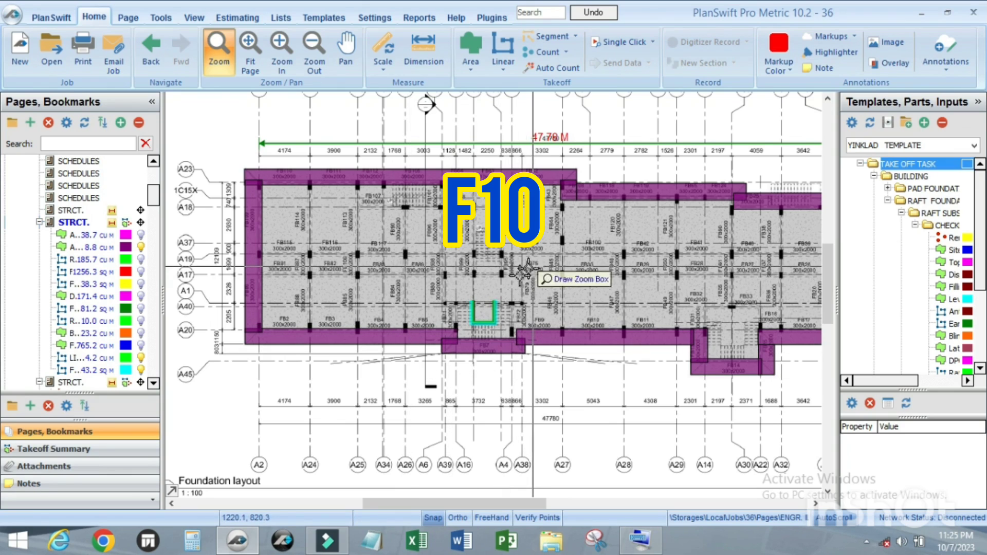
left_click_drag(432, 295, 546, 369)
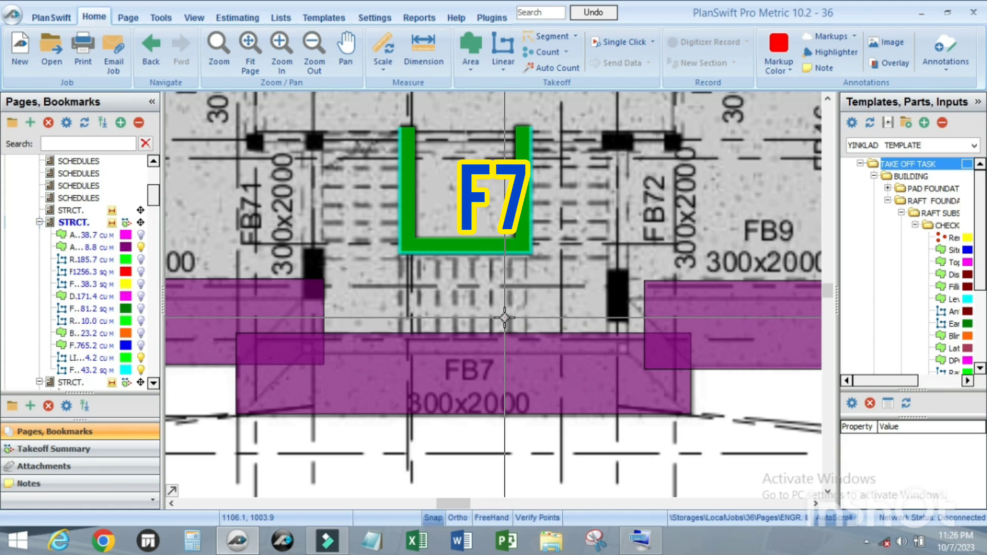
key("F7")
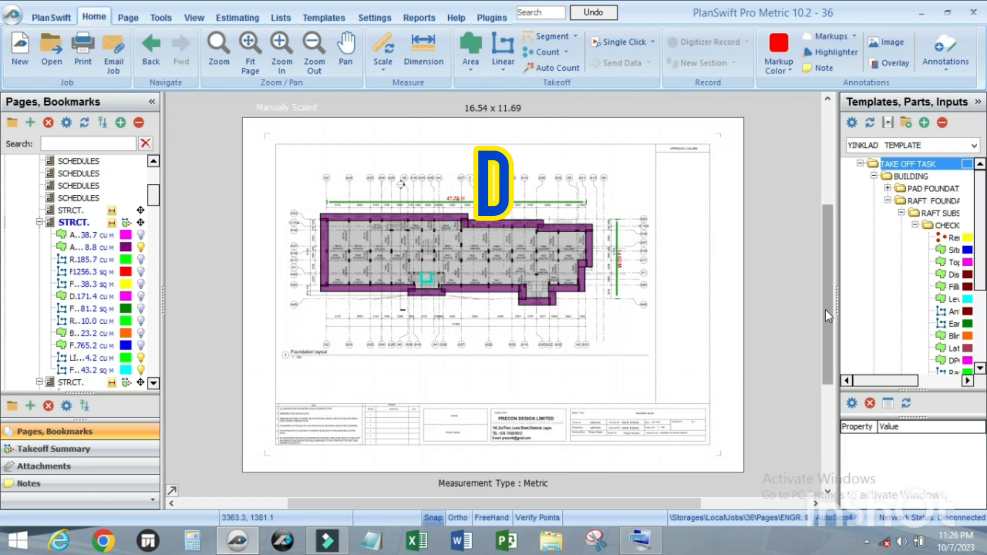
scroll(789, 330, "down", 3)
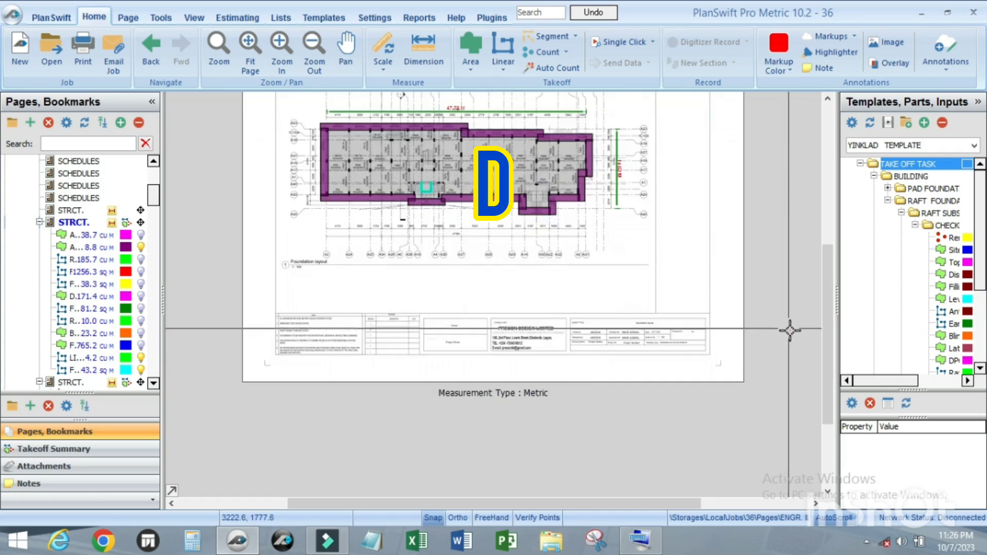
scroll(764, 341, "up", 2)
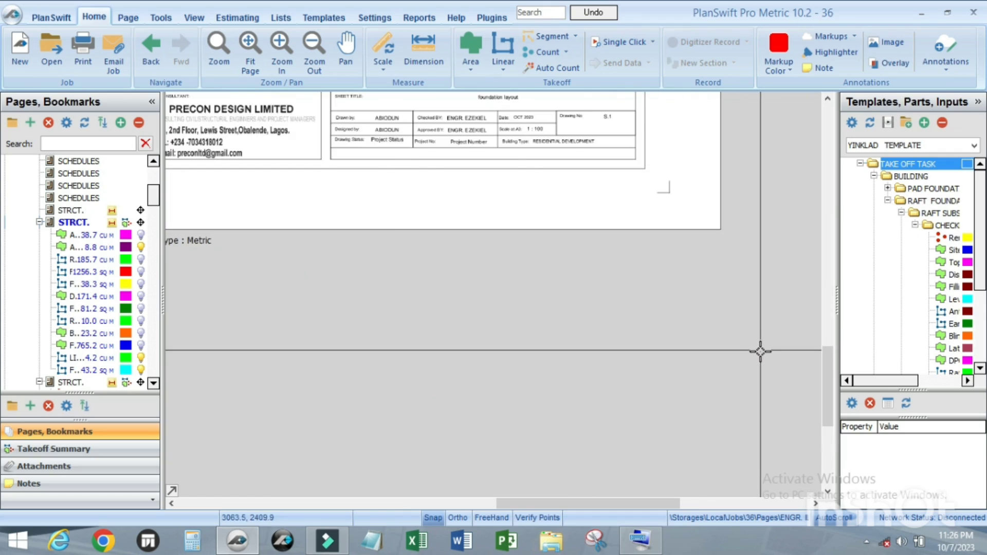
scroll(760, 352, "down", 2)
scroll(671, 303, "up", 2)
scroll(587, 211, "down", 2)
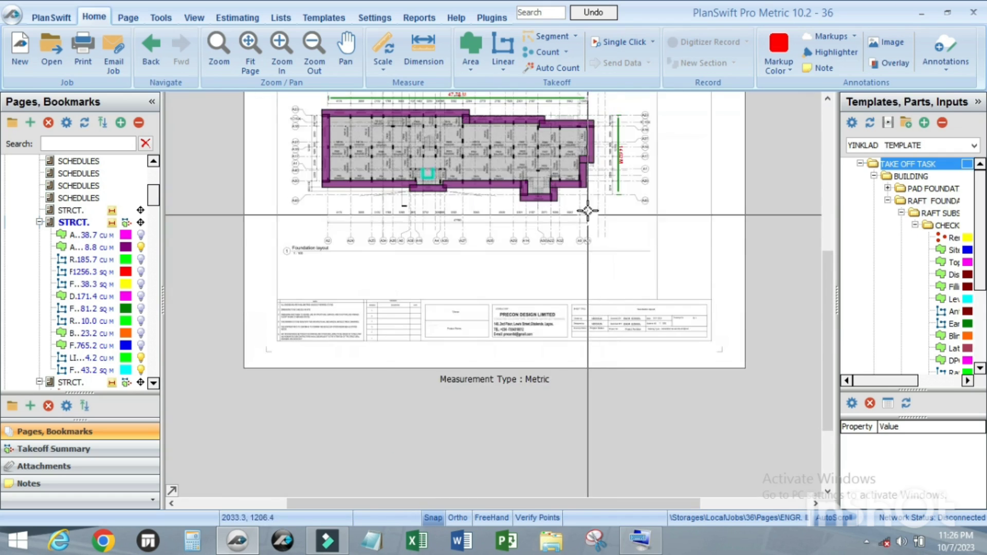
scroll(587, 211, "up", 2)
scroll(584, 282, "down", 2)
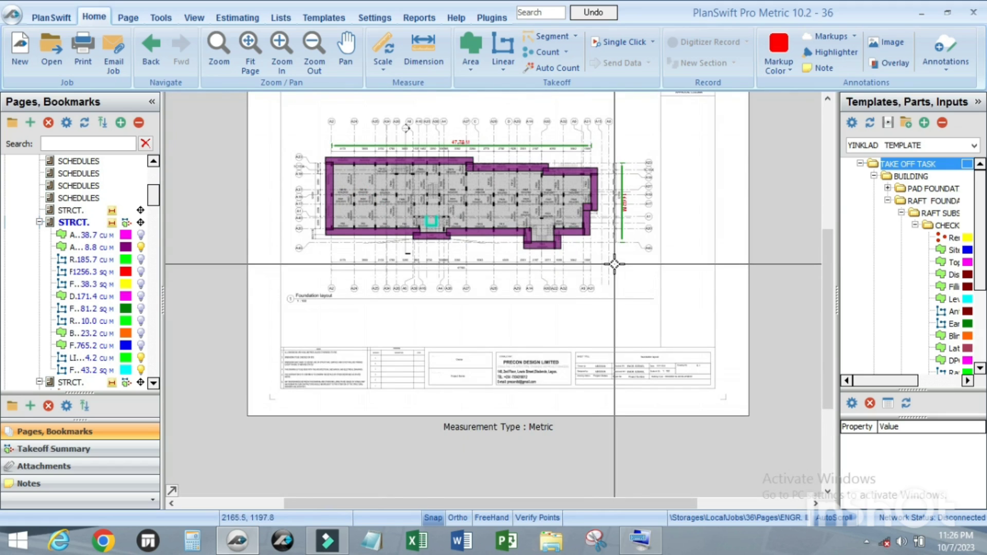
- Scroll the foundation layout page down and up, and left and right, using the view-scrolling shortcuts
left_click(591, 294)
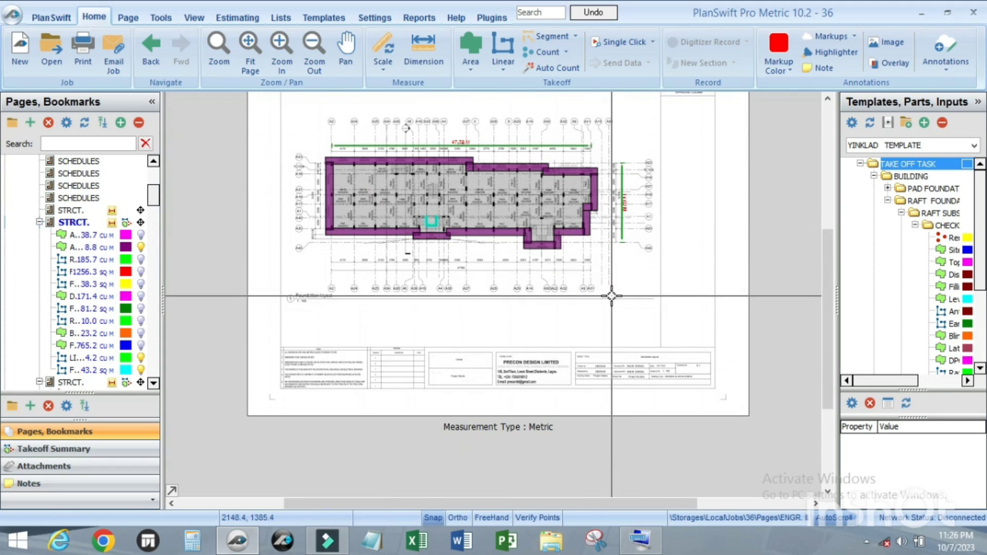
scroll(611, 296, "down", 3)
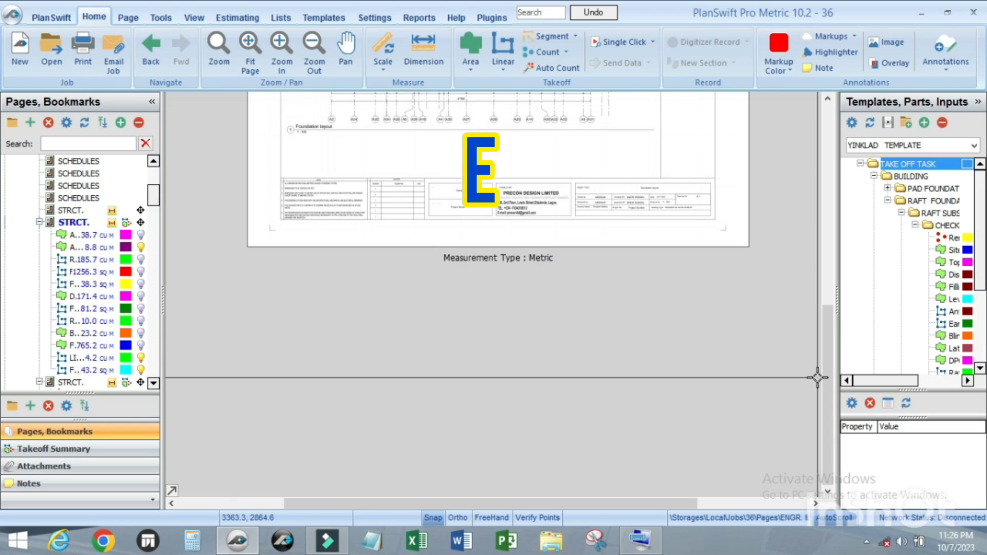
scroll(817, 378, "up", 8)
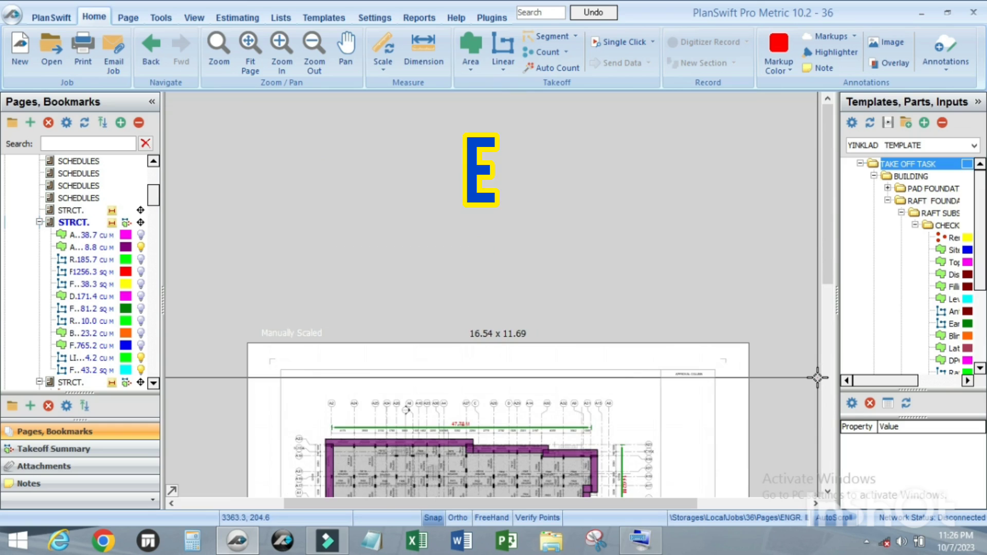
scroll(817, 378, "down", 8)
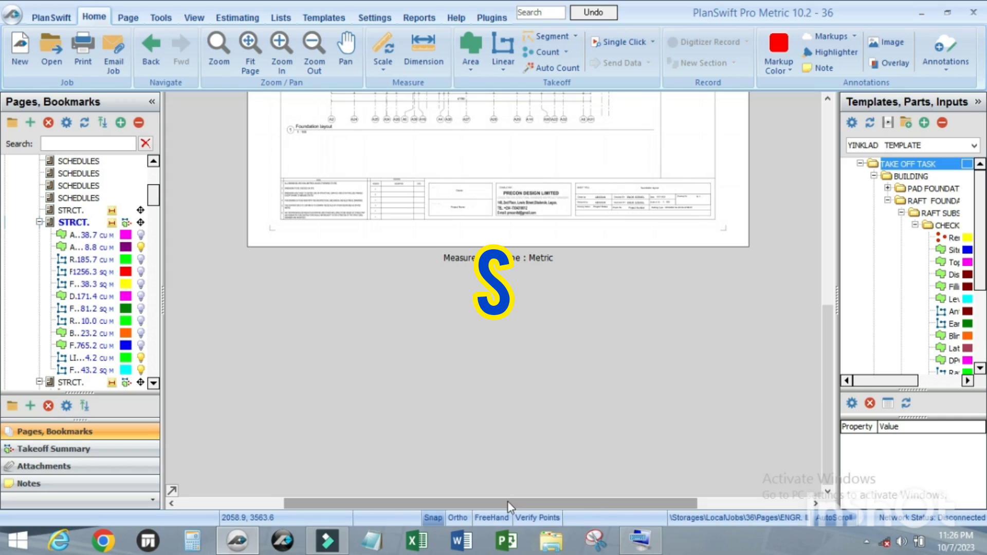
scroll(508, 501, "left", 3)
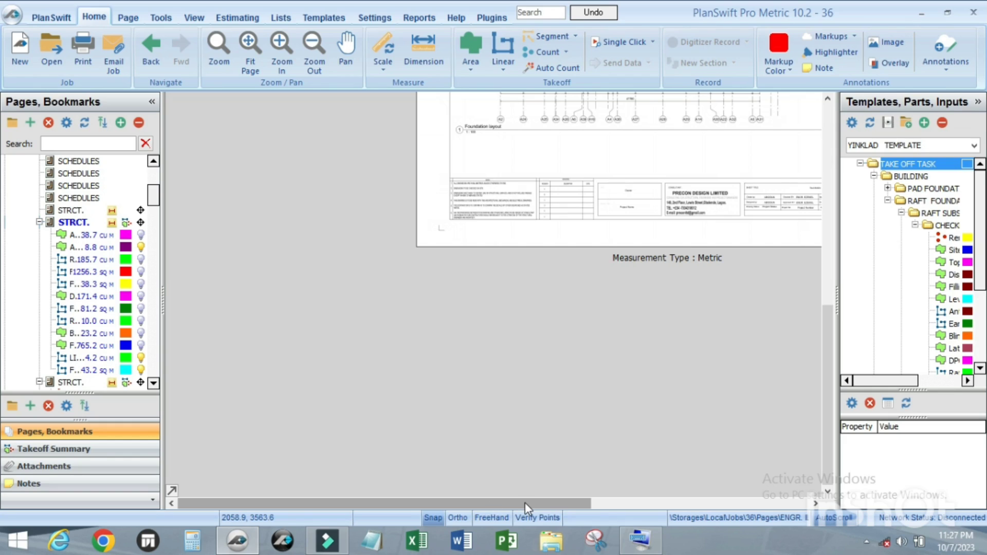
key("f")
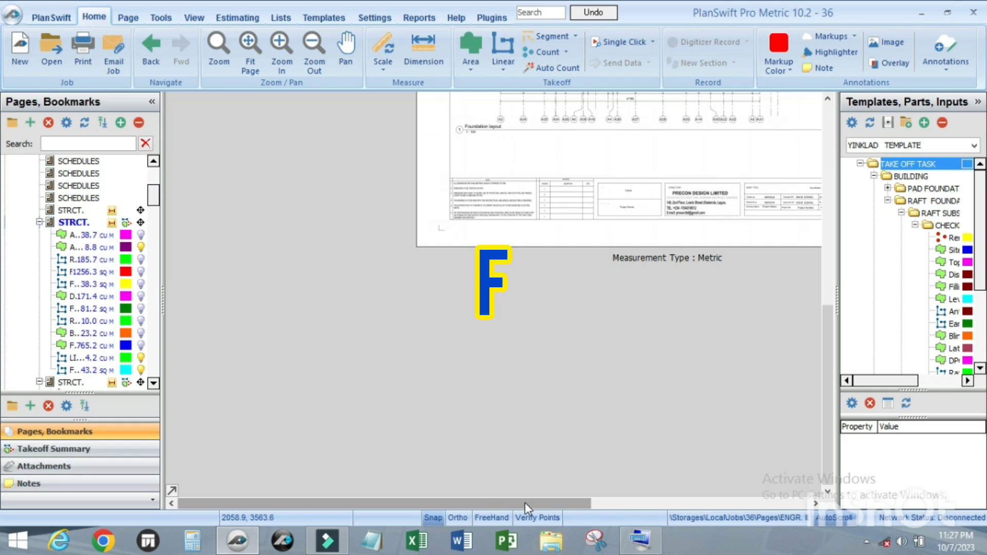
scroll(525, 501, "right", 6)
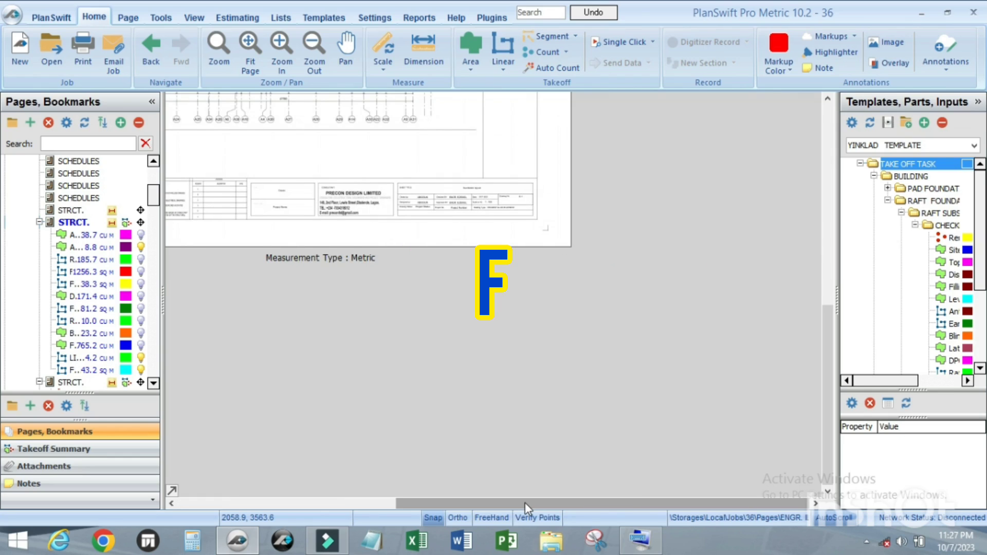
scroll(526, 503, "left", 6)
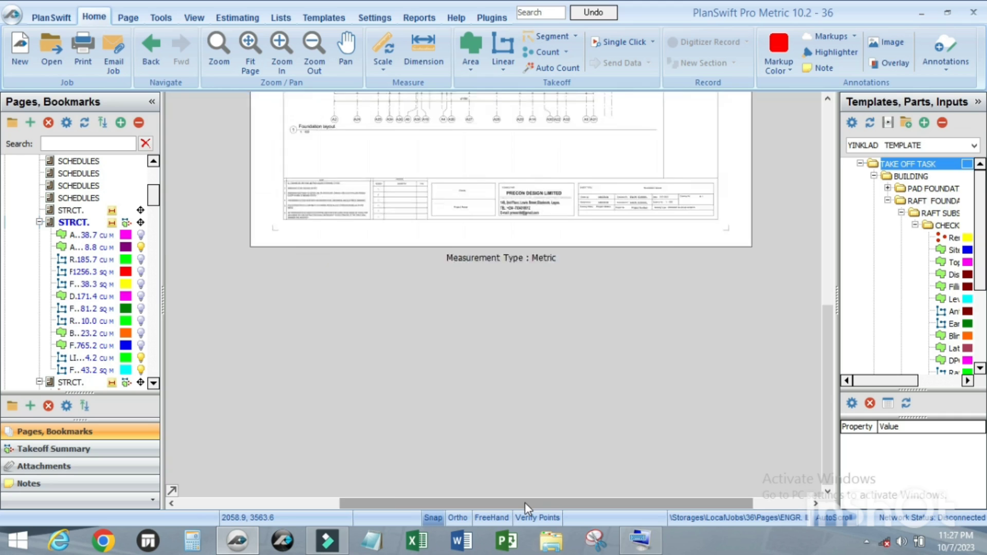
scroll(525, 509, "right", 5)
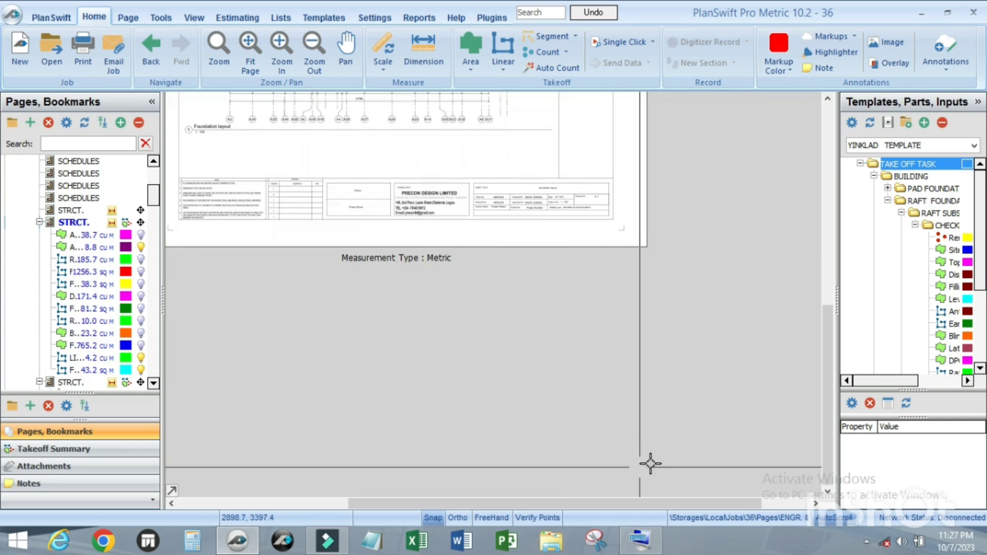
- Pan the foundation layout back into view and zoom in and out repeatedly around beam FB29
left_click_drag(496, 227, 556, 325)
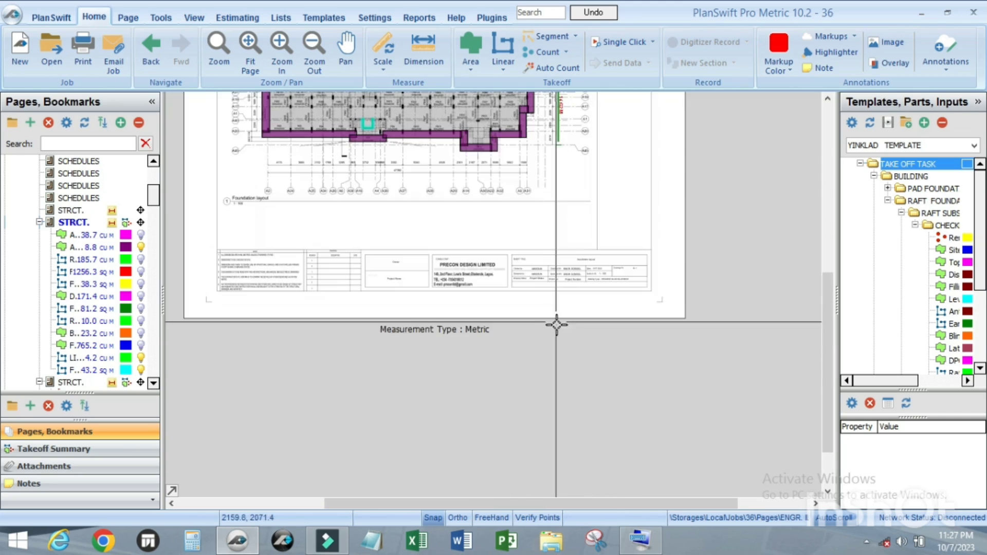
scroll(458, 221, "up", 3)
scroll(512, 289, "down", 3)
scroll(458, 220, "up", 3)
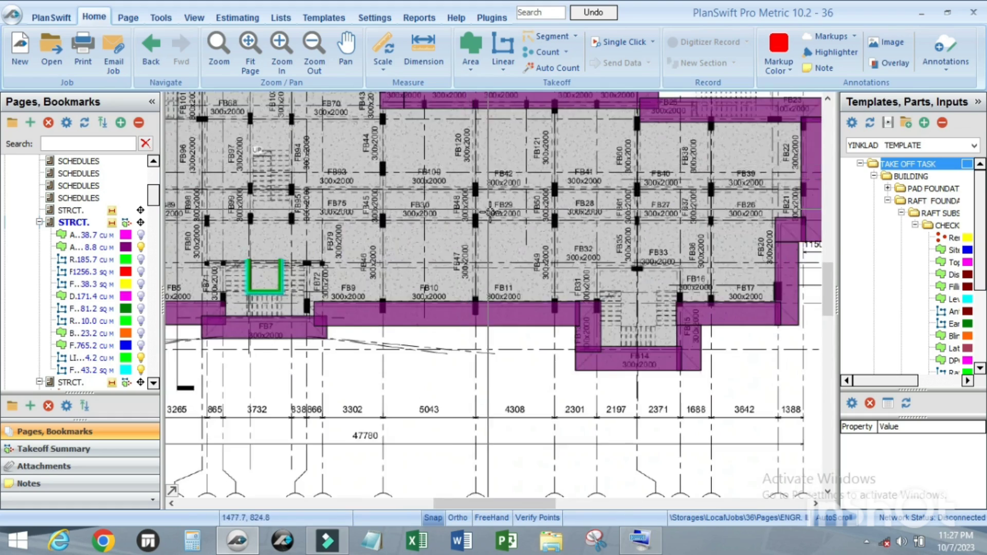
scroll(538, 268, "down", 3)
scroll(538, 267, "up", 3)
scroll(478, 231, "down", 3)
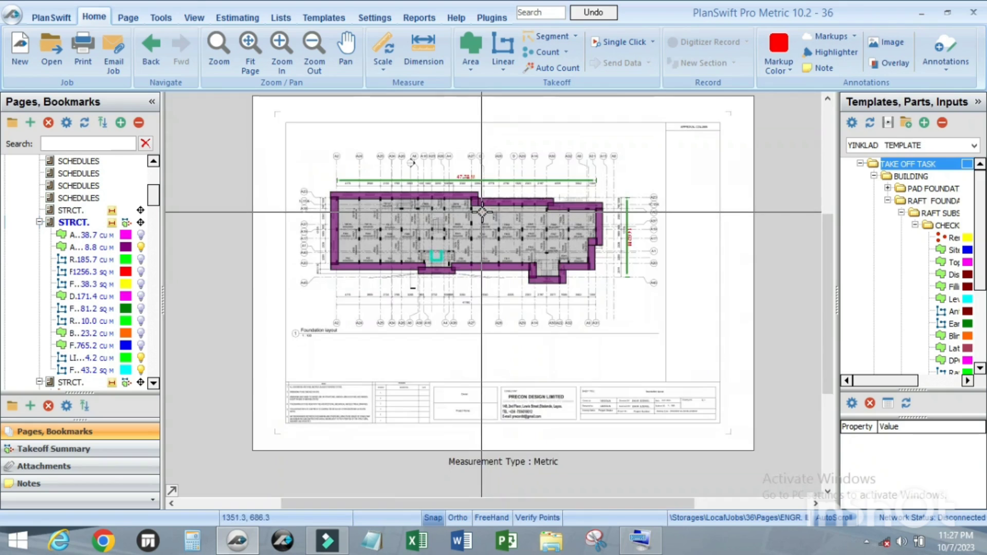
scroll(513, 154, "up", 3)
scroll(519, 206, "down", 3)
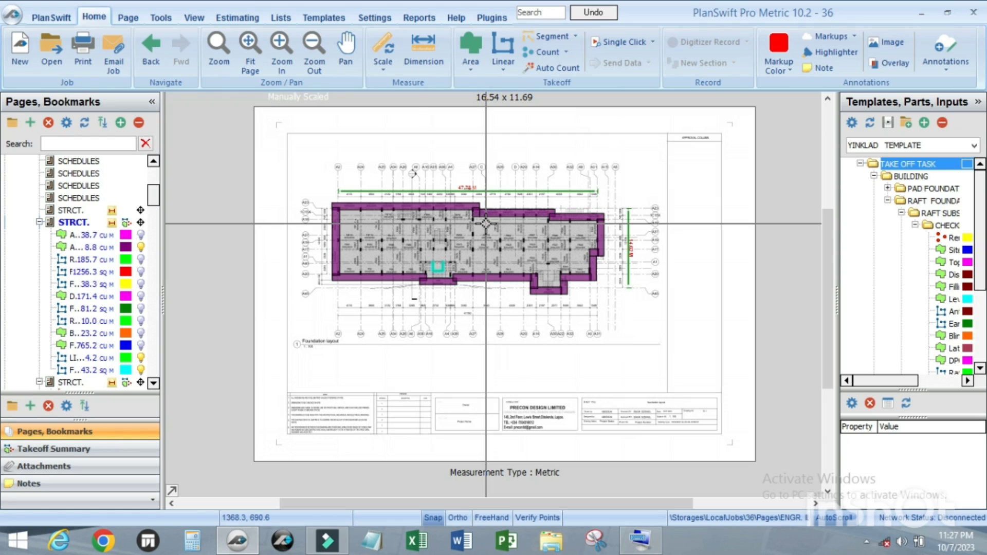
- Switch to the Foundation Col layout page and select its STRCT. entry in the page list
scroll(93, 231, "down", 3)
left_click(92, 247)
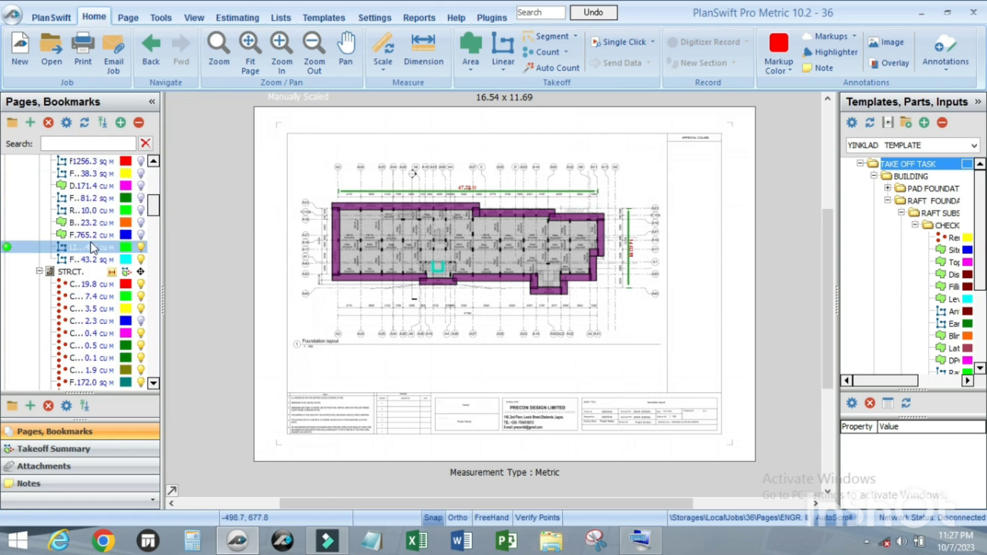
left_click(85, 197)
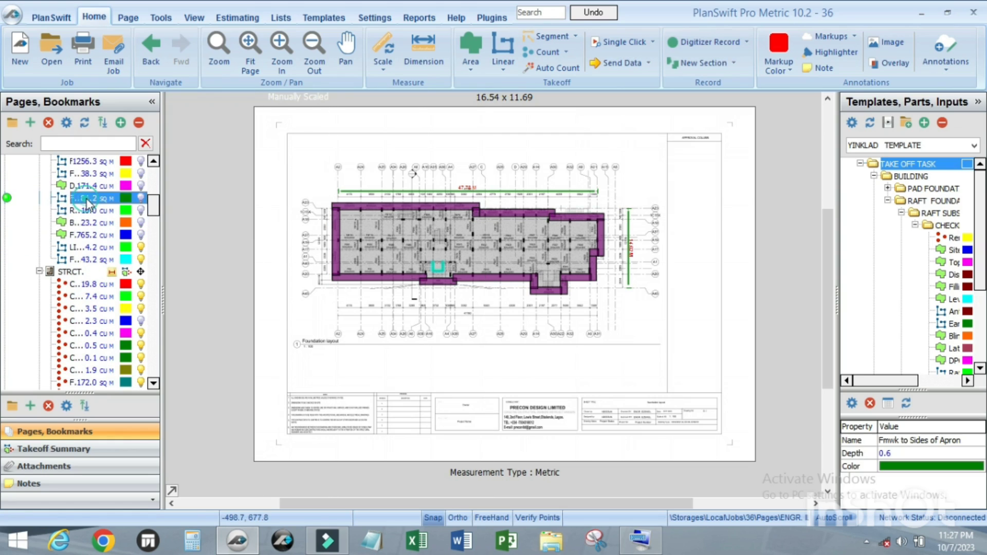
left_click(81, 322)
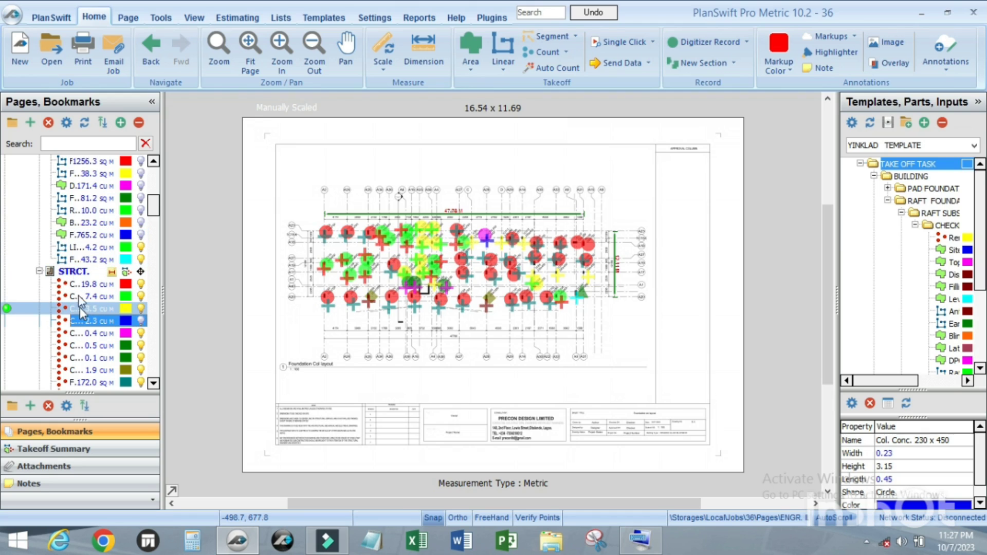
left_click(76, 210)
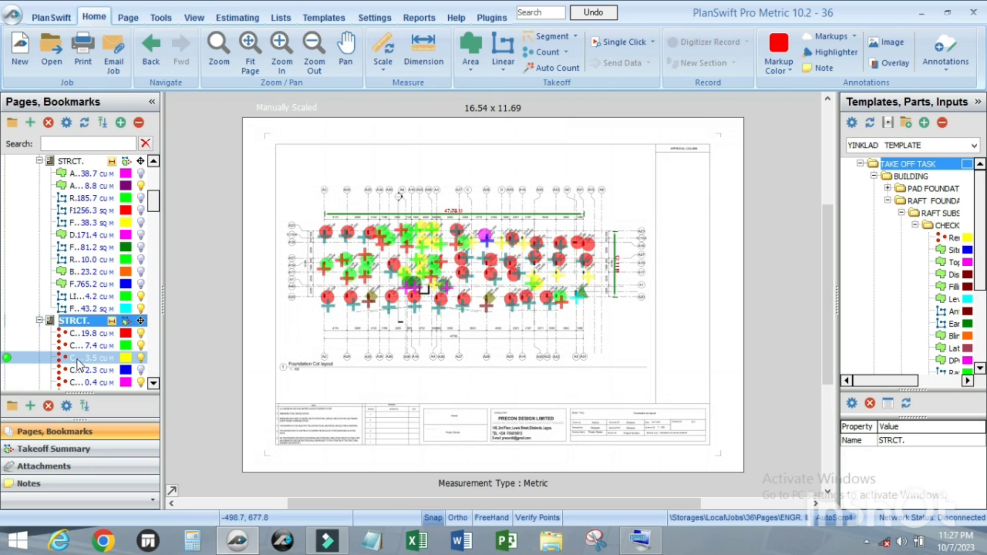
left_click(73, 260)
key("Up")
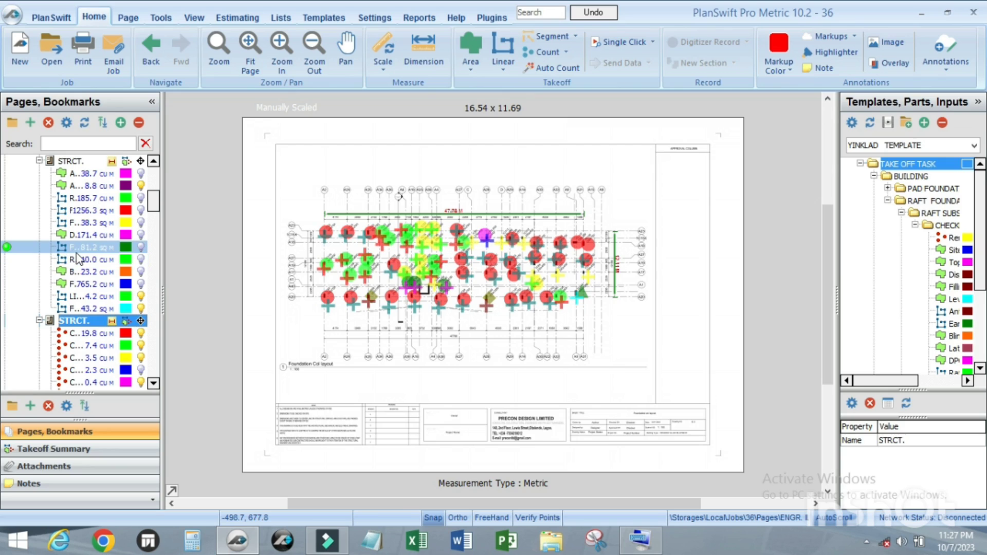
- Page back to the Foundation layout, and flip forward to the Foundation Col layout and back once more
key("Page_Up")
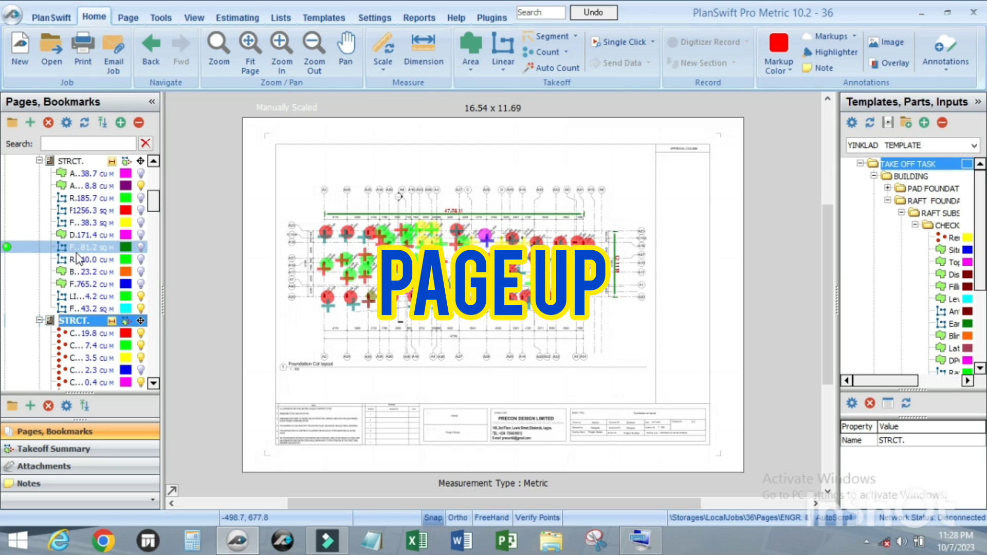
left_click(641, 541)
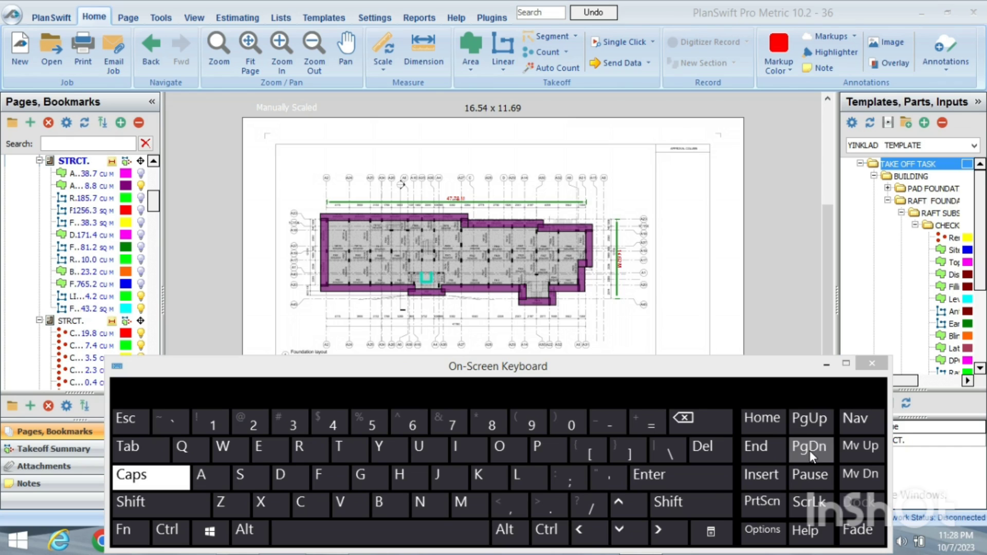
left_click(824, 364)
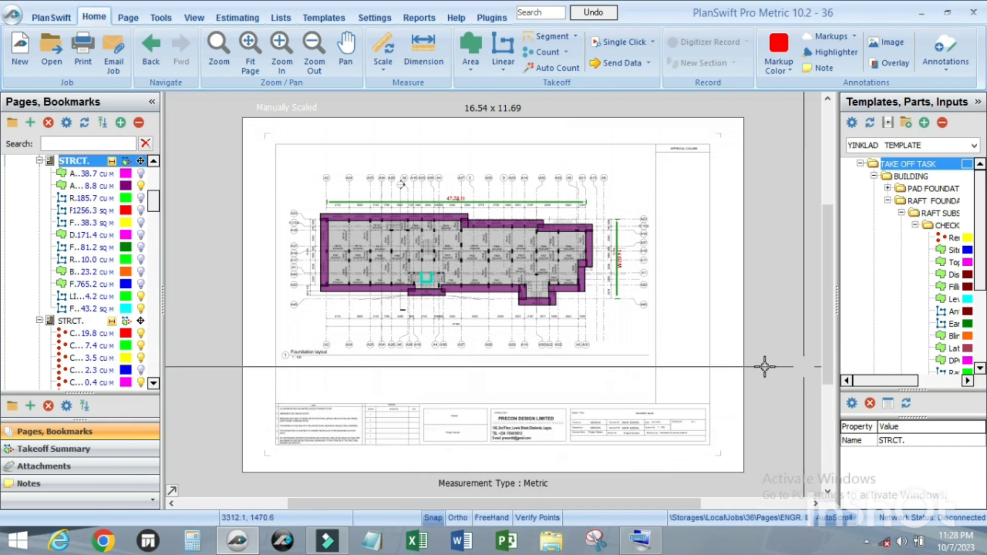
left_click(93, 347)
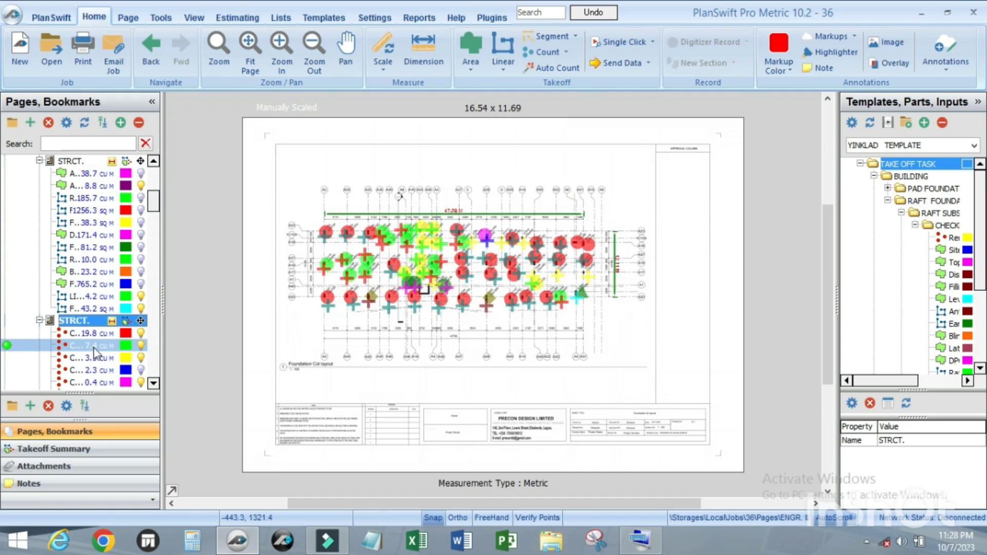
left_click(94, 263)
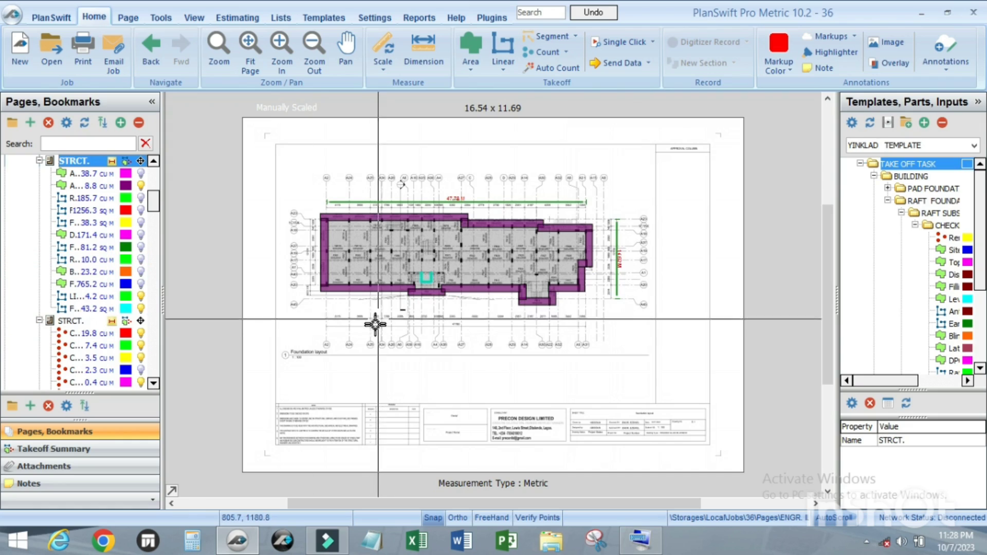
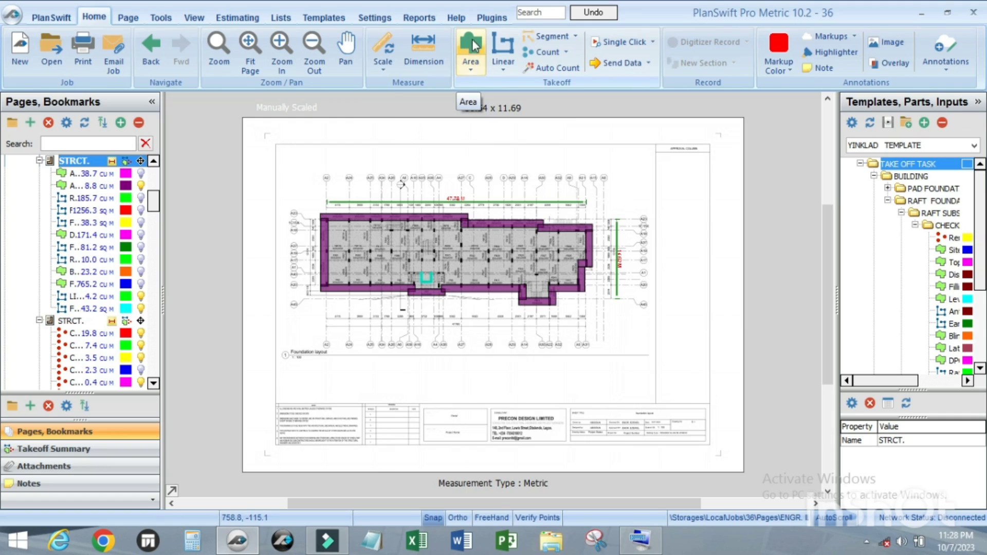
- Start a new Area takeoff and a new Linear takeoff, cancelling each one's properties without creating an item
left_click(470, 53)
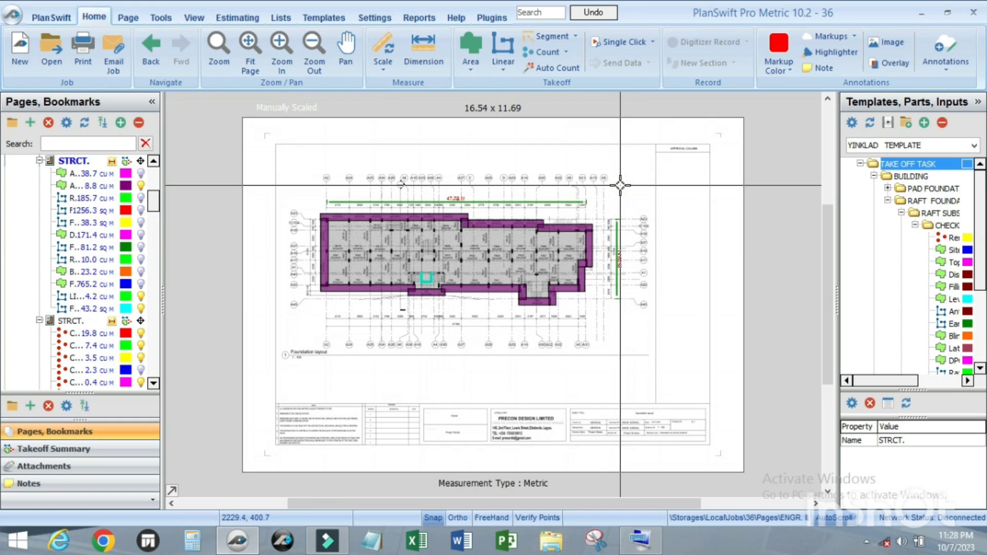
left_click(621, 185)
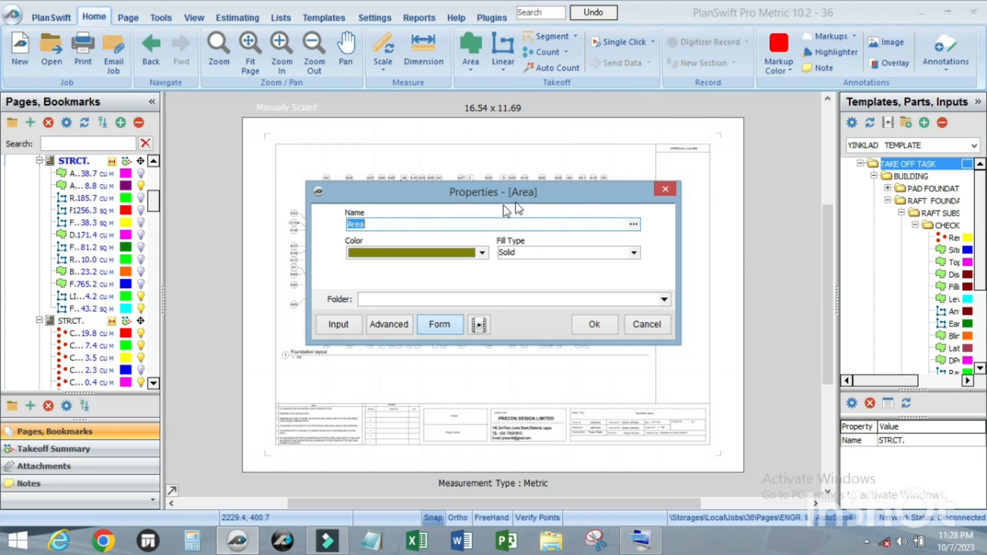
left_click(665, 190)
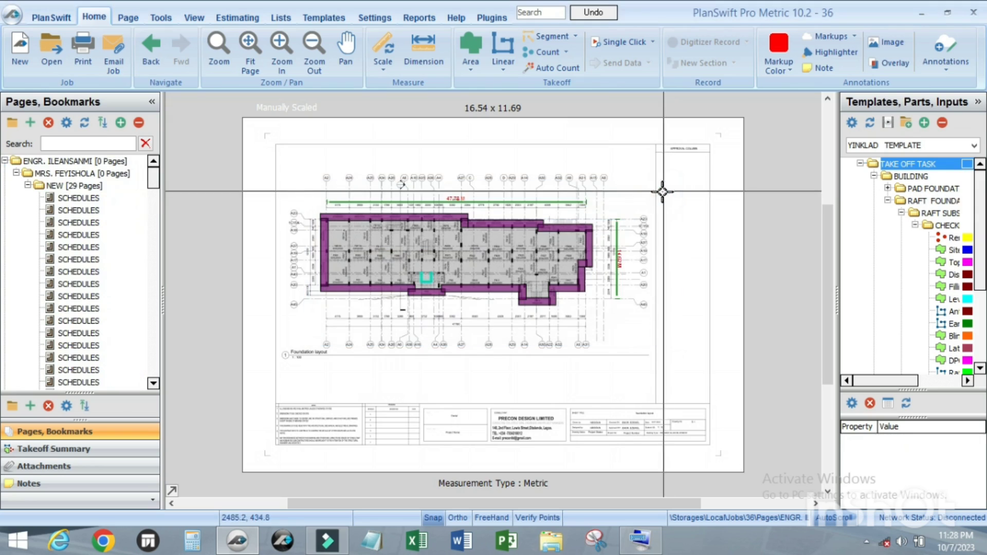
left_click(507, 56)
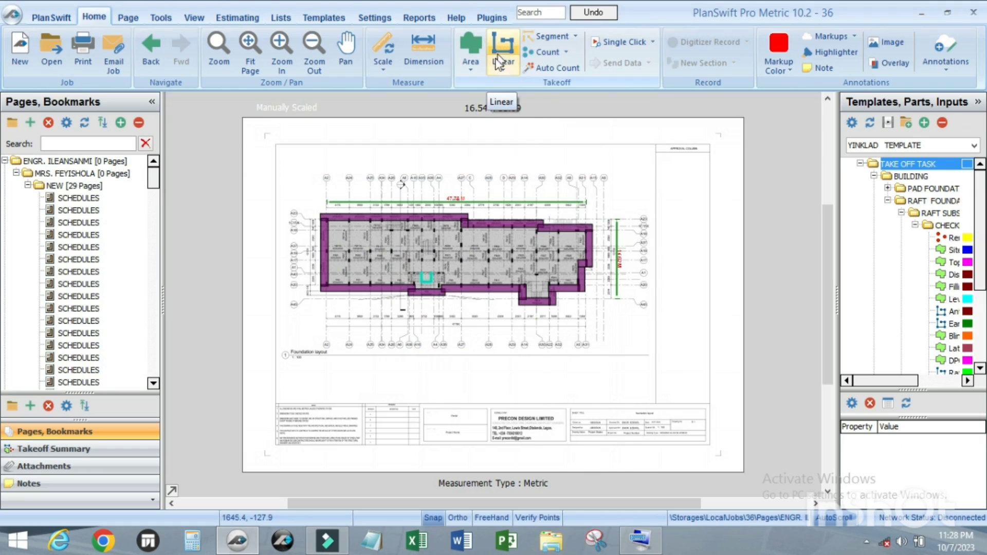
left_click(512, 112)
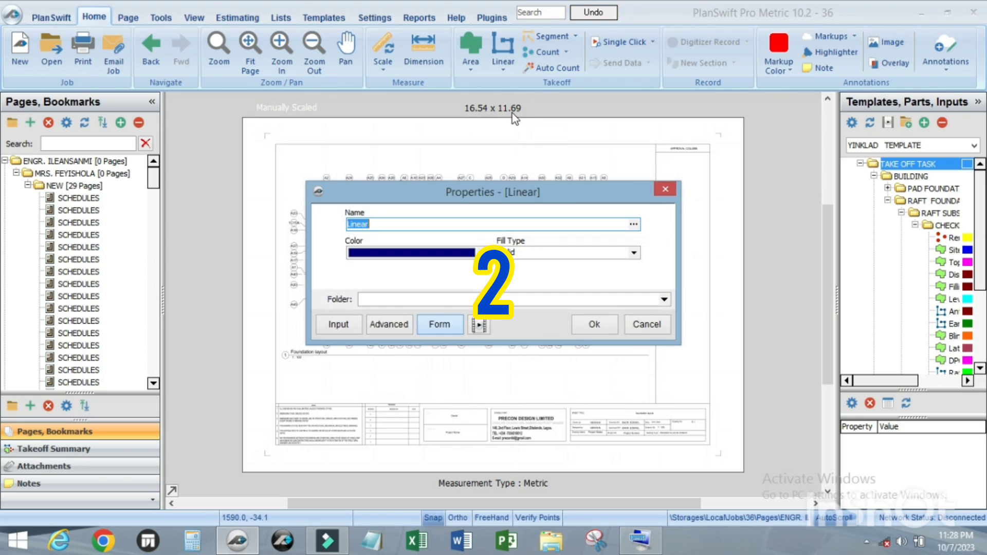
left_click(664, 190)
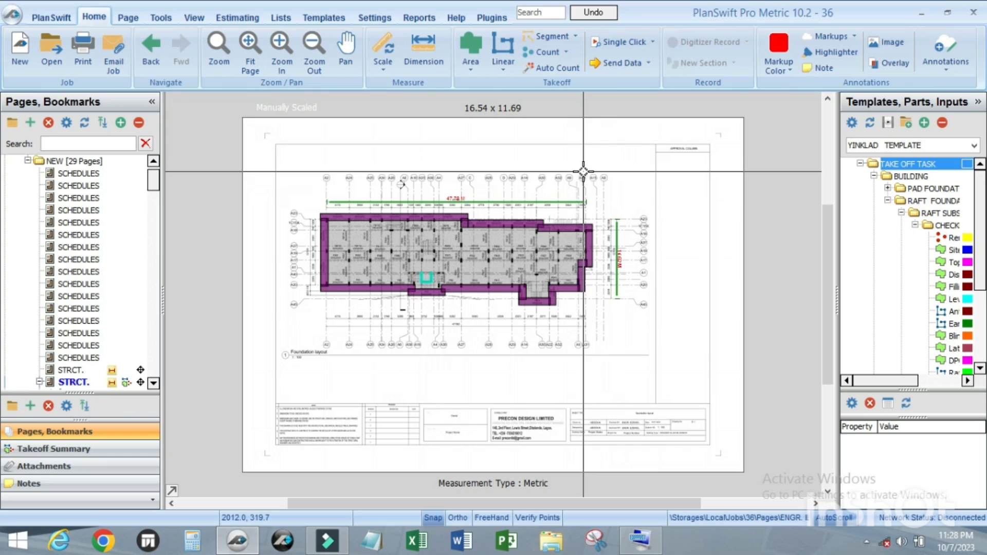
- Start a new Segment takeoff and a new Count takeoff, cancelling each one without creating an item
left_click(543, 40)
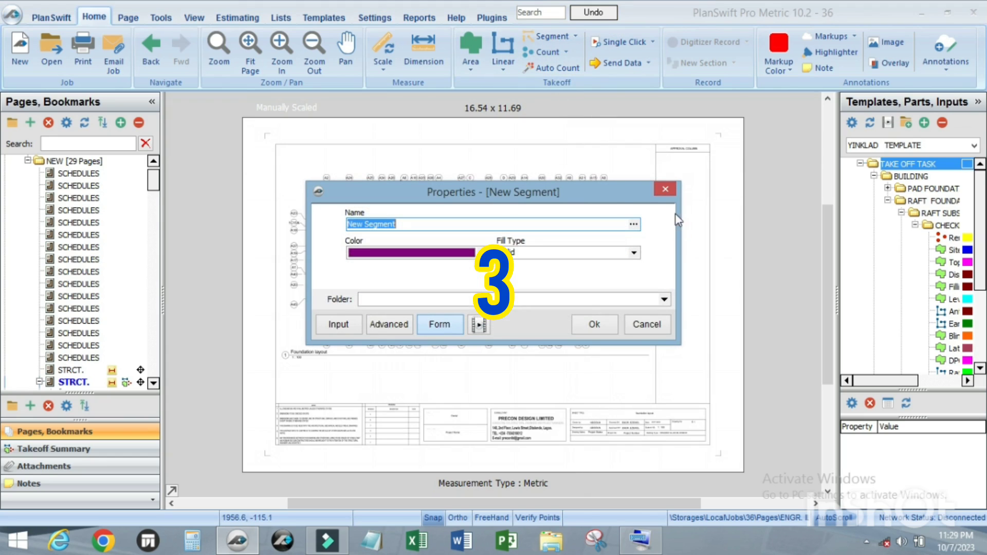
left_click(664, 190)
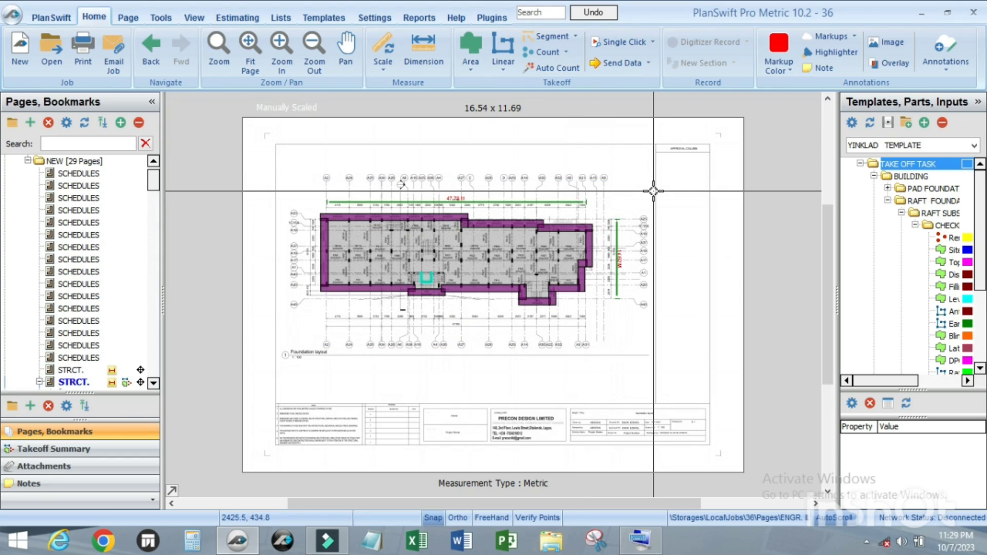
left_click(529, 54)
left_click(665, 177)
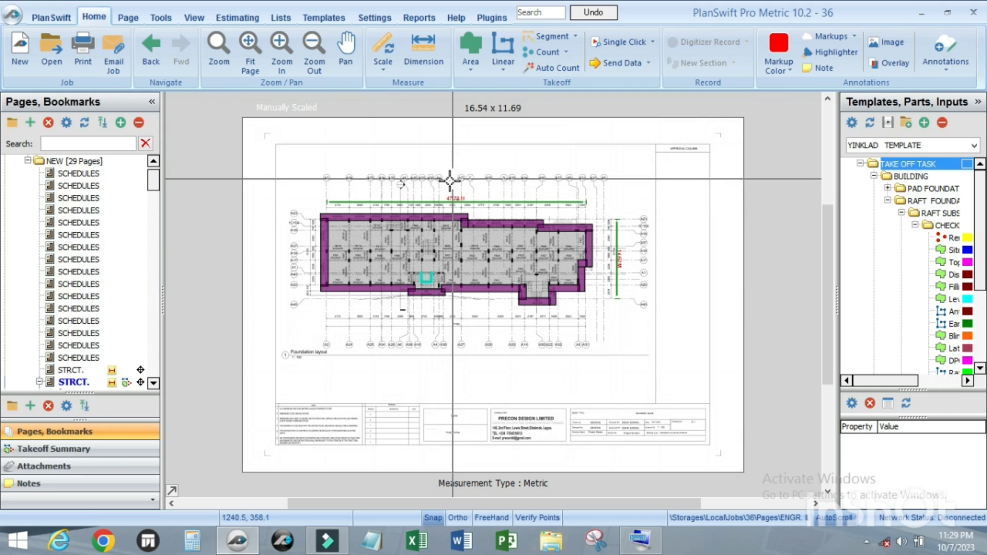
- Open the Keyboard Hotkeys settings and look up the primary hotkey for New Area
left_click(373, 17)
left_click(35, 142)
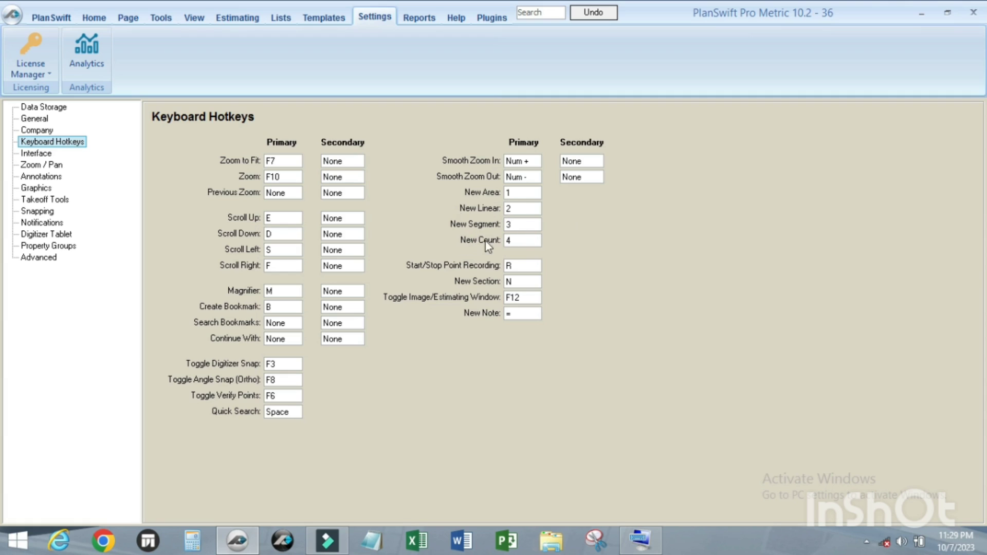
left_click(518, 194)
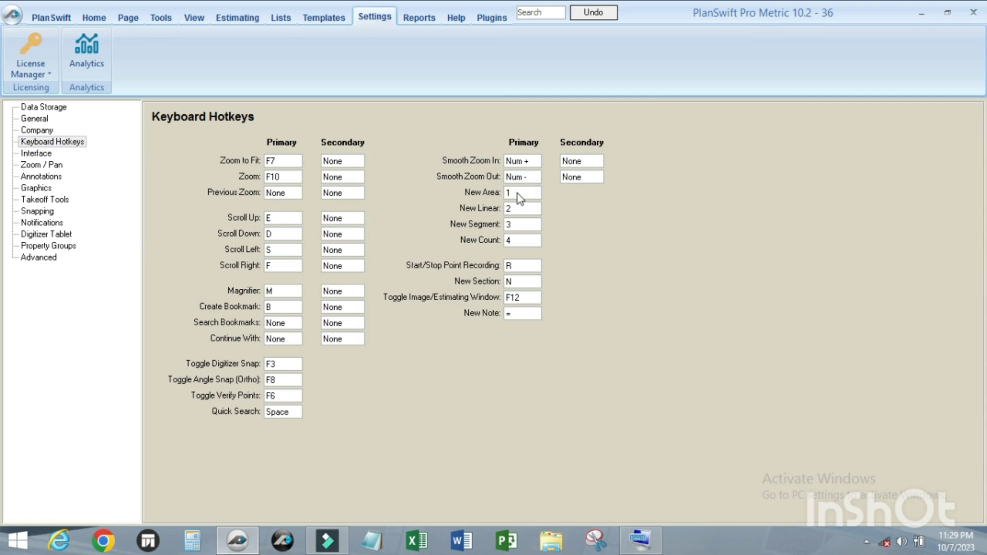
- Set the primary hotkey for New Area to 7 and test it by starting an Area takeoff, cancelling its properties
left_click(519, 196)
key("BackSpace")
left_click(607, 227)
left_click(94, 17)
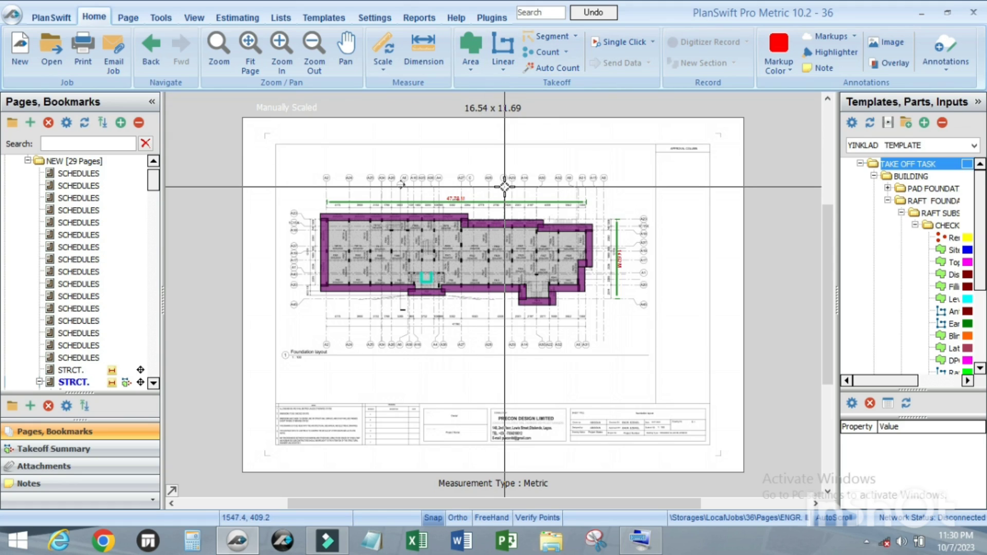
left_click(626, 156)
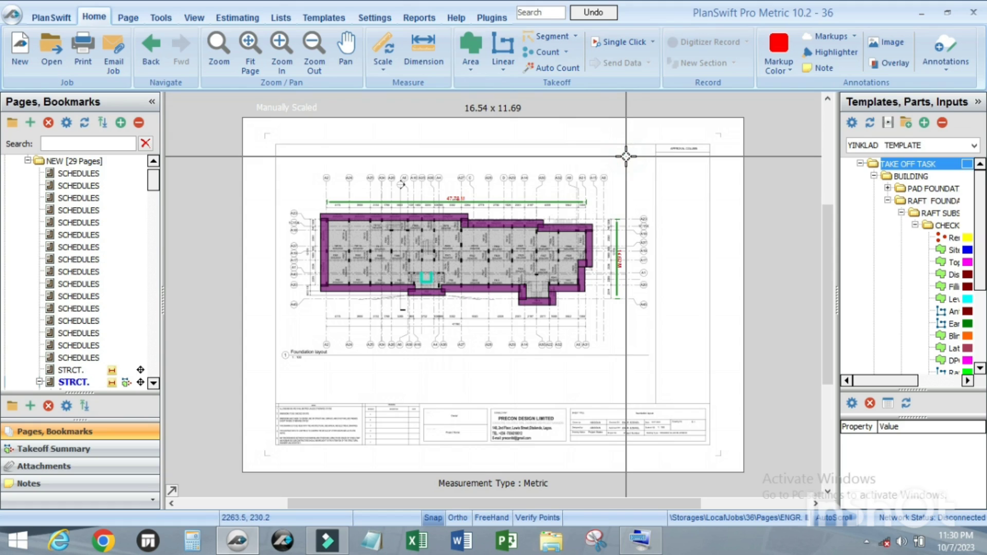
left_click(627, 158)
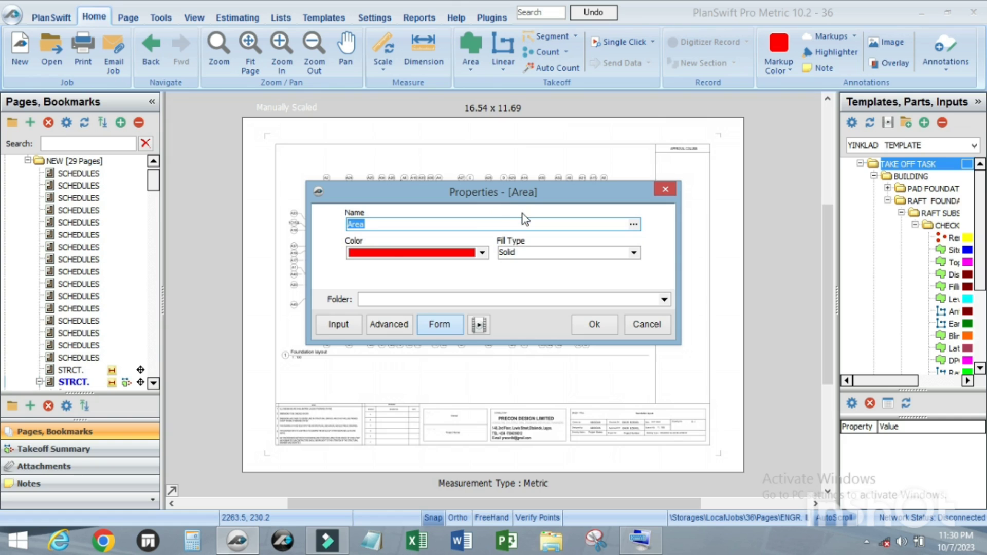
left_click(666, 188)
- Set the primary hotkey for New Area back to 1 and test it with another Area takeoff, cancelling its properties
left_click(366, 18)
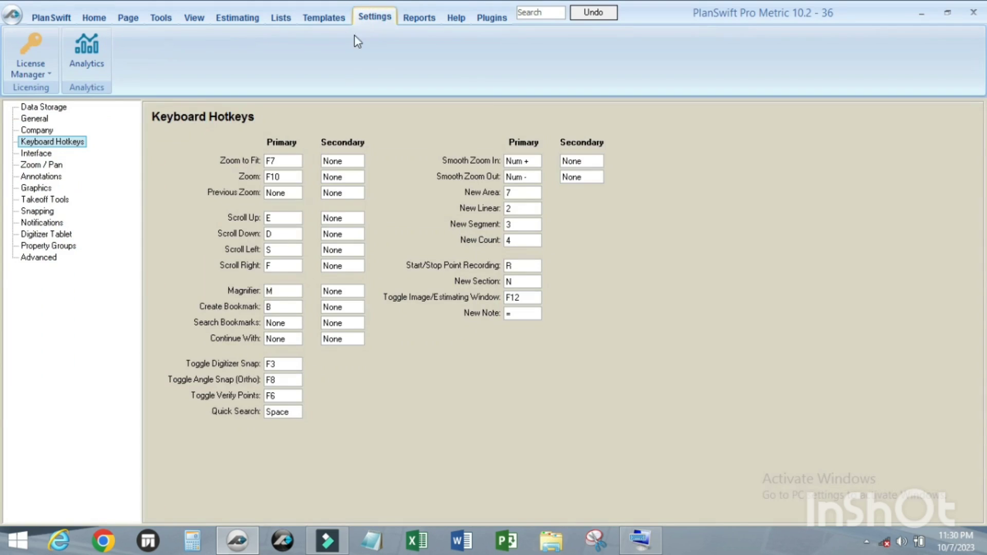
left_click(519, 193)
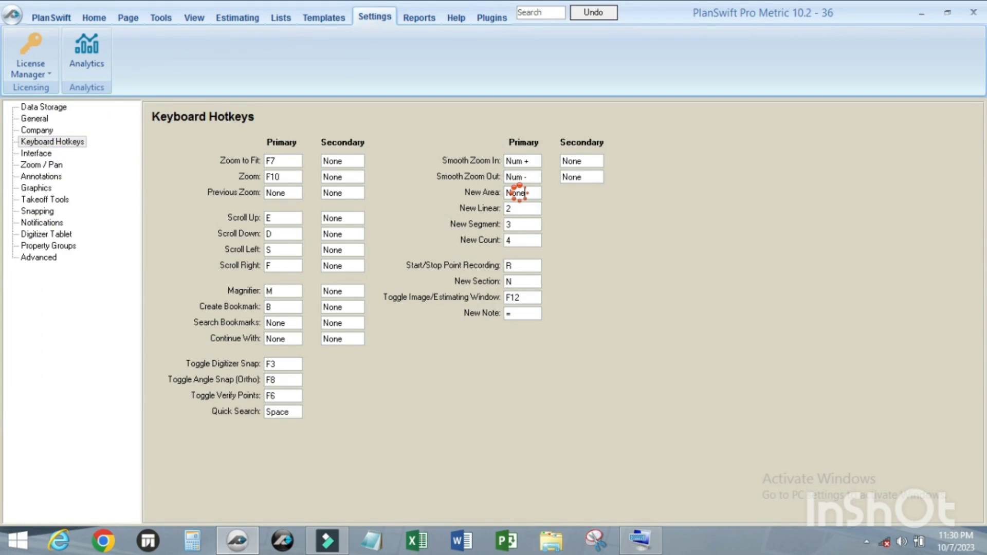
key("1")
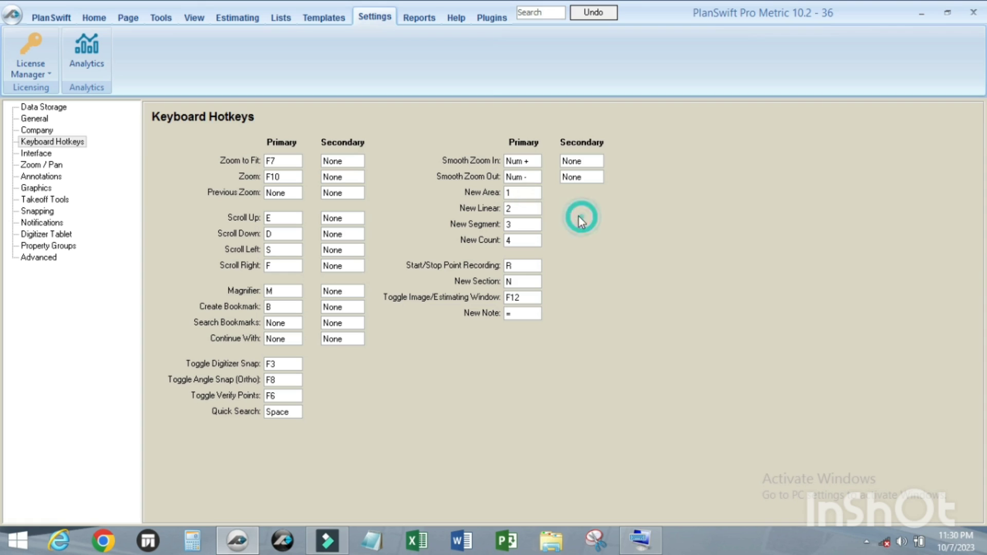
left_click(92, 16)
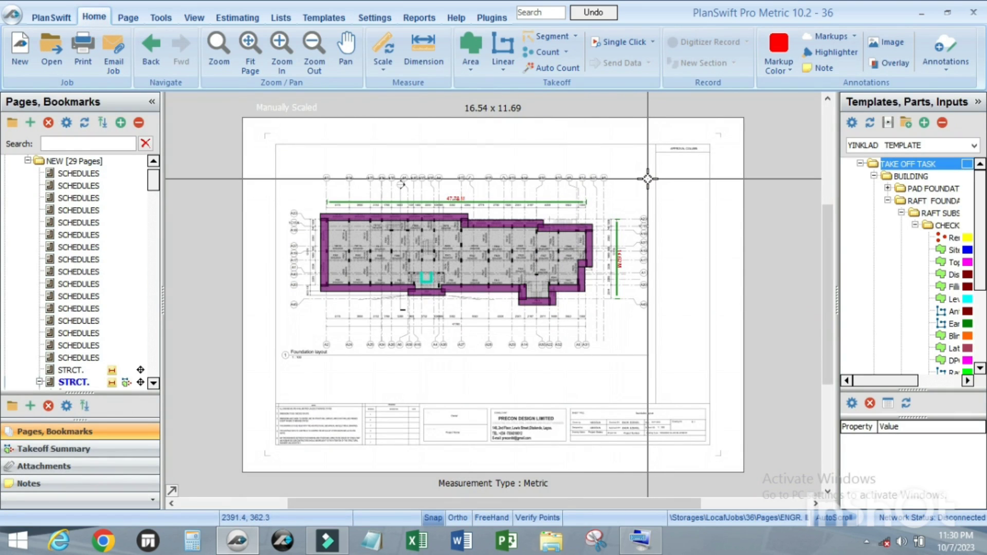
key("1")
left_click(667, 189)
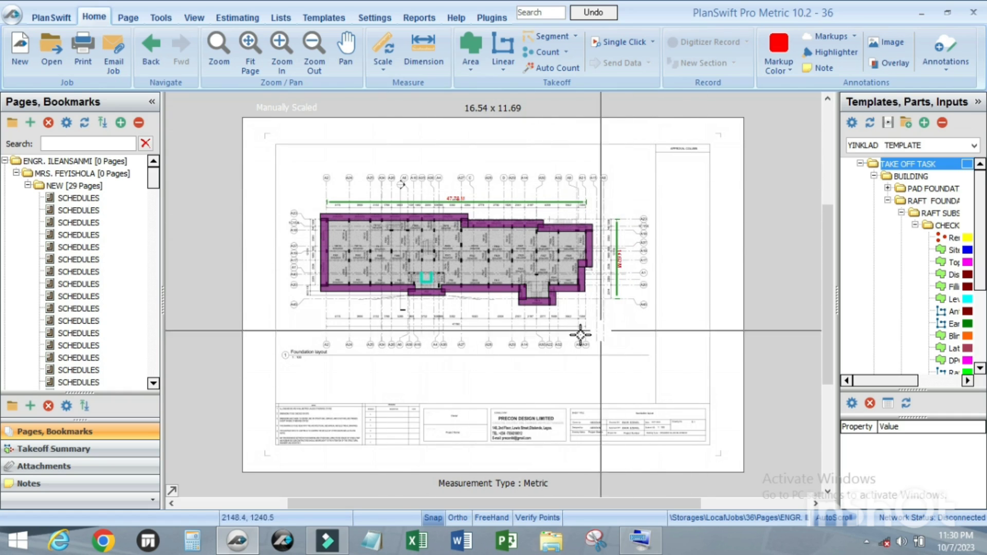
- Search the commands for "rot" and try to apply Rotate Right to the Foundation layout page
left_click(536, 12)
type("rot")
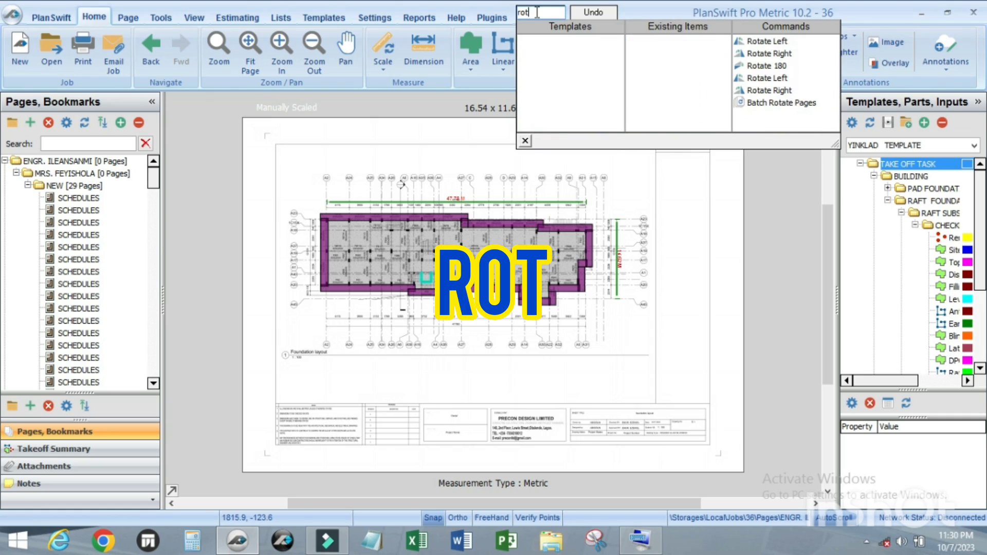
left_click(771, 57)
left_click_drag(528, 230, 541, 147)
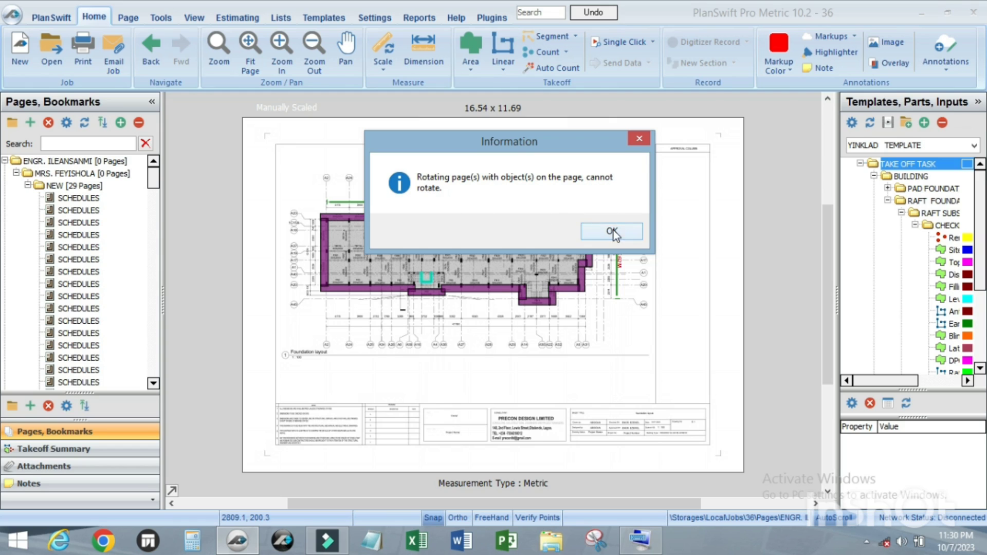
left_click(639, 138)
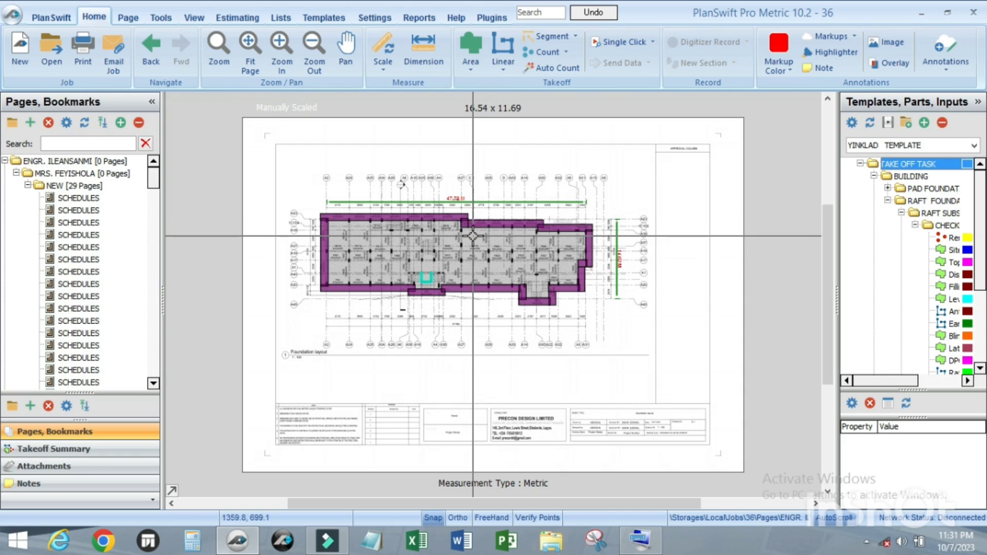
- Open the last SCHEDULES page above the STRCT. pages and rotate it left by searching the commands for "rot"
scroll(471, 238, "up", 2)
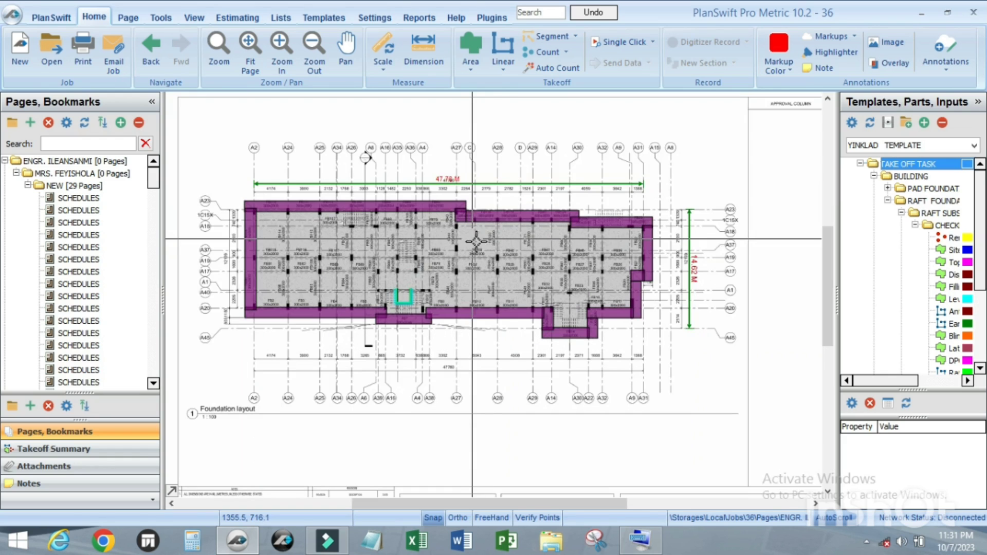
scroll(530, 258, "down", 5)
scroll(85, 270, "down", 1)
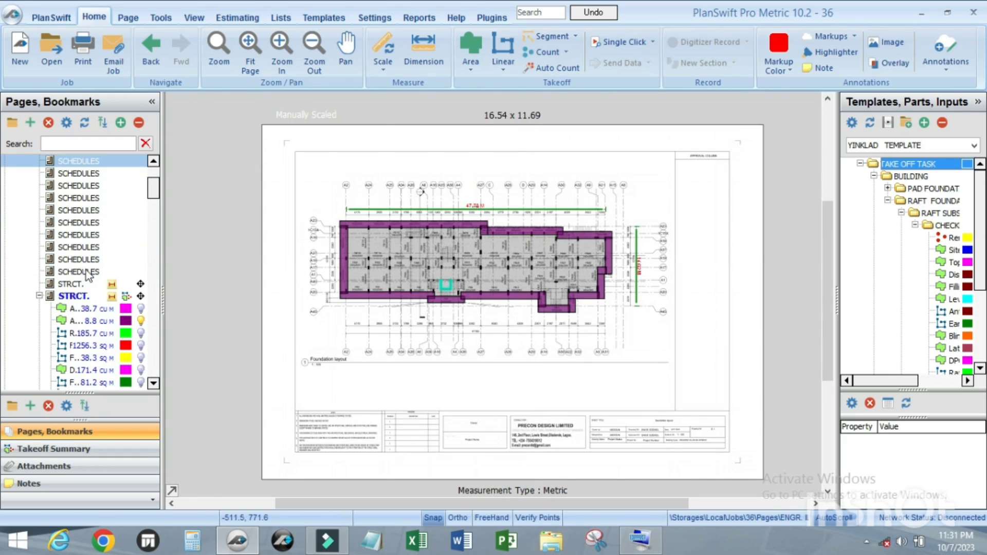
left_click(84, 273)
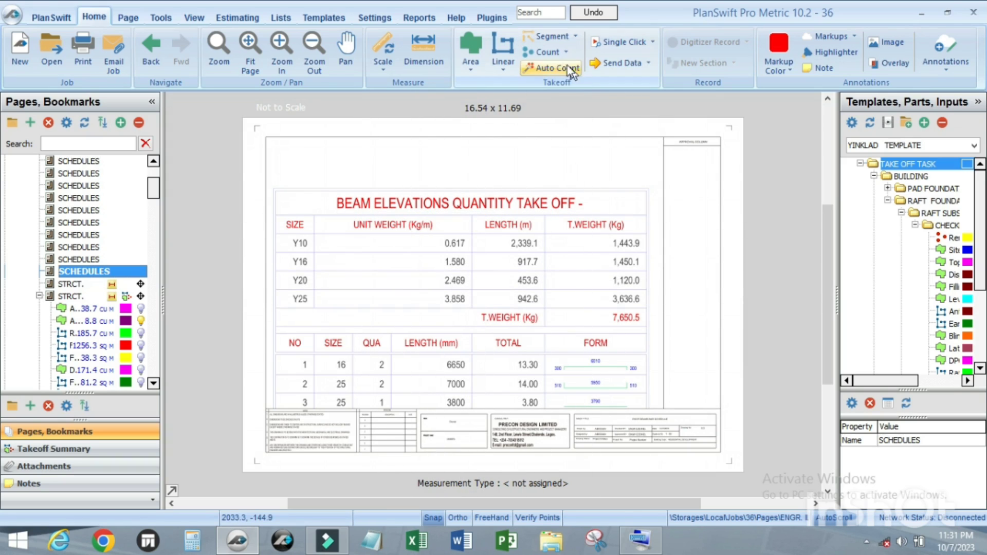
left_click(547, 12)
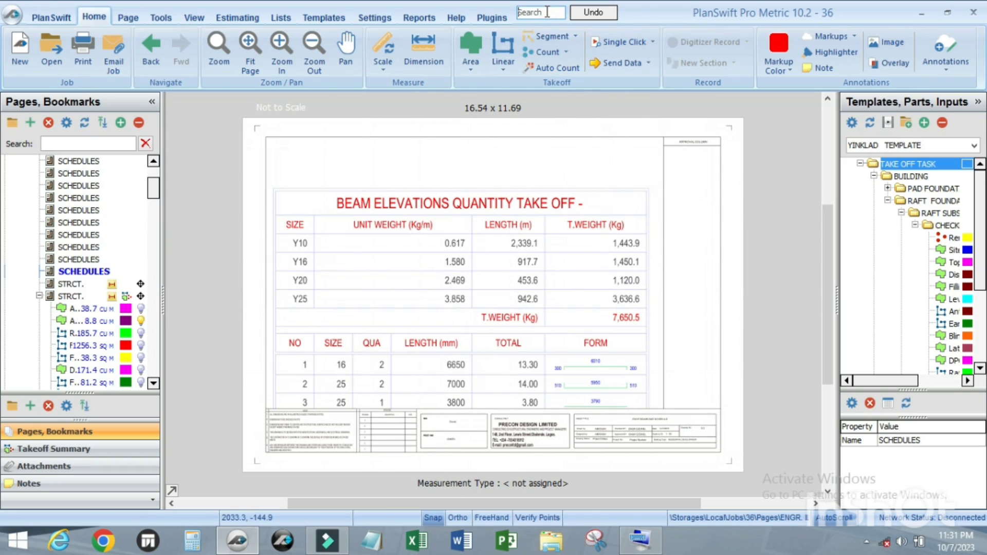
type("rot")
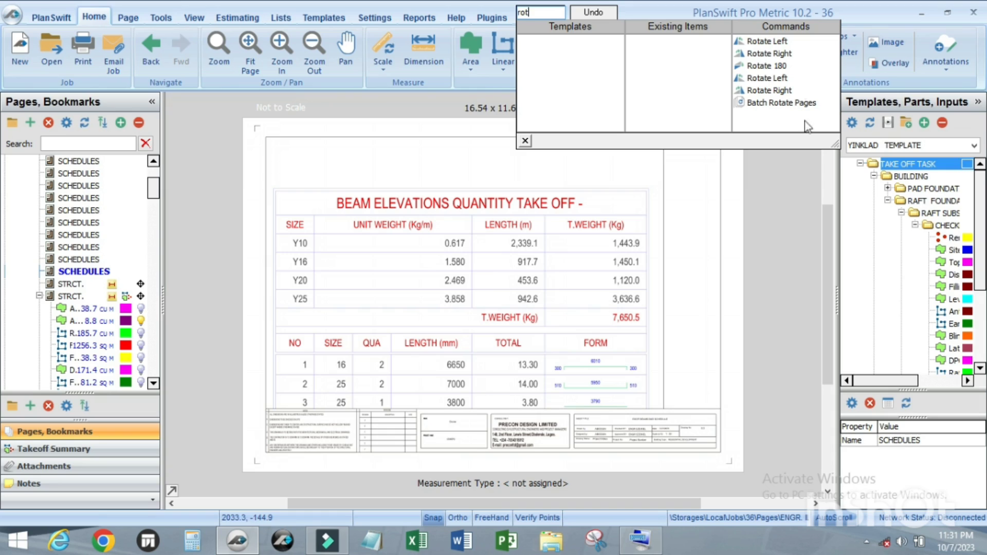
left_click(766, 41)
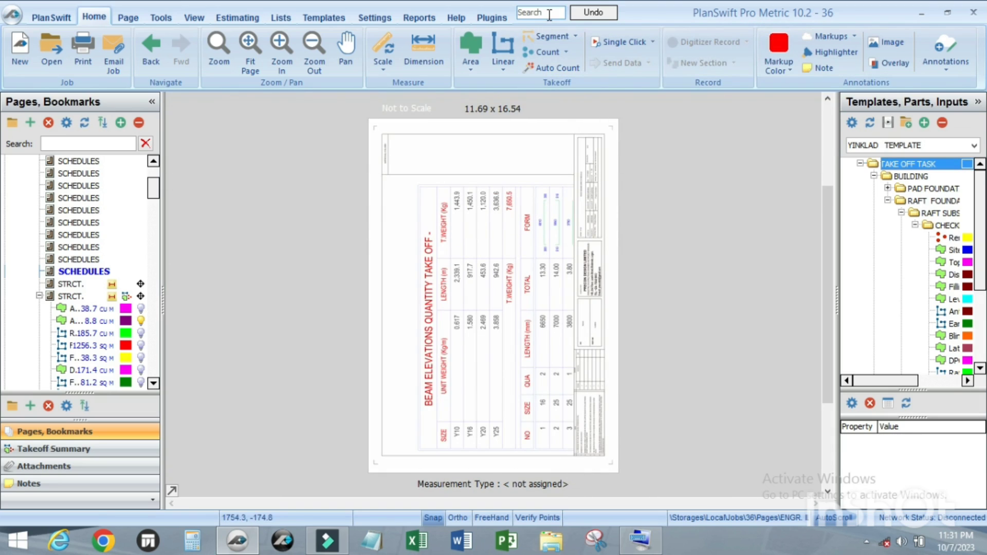
- Rotate the SCHEDULES page right through a command search for "rot", and reopen the Foundation layout page
type("rot")
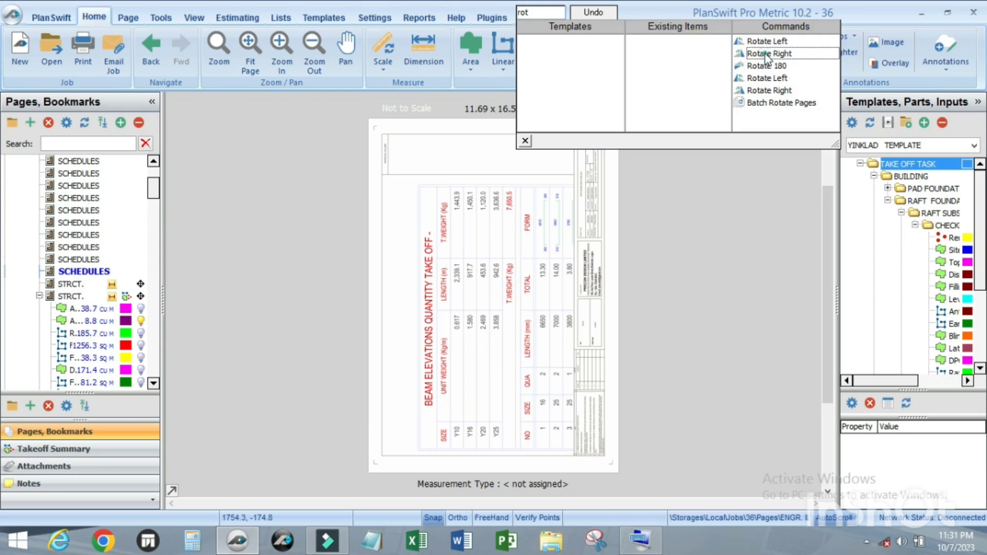
left_click(759, 54)
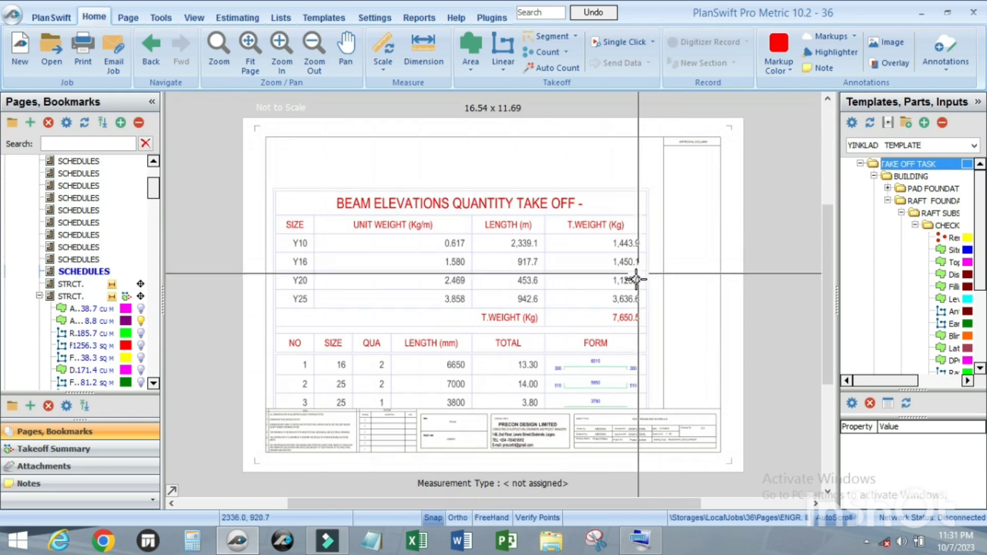
left_click(98, 342)
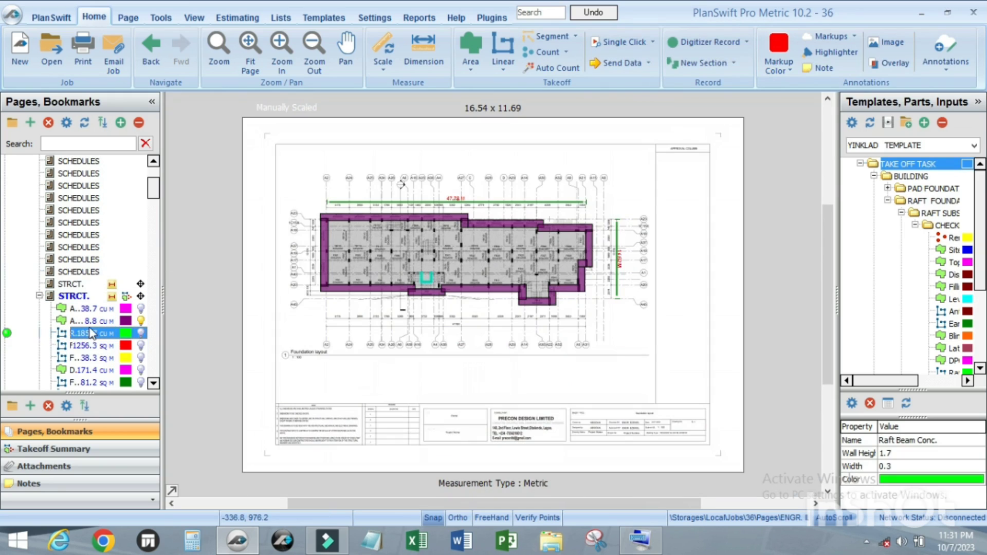
left_click(396, 333)
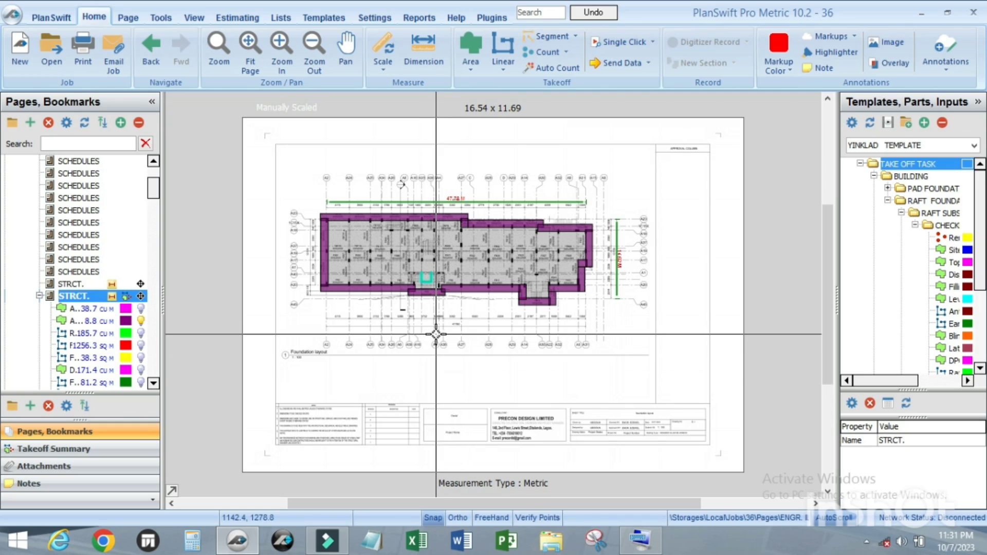
- Start a Linear takeoff with its default properties, placing the first point below the 47780 dimension between gridlines A38 and A27
scroll(435, 334, "up", 3)
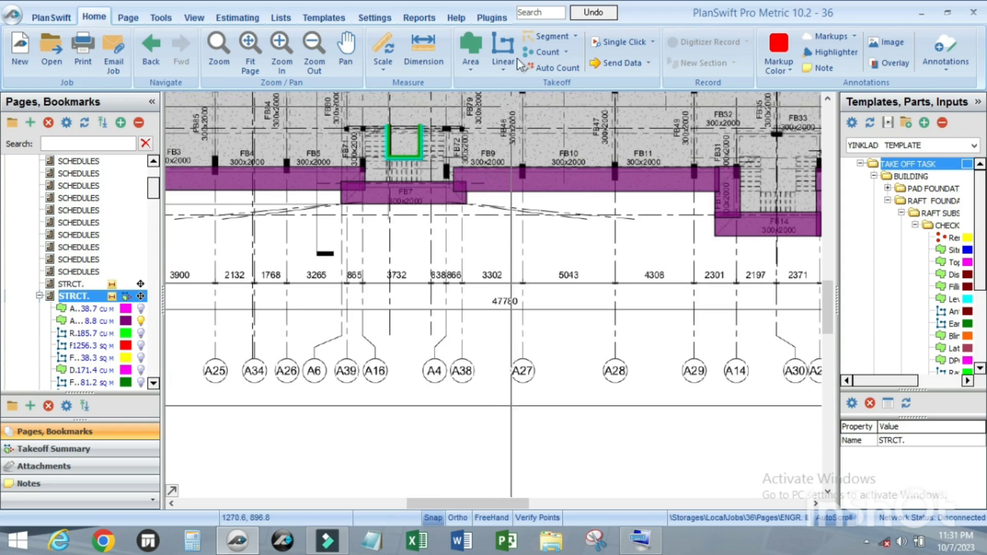
left_click(502, 52)
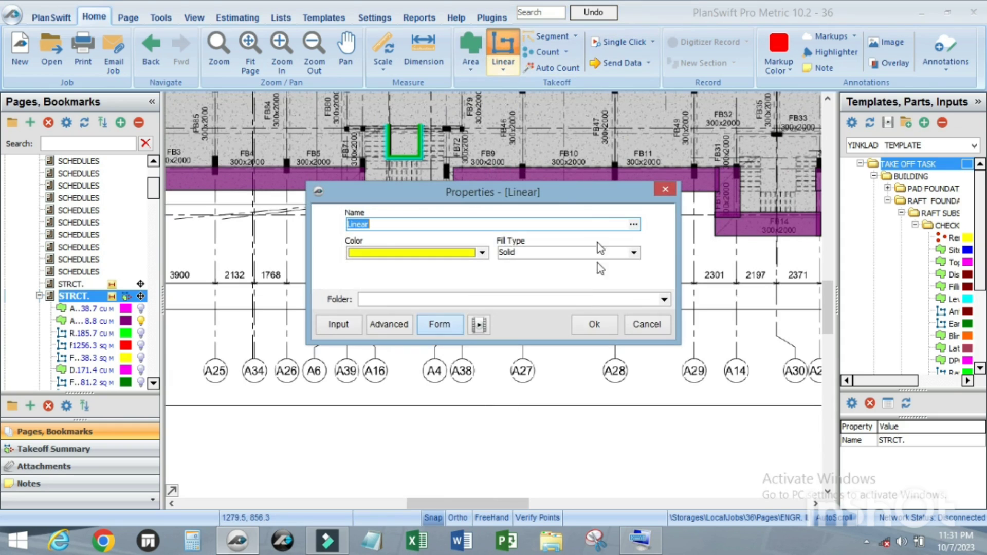
left_click(595, 324)
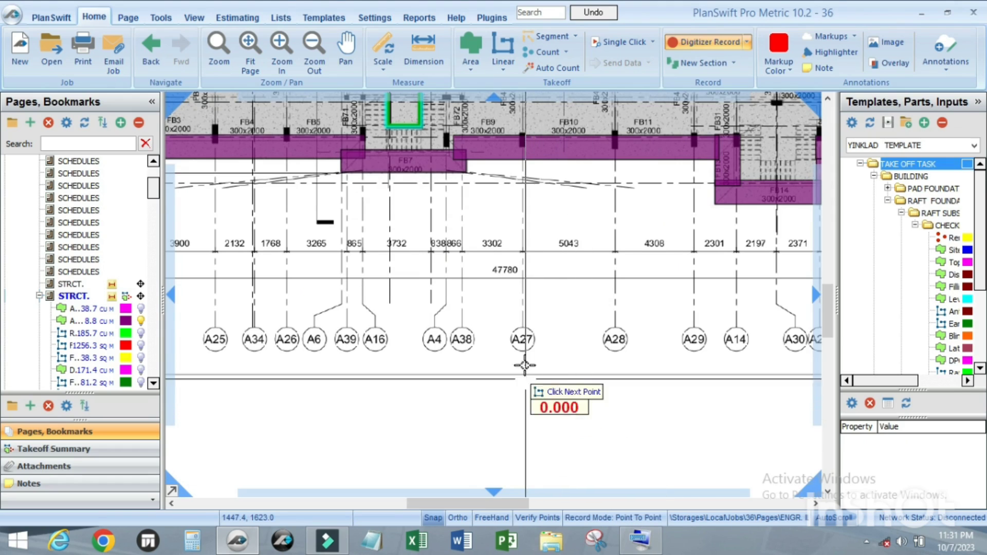
left_click(483, 297)
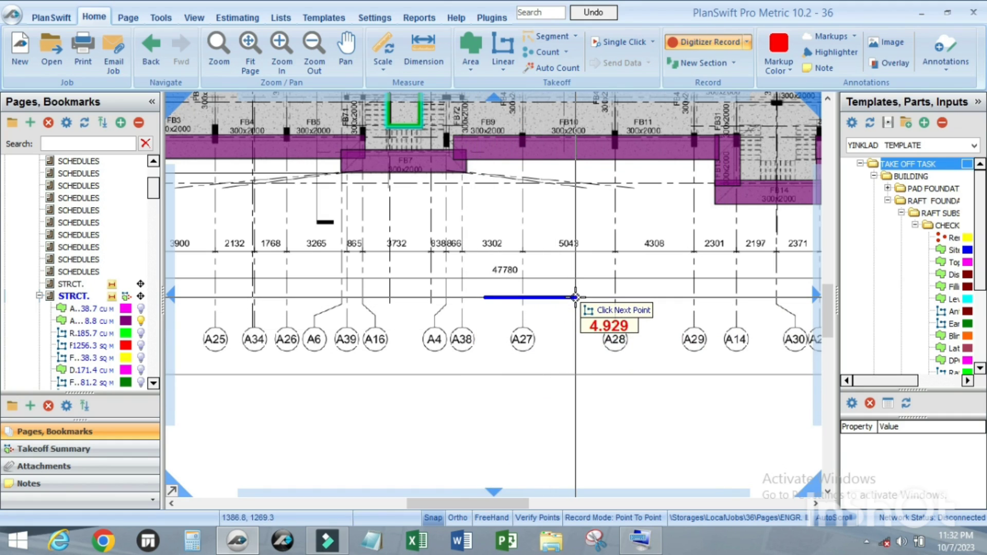
- Turn on Ortho, preview the linear segment in horizontal, vertical and diagonal directions, and stop recording without placing another point
key("F8")
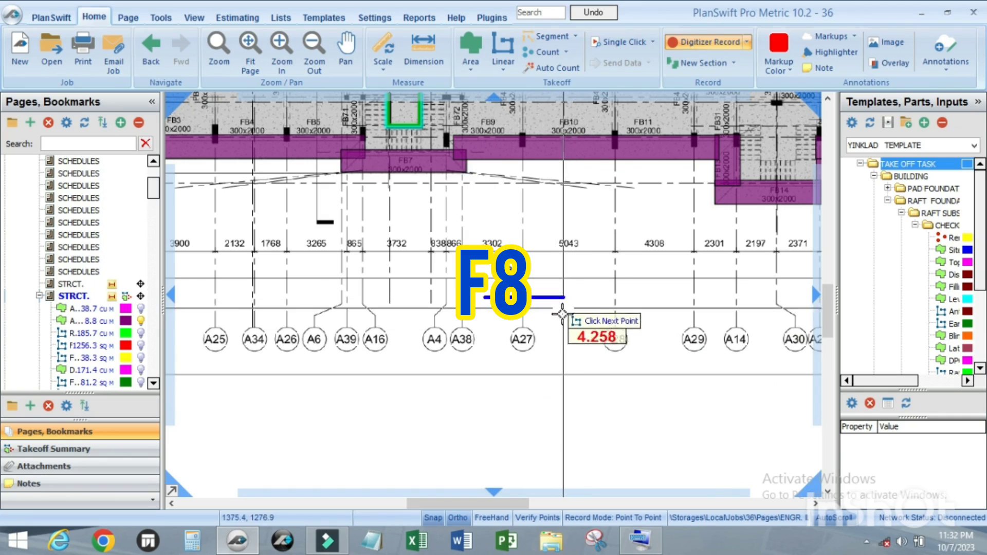
scroll(570, 296, "up", 3)
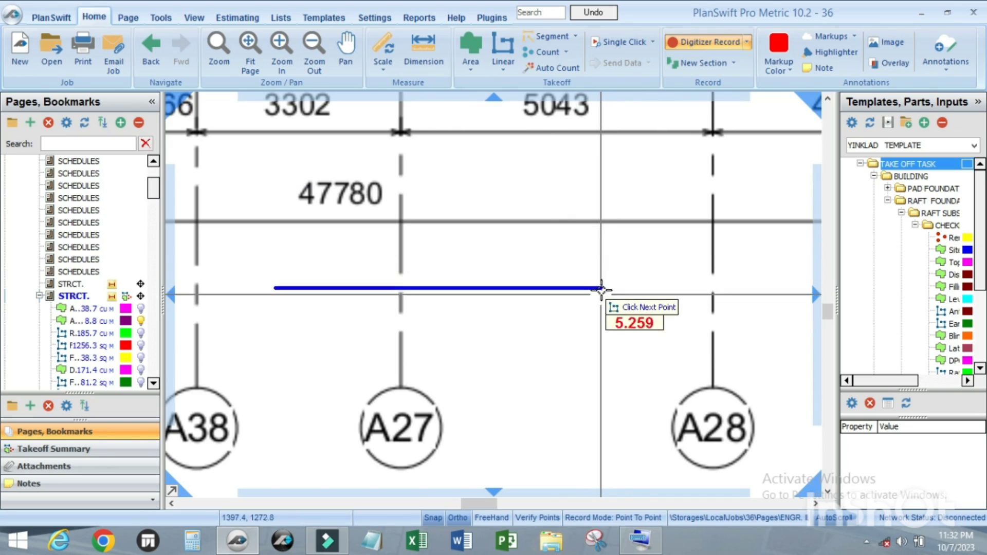
scroll(599, 295, "down", 2)
scroll(481, 314, "up", 3)
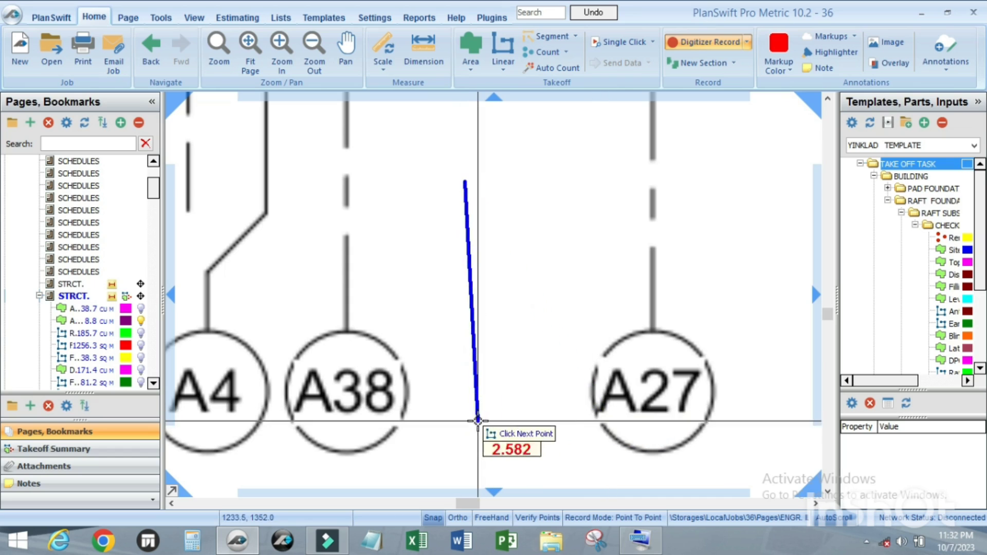
scroll(551, 297, "down", 1)
scroll(576, 287, "up", 3)
scroll(622, 303, "down", 1)
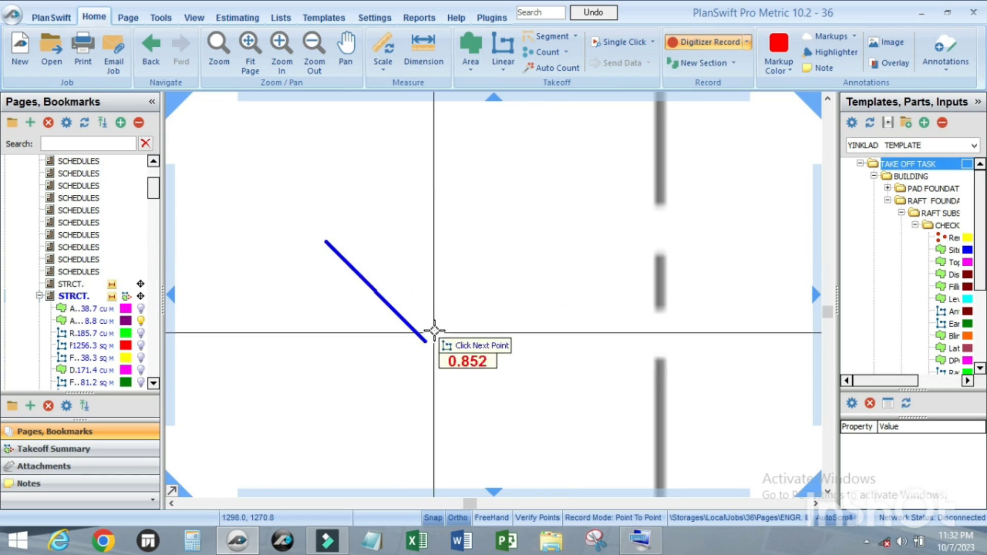
scroll(385, 392, "down", 2)
scroll(386, 408, "up", 2)
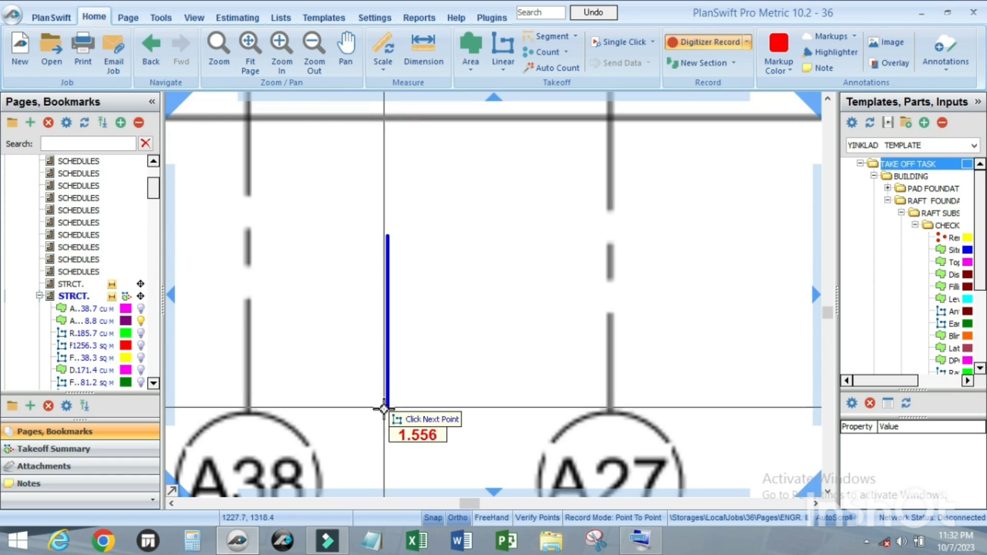
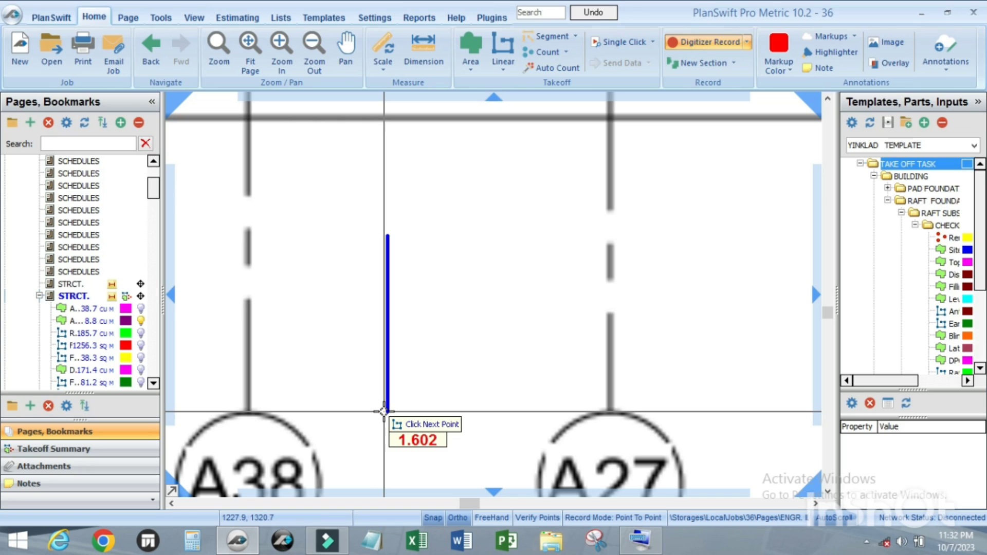
key("Escape")
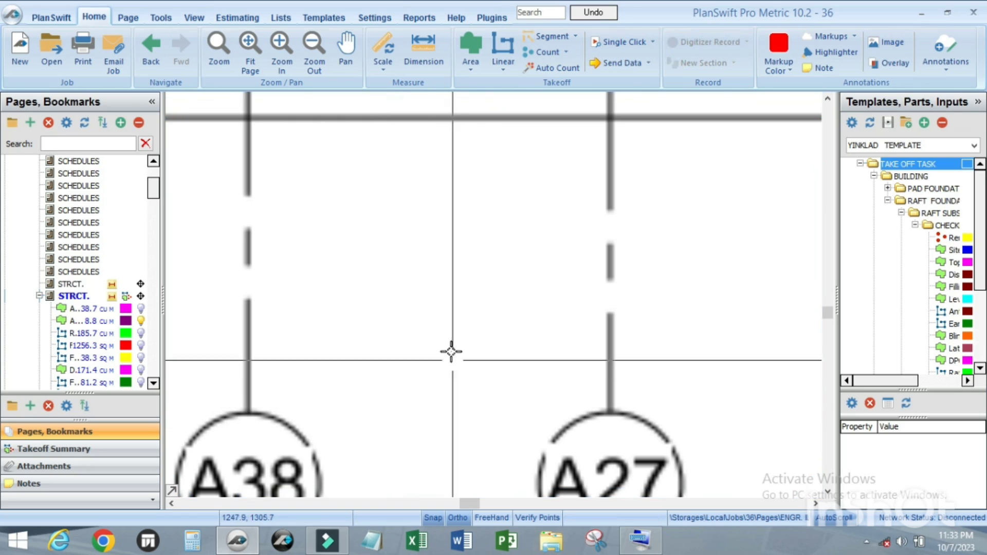
scroll(504, 339, "down", 5)
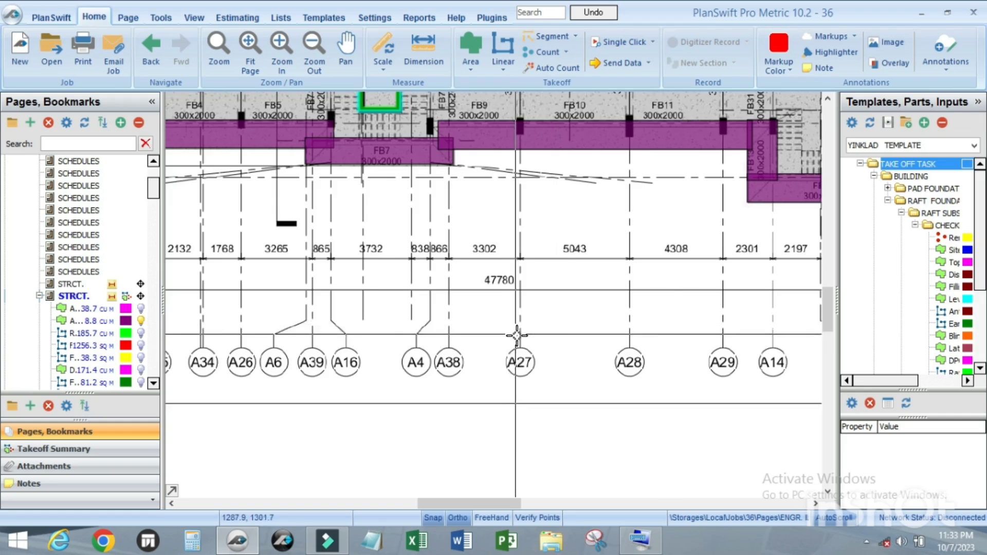
scroll(528, 282, "down", 3)
scroll(720, 250, "up", 2)
scroll(720, 250, "up", 2)
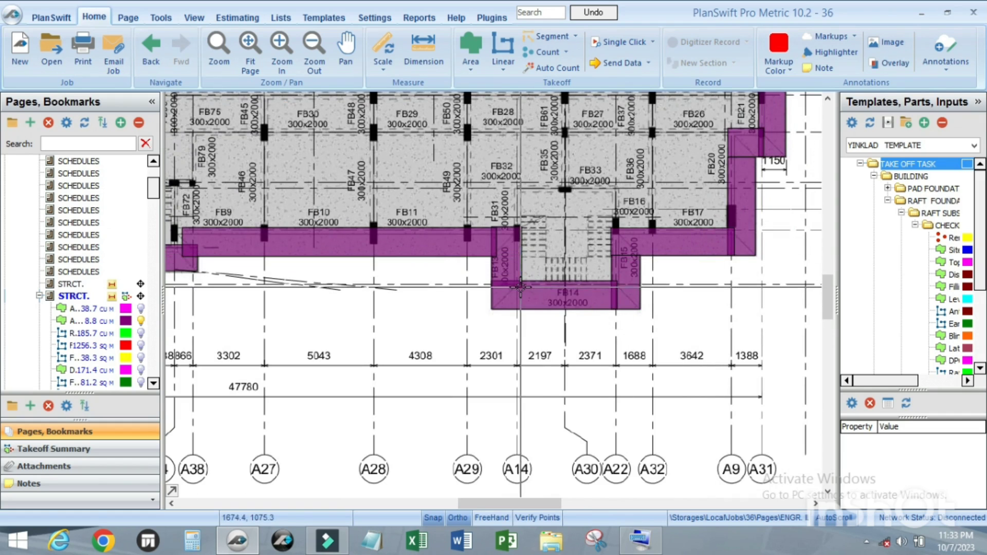
scroll(570, 297, "down", 3)
scroll(570, 297, "up", 3)
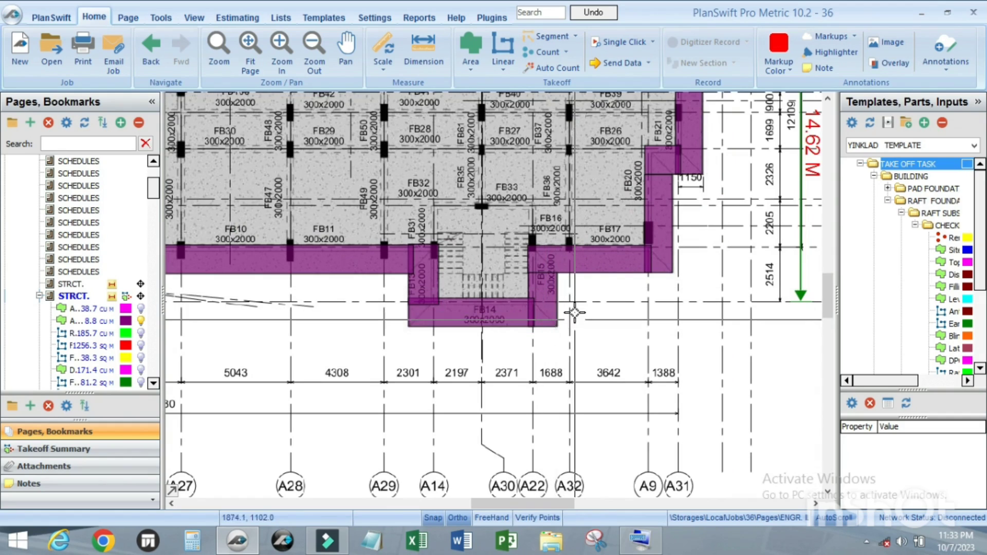
- Examine closely both ends of the 14.62 M dimension at gridlines A45 and A23, and the nearby FB14 projection
mouse_move(555, 324)
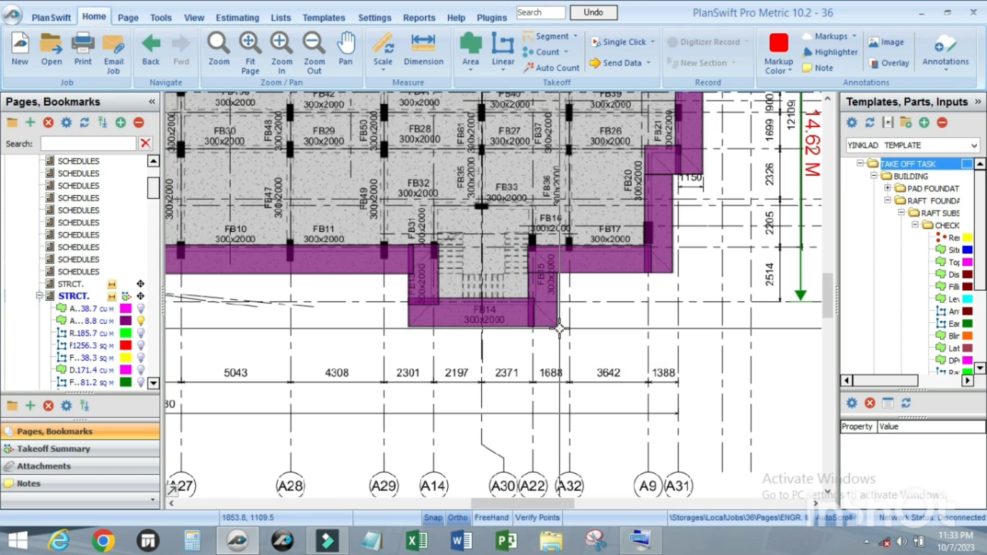
scroll(559, 328, "down", 4)
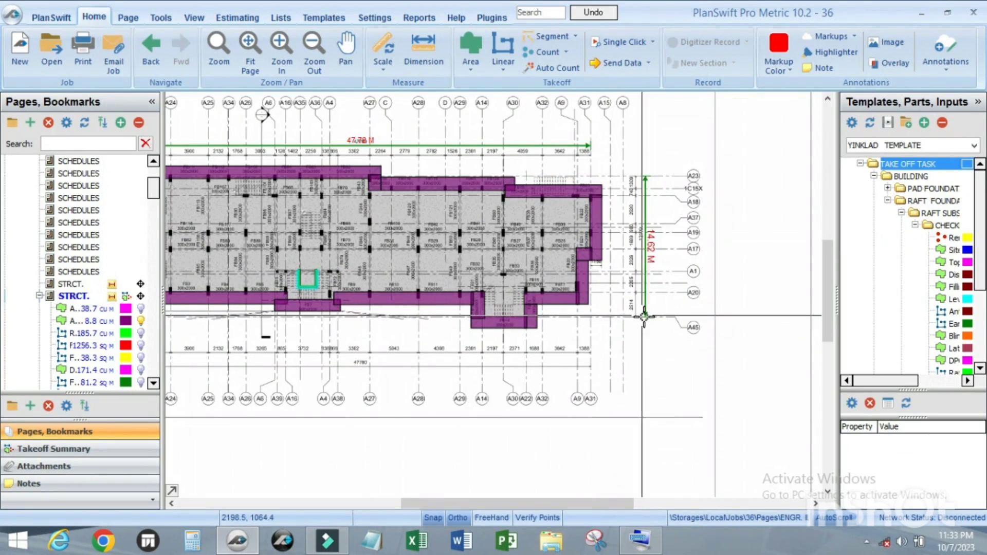
scroll(644, 317, "up", 5)
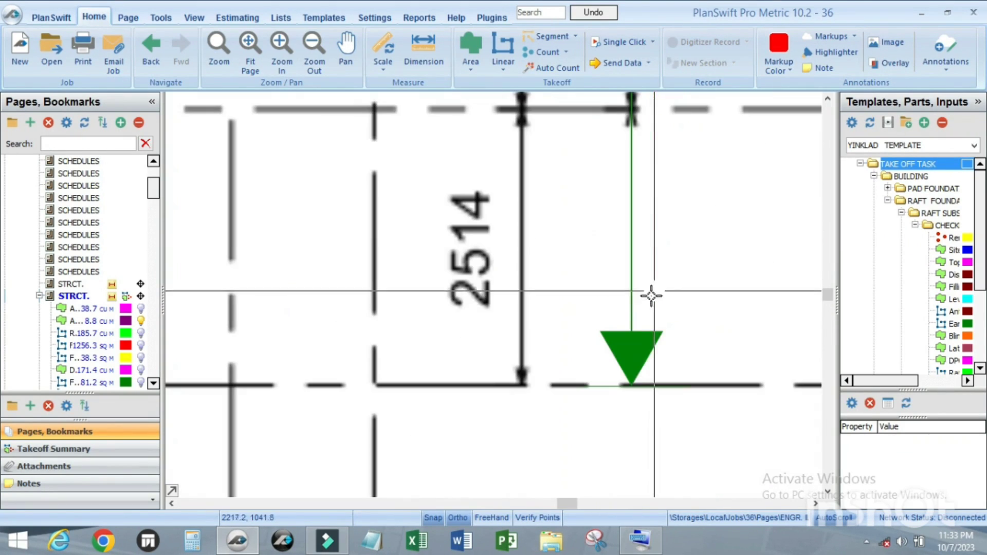
scroll(636, 370, "down", 2)
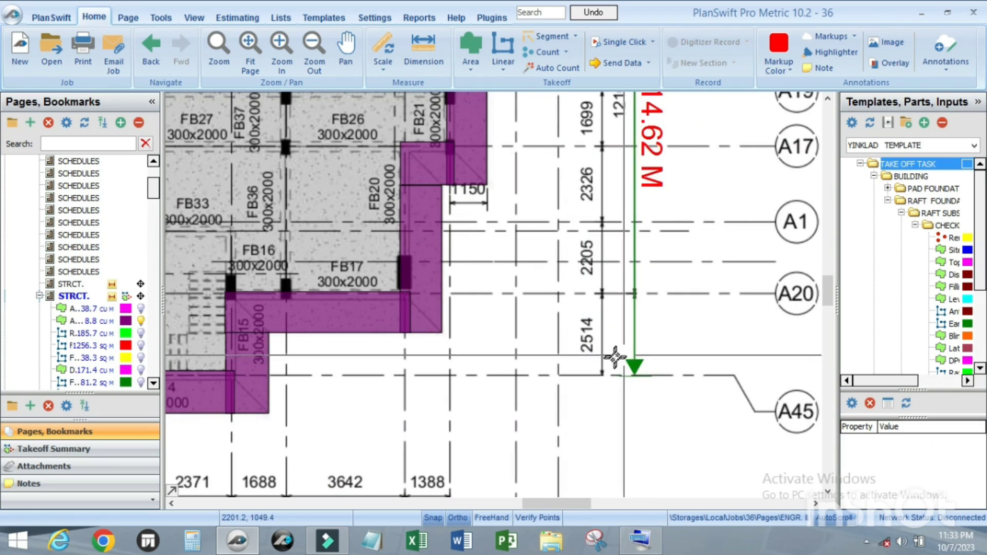
scroll(648, 380, "down", 4)
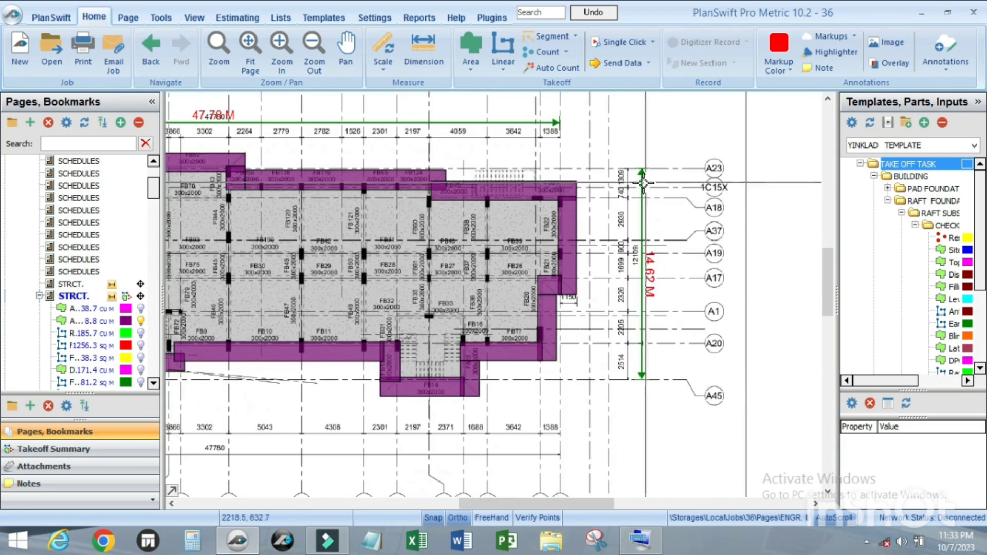
scroll(648, 164, "up", 7)
scroll(648, 163, "up", 1)
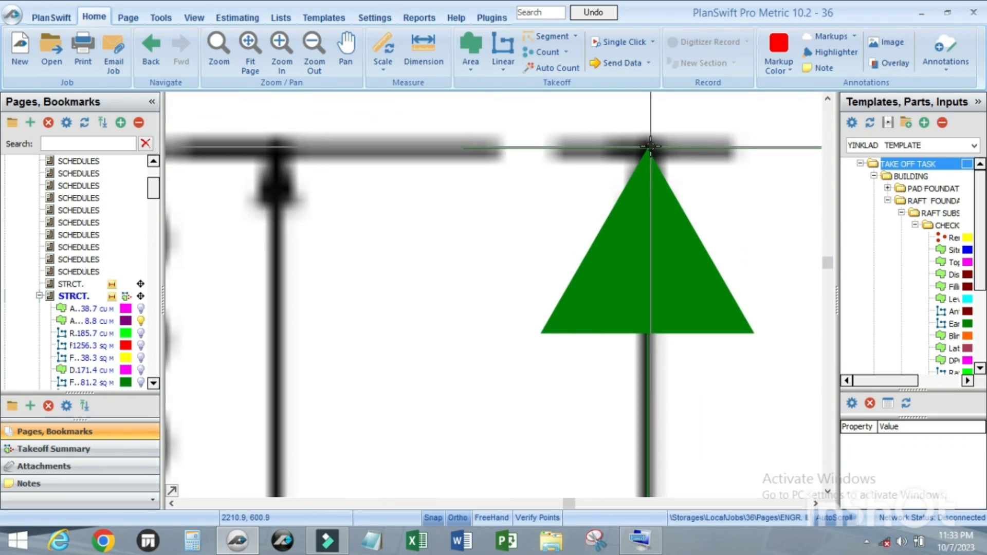
scroll(644, 148, "down", 3)
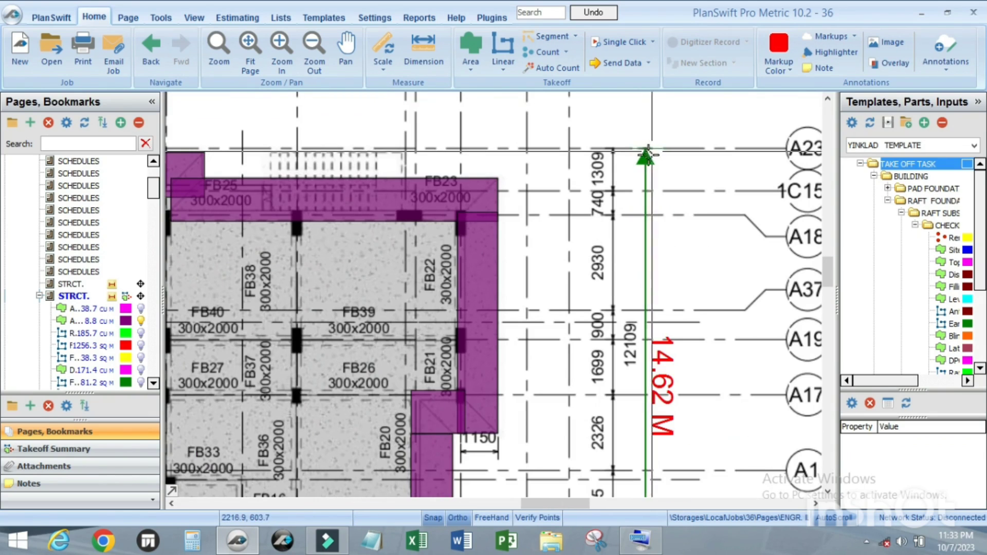
scroll(648, 154, "down", 3)
scroll(652, 321, "up", 5)
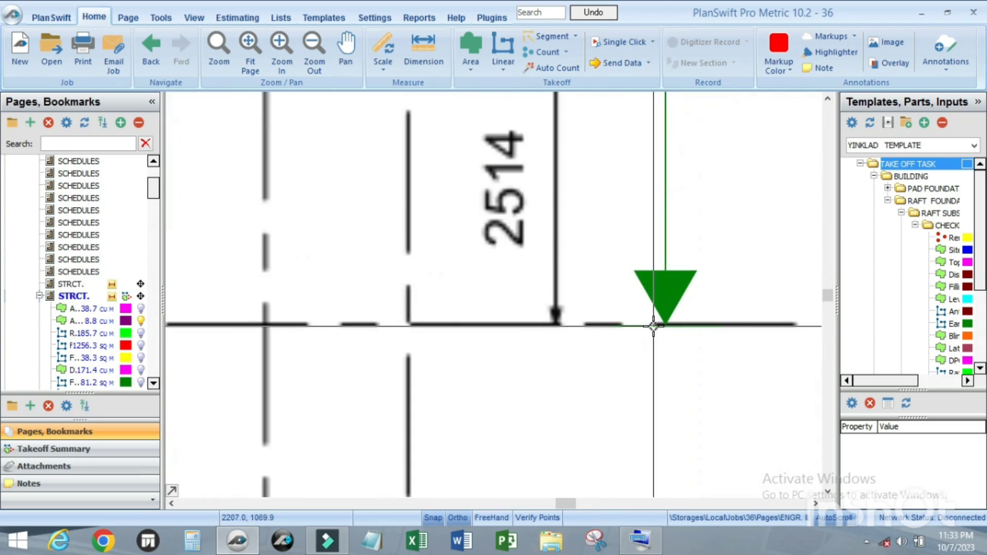
scroll(652, 324, "down", 4)
scroll(383, 346, "up", 2)
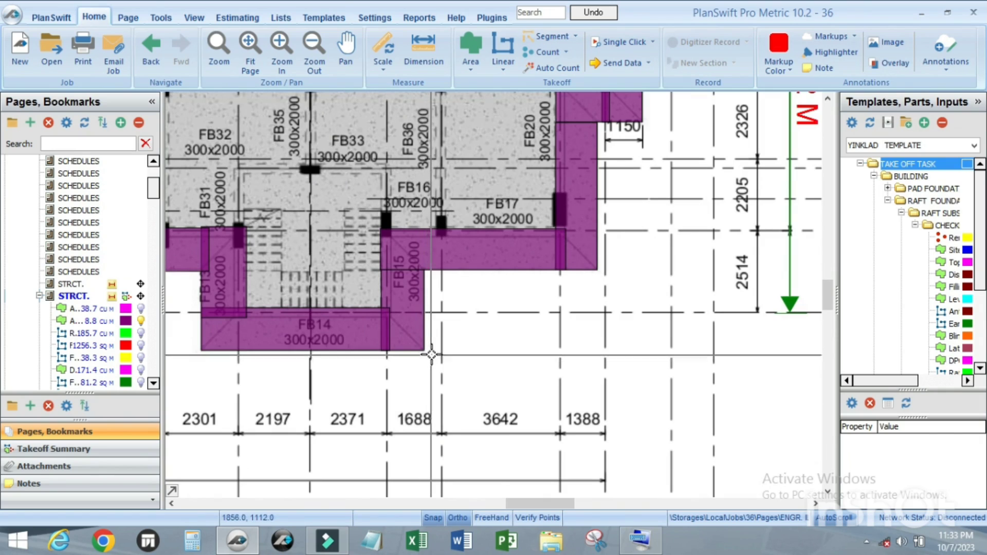
- Examine the apron around beams FB13 to FB17, magnifying FB14 and checking the APRON blinding section under FB17
scroll(496, 350, "down", 3)
scroll(465, 347, "up", 3)
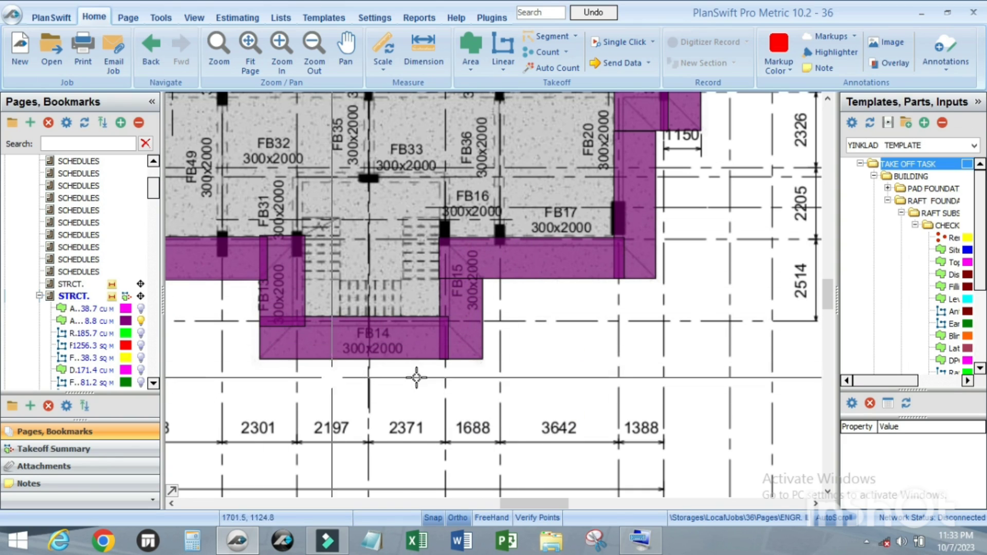
scroll(491, 334, "down", 4)
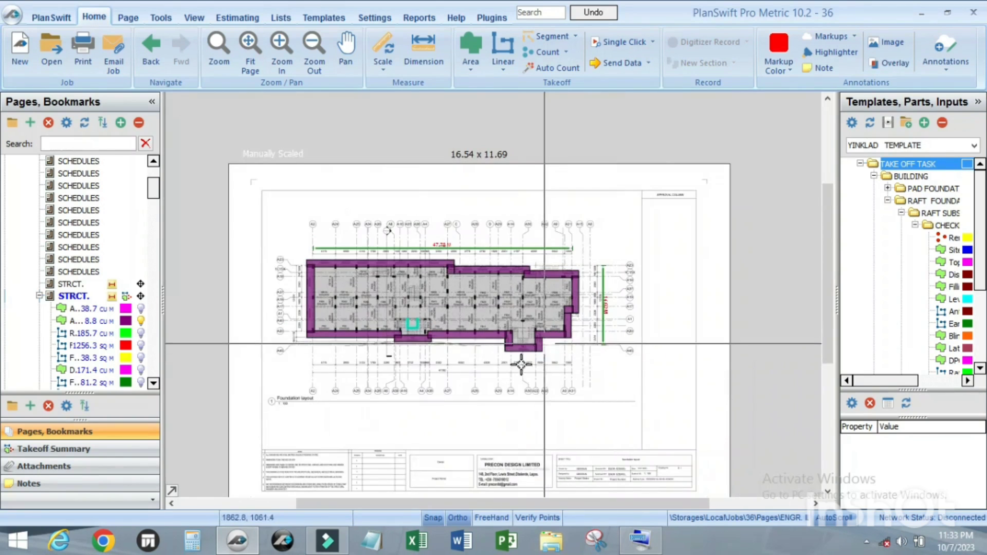
scroll(548, 352, "up", 4)
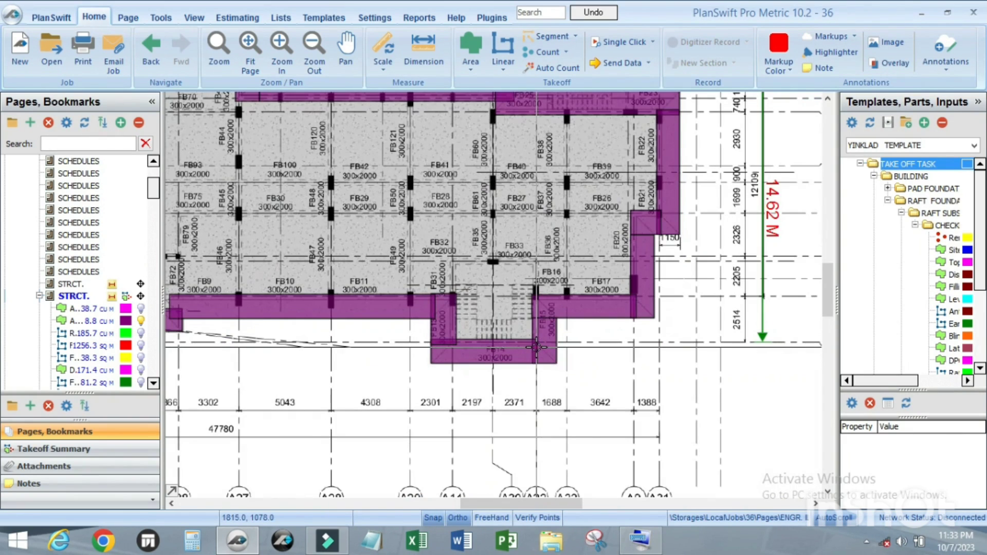
mouse_move(537, 348)
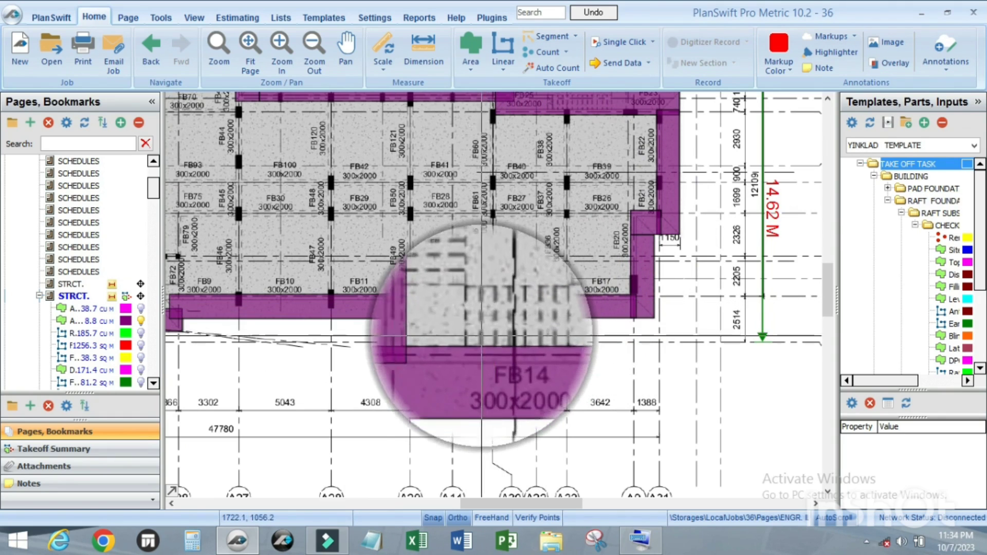
mouse_move(441, 335)
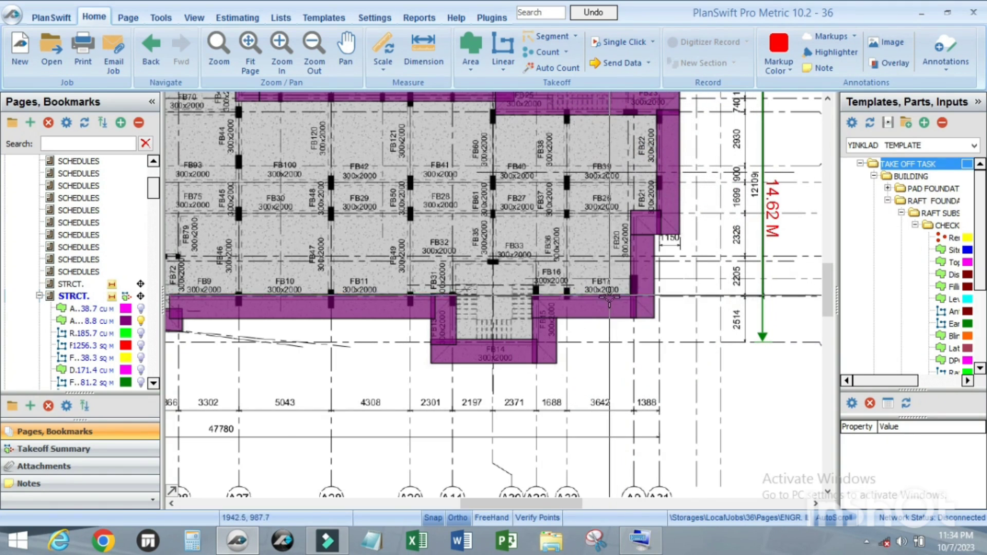
mouse_move(620, 304)
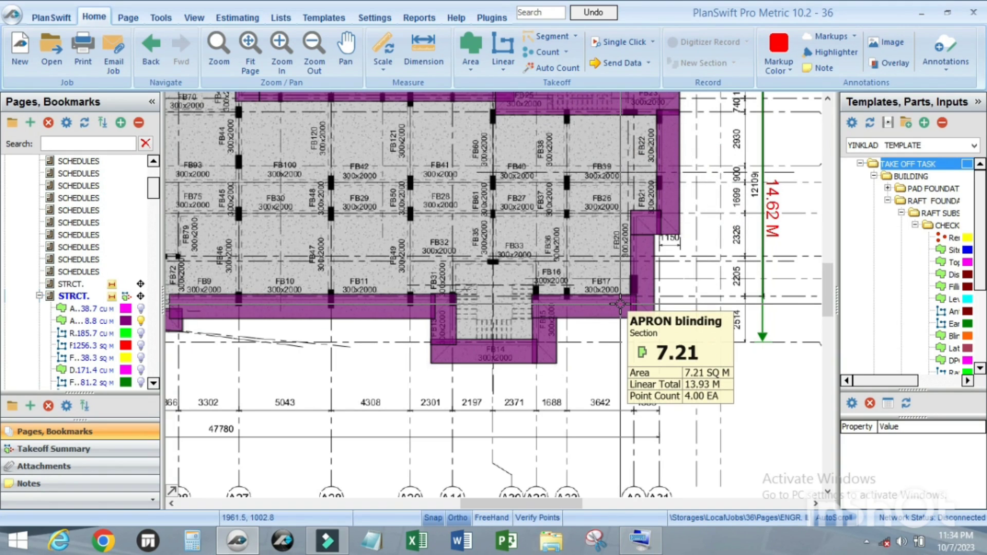
scroll(577, 332, "down", 5)
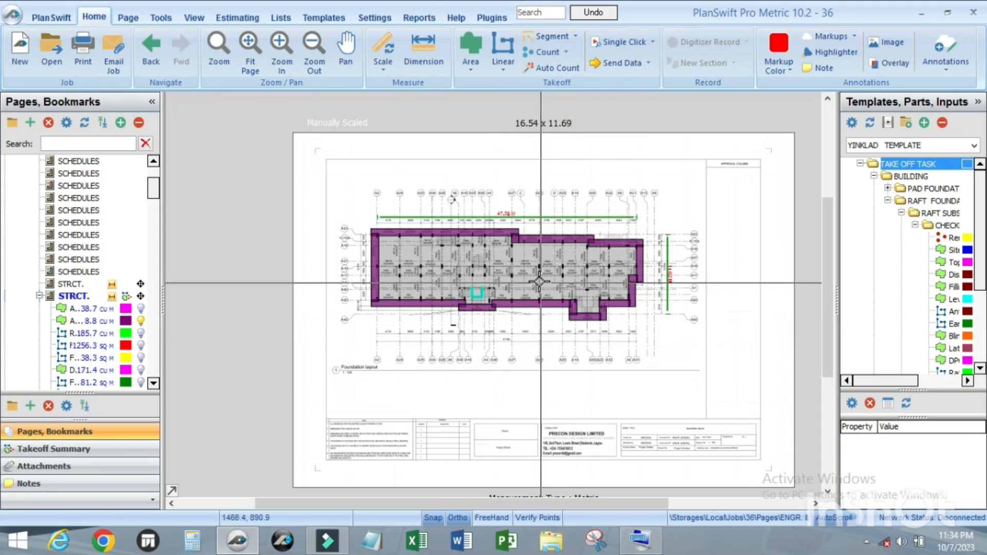
- Open the Foundation Col layout page through its Col. Conc. 230 x 600 takeoff, and return to Foundation layout through Fmwk to Sides of DPC
scroll(87, 342, "down", 2)
left_click(92, 296)
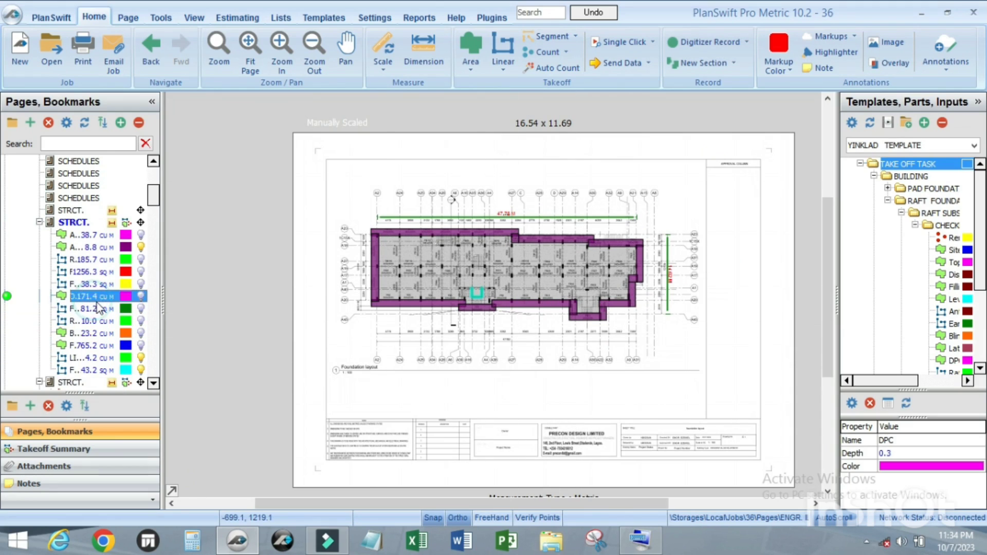
scroll(99, 308, "down", 2)
left_click(95, 346)
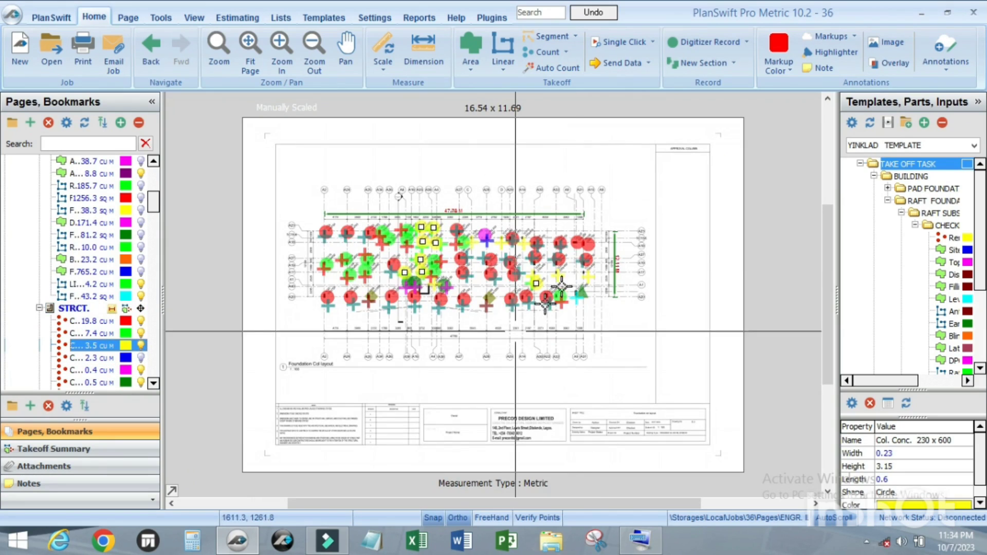
scroll(82, 278, "up", 2)
left_click(78, 286)
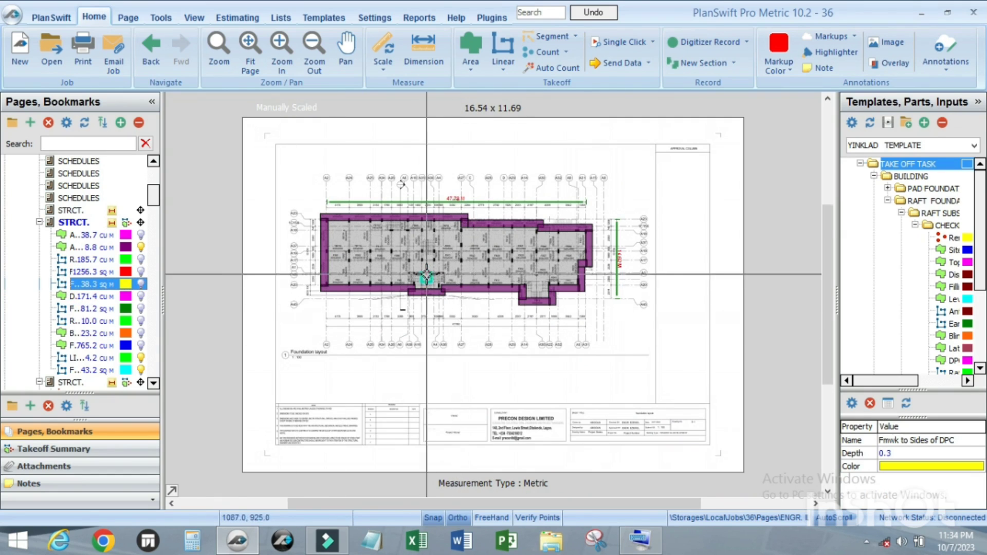
- Bookmark the Foundation layout view as LOVE with a snapshot, and minimize the snapshot window
scroll(442, 285, "up", 2)
left_click(518, 352)
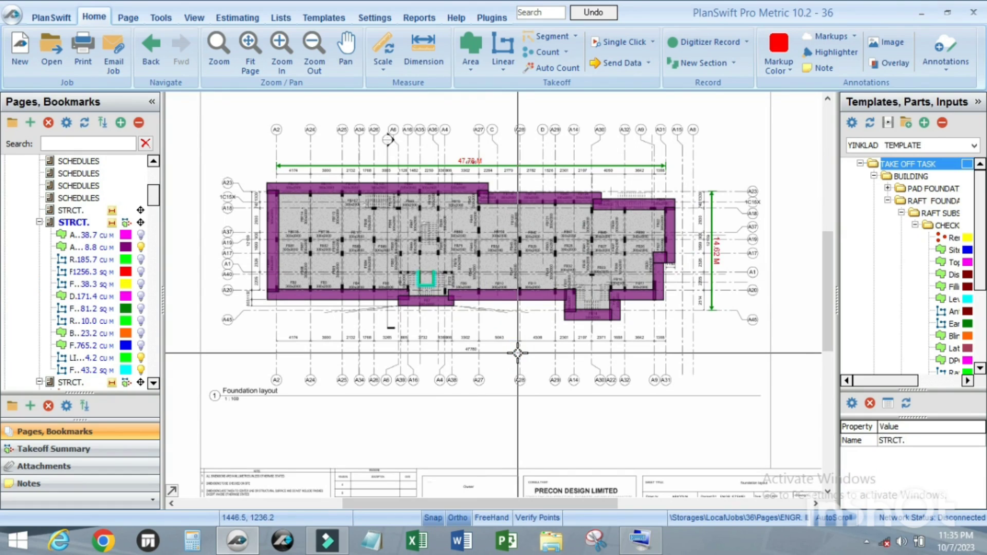
key("b")
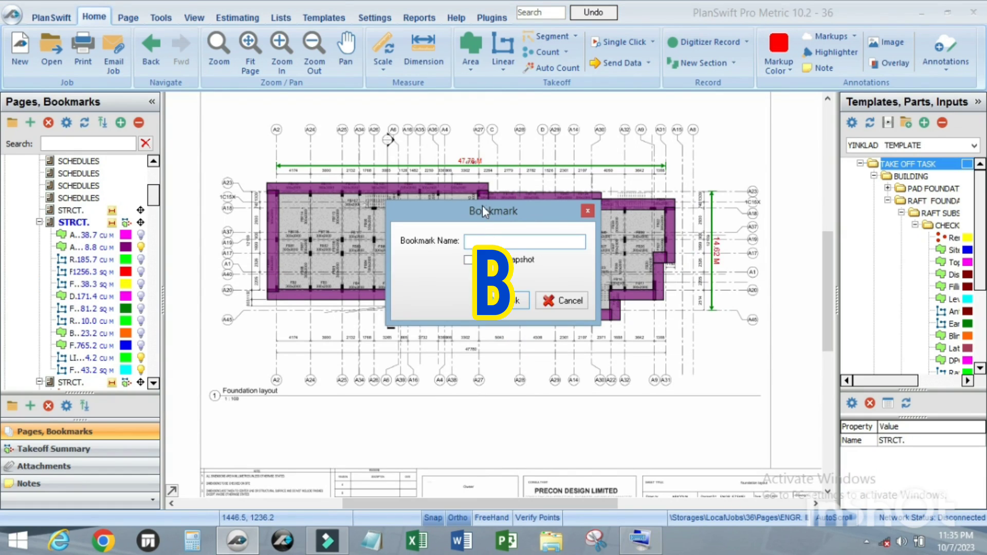
left_click_drag(483, 211, 475, 149)
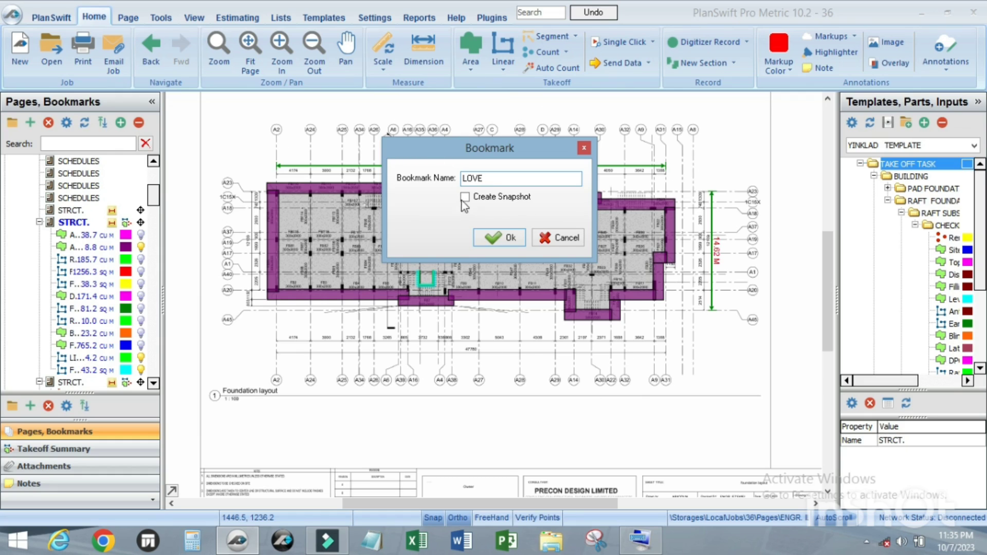
left_click(495, 238)
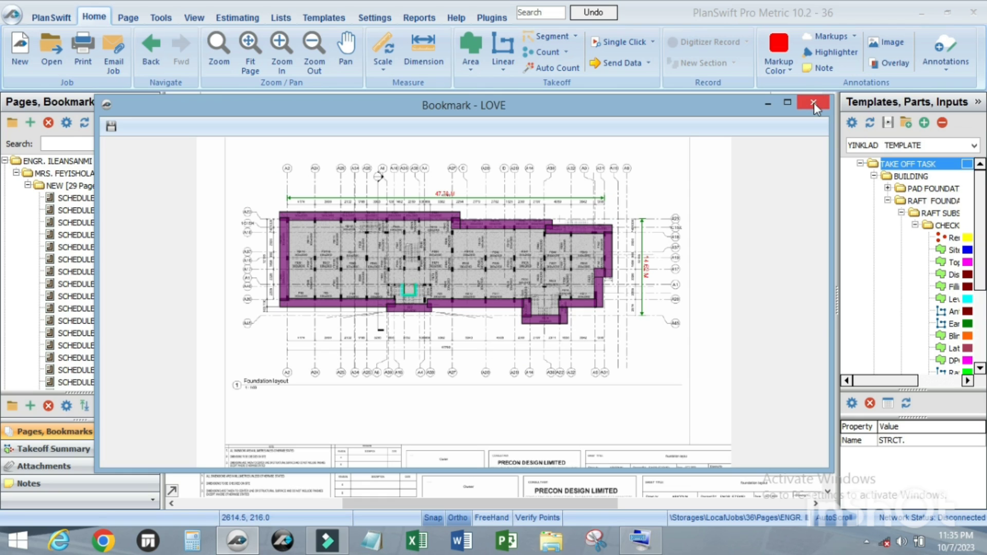
left_click(768, 102)
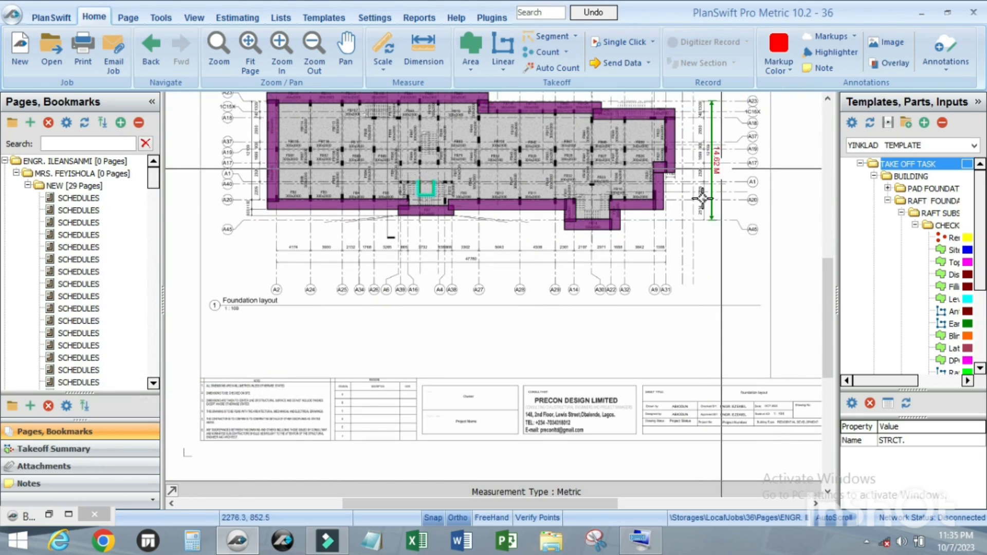
- Enlarge the bookmarks list below the page tree and select the LOVE bookmark
left_click(77, 284)
double_click(23, 292)
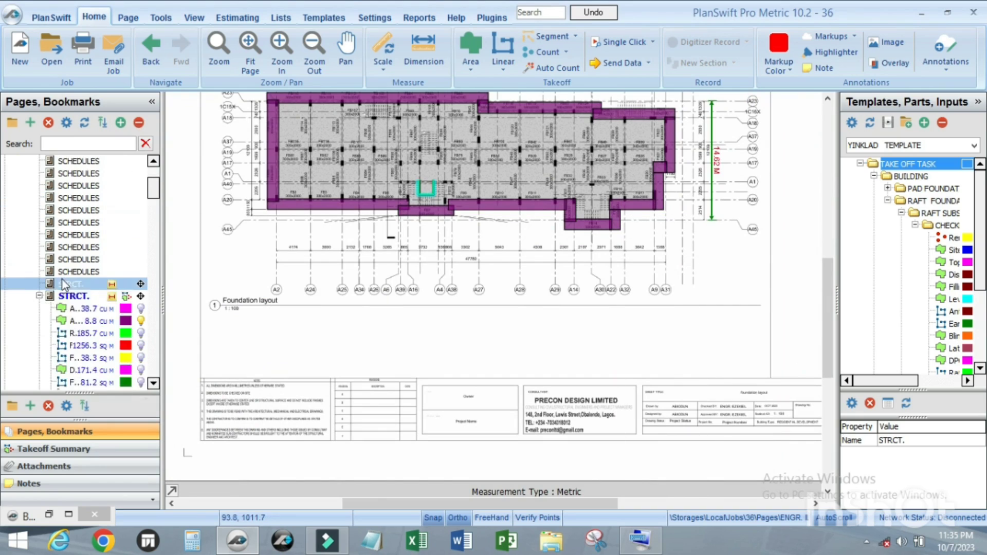
scroll(77, 288, "down", 5)
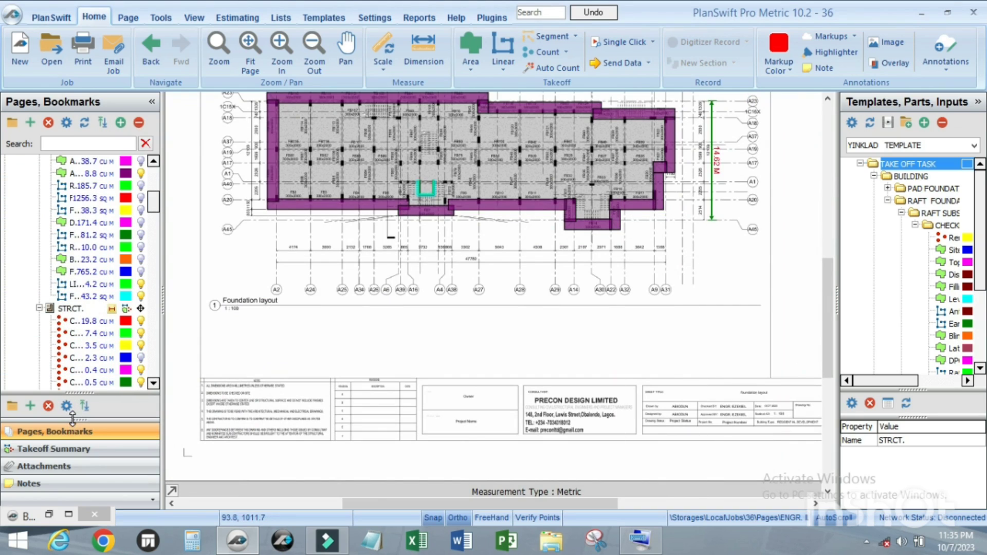
left_click_drag(73, 391, 77, 322)
left_click(23, 380)
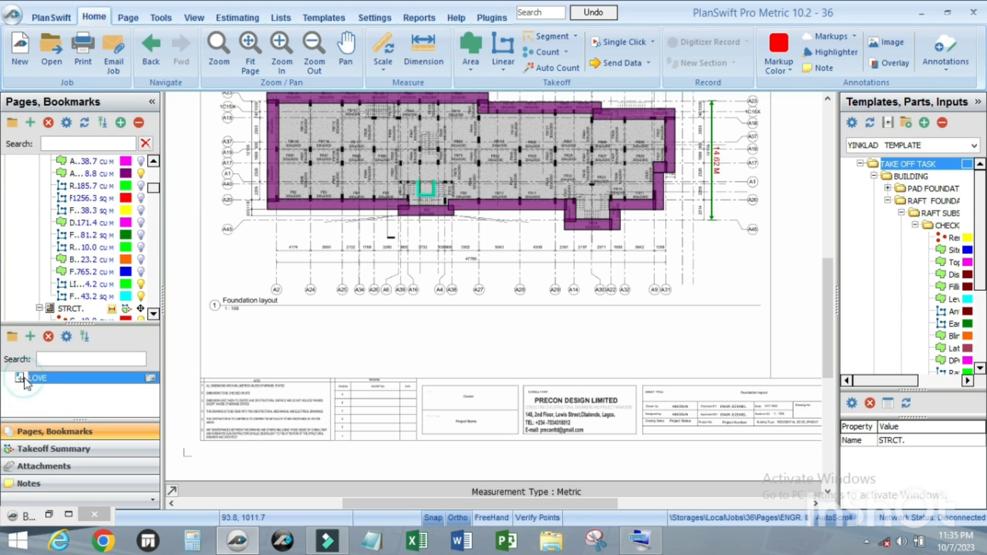
- Select the Filling takeoff and a column takeoff on the neighbouring page, and return to Foundation layout with LIFT Conc. selected
left_click(51, 272)
scroll(77, 237, "down", 3)
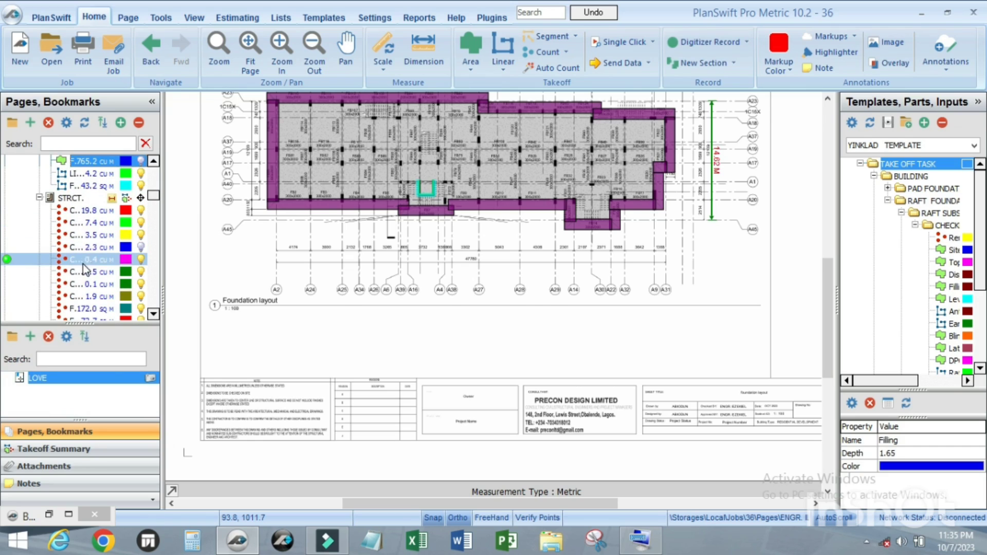
left_click(82, 259)
left_click(82, 174)
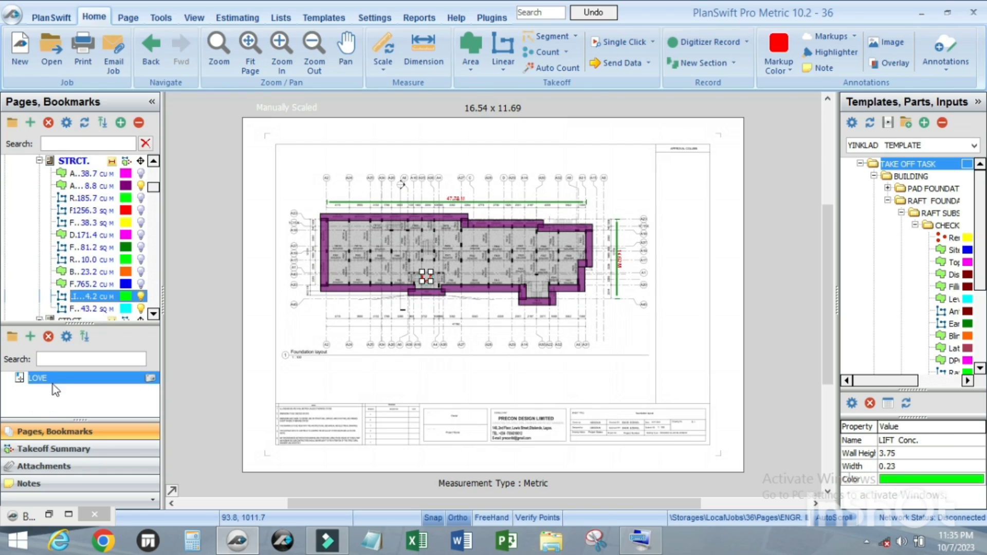
- Open the PROTOTYPE FLOORS page through its 950 takeoff, and return to the Foundation layout page
scroll(106, 245, "down", 6)
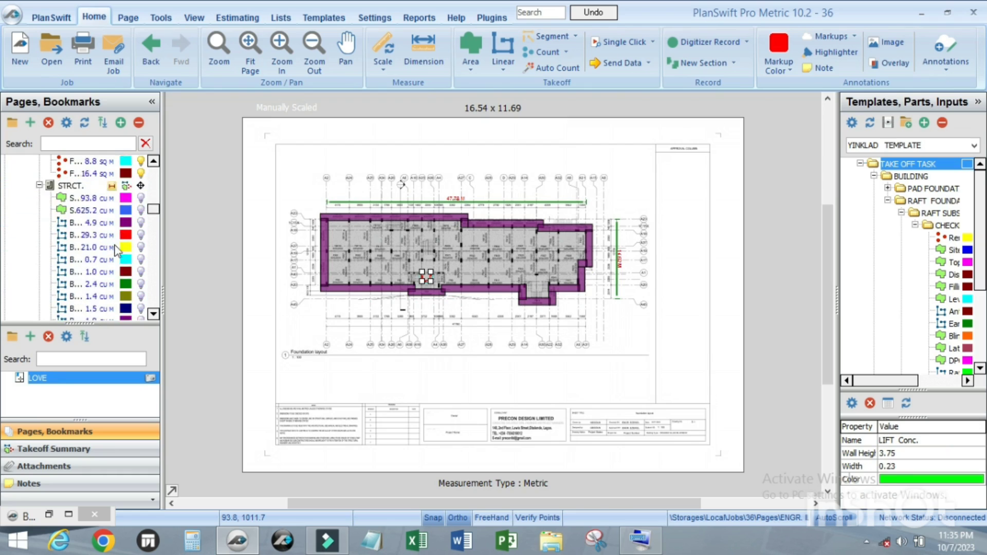
left_click_drag(156, 216, 154, 303)
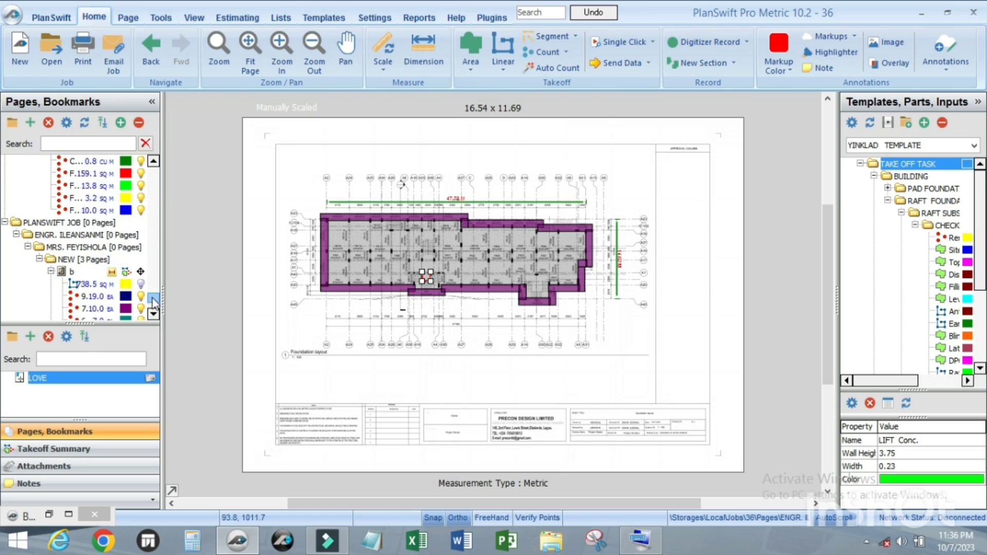
left_click(93, 299)
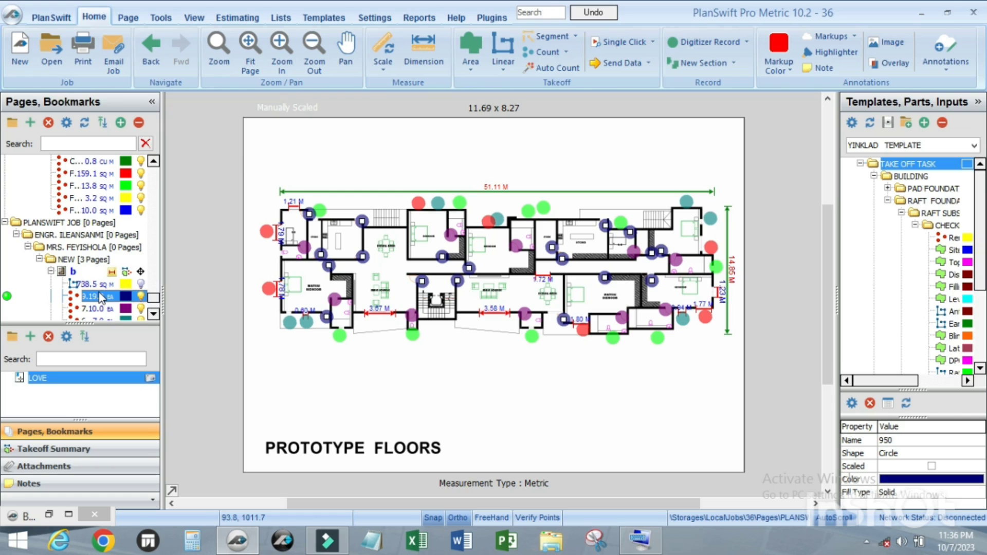
left_click_drag(153, 297, 156, 189)
left_click(97, 191)
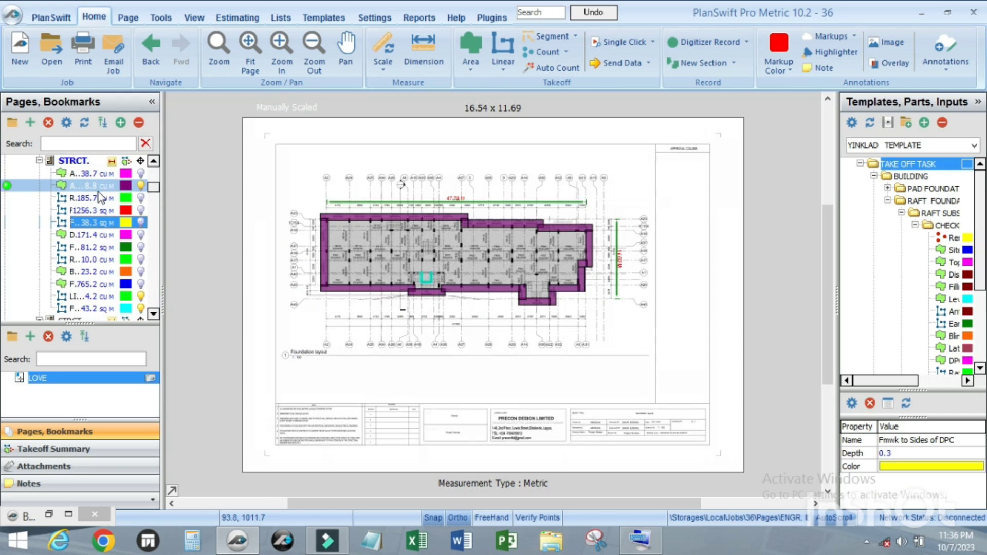
- Reopen the PROTOTYPE FLOORS page, listed as b, by selecting its 950 takeoff
left_click_drag(157, 193, 154, 299)
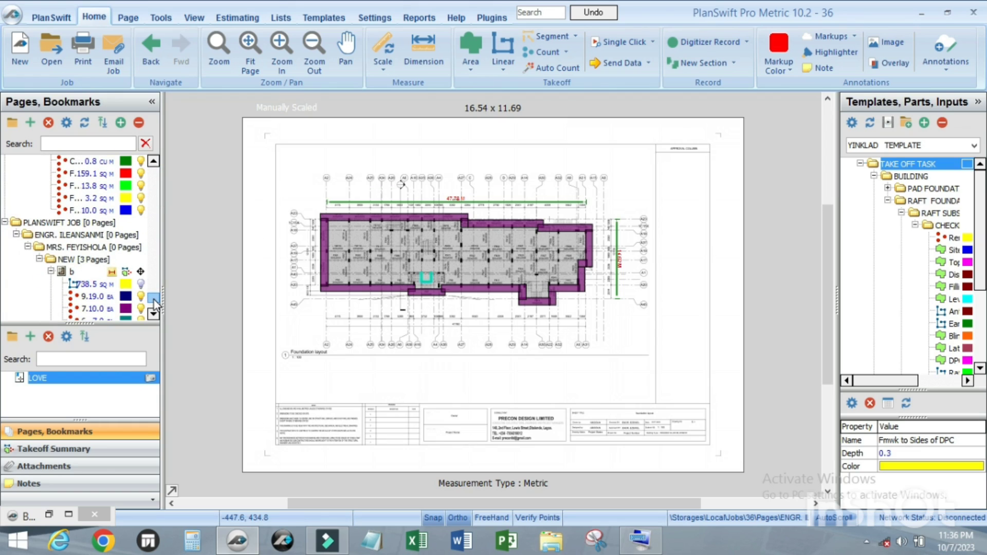
left_click(85, 296)
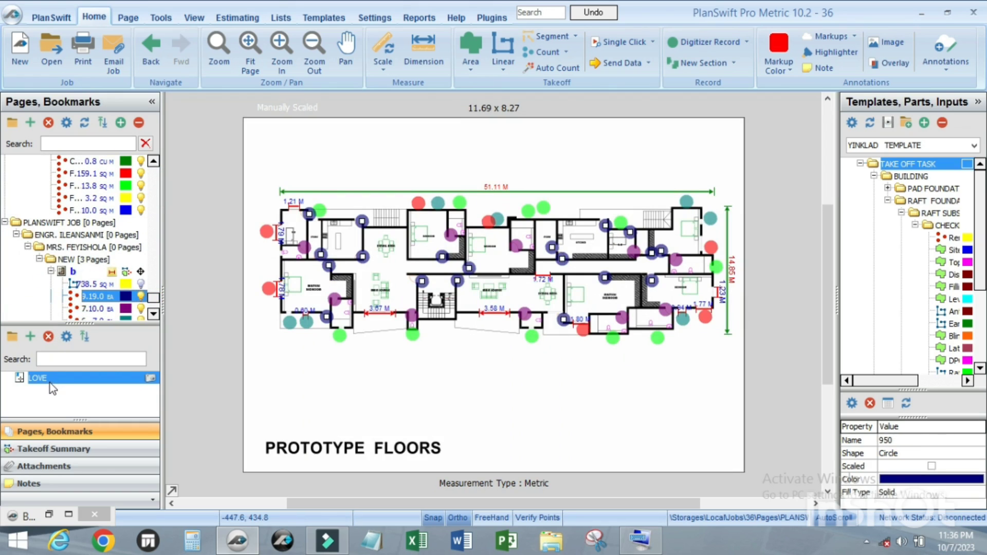
- Return to the Foundation layout page through the LOVE bookmark
left_click(56, 384)
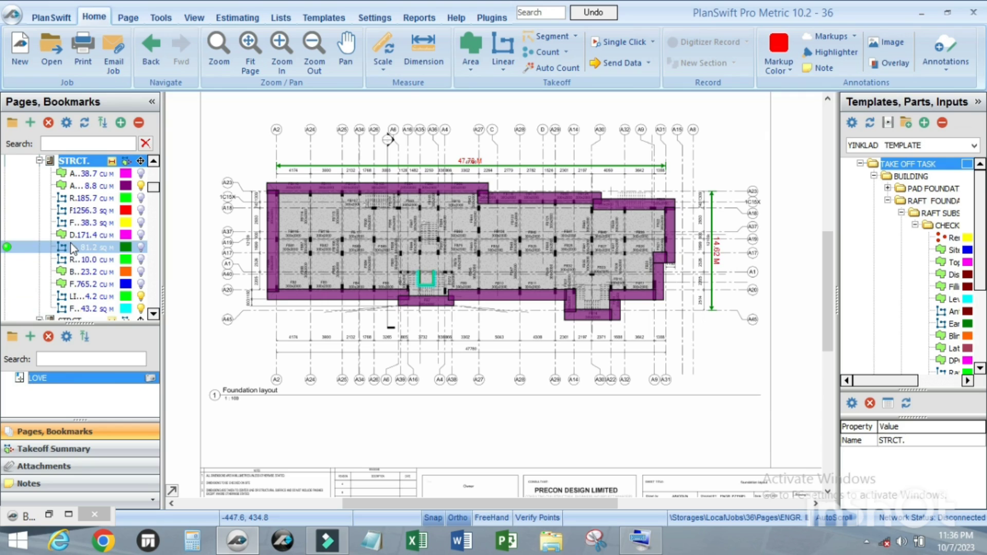
scroll(77, 244, "up", 2)
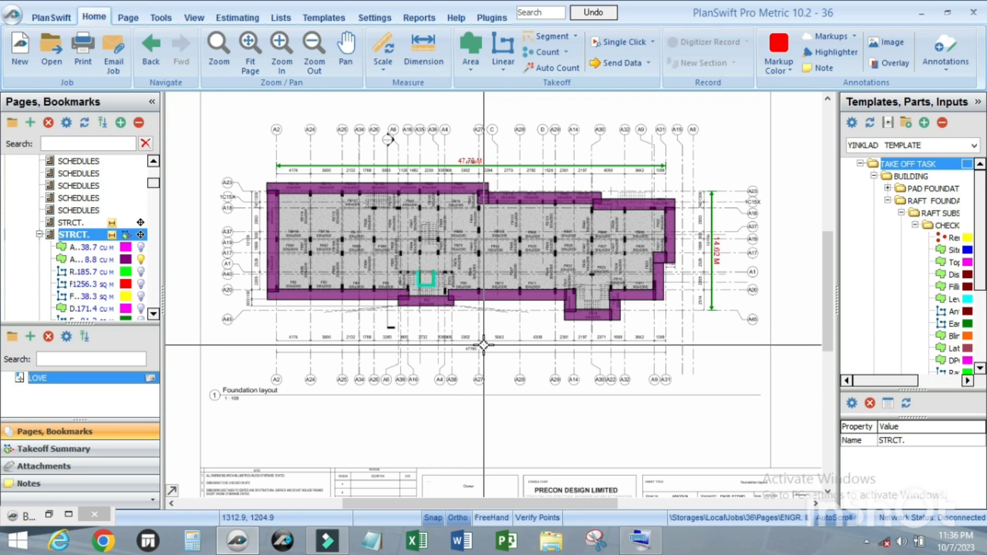
scroll(478, 347, "up", 2)
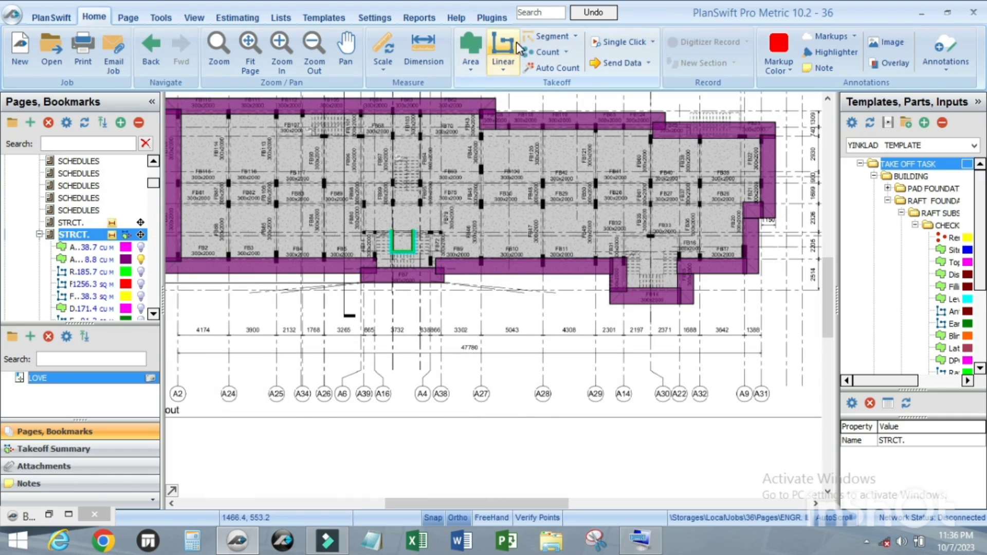
- Record a blue three-segment Linear takeoff about 17 m long in the space below the foundation plan, stop recording, and delete the takeoff
left_click(504, 45)
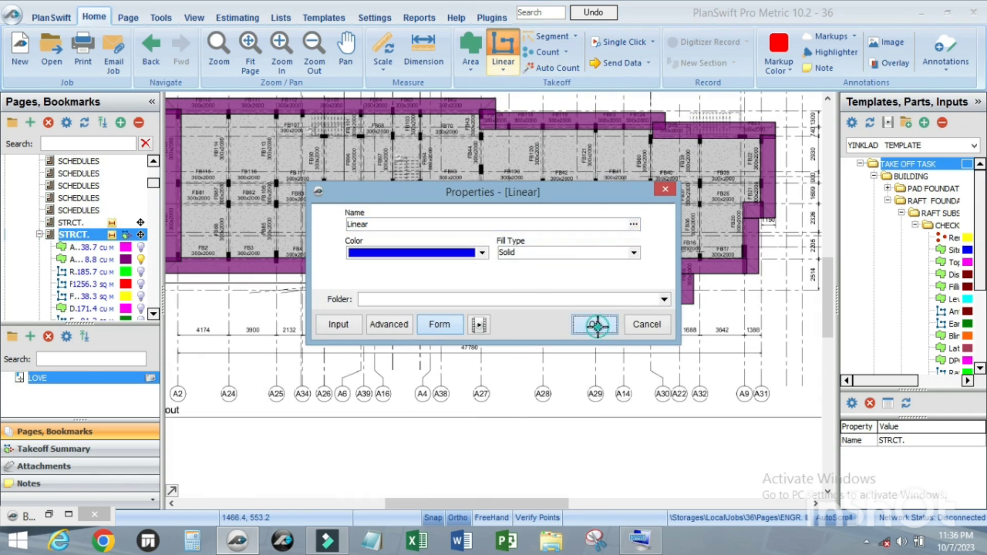
left_click(595, 325)
left_click(488, 362)
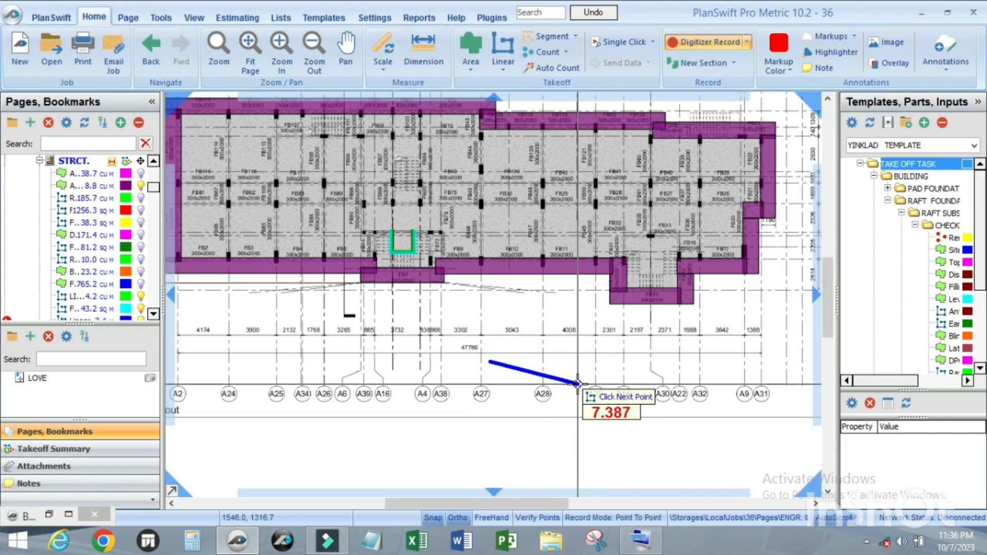
left_click(577, 383)
left_click(525, 440)
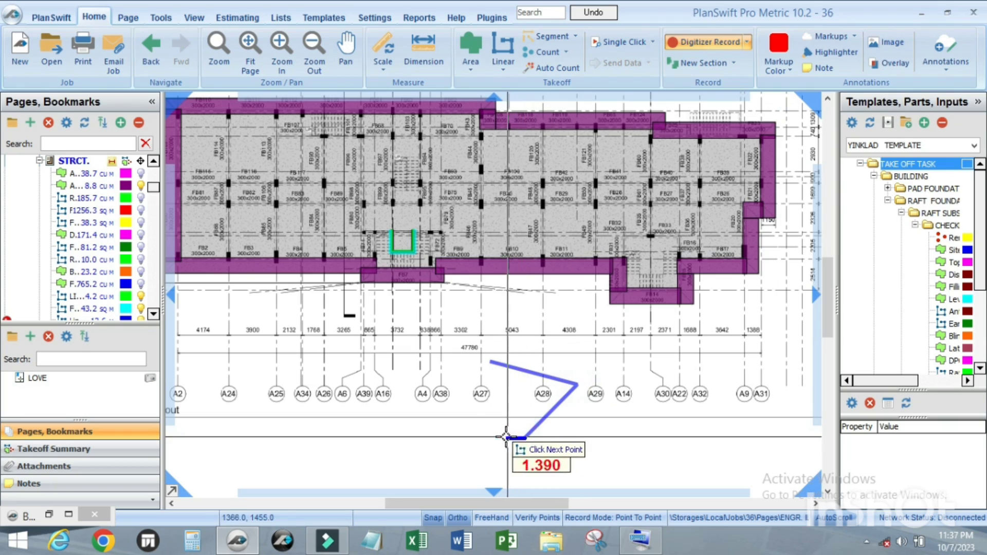
left_click(482, 419)
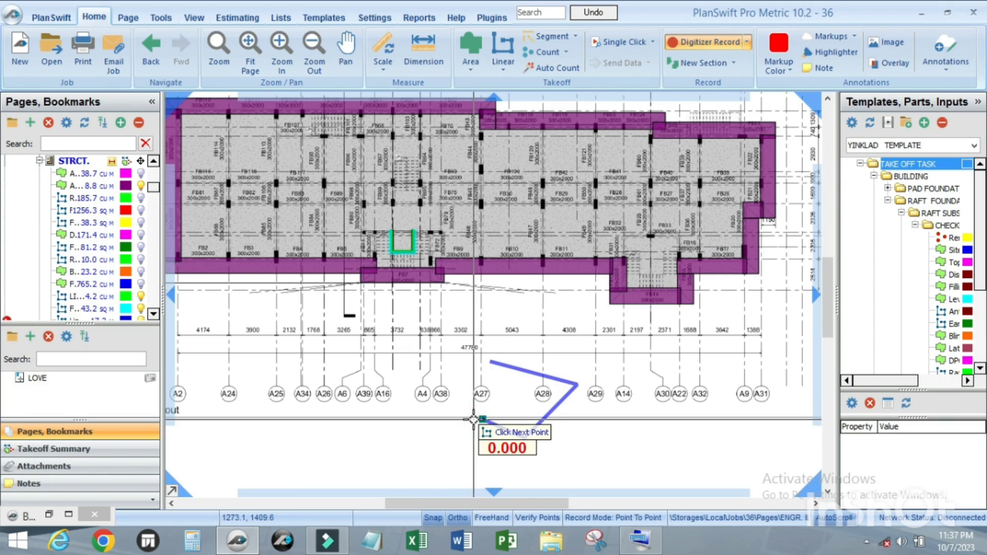
key("Escape")
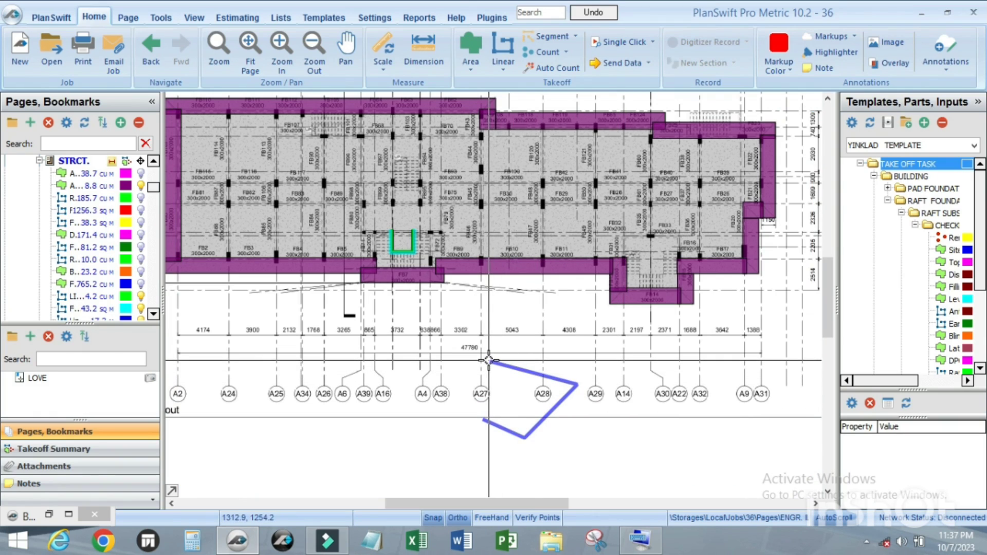
left_click(534, 427)
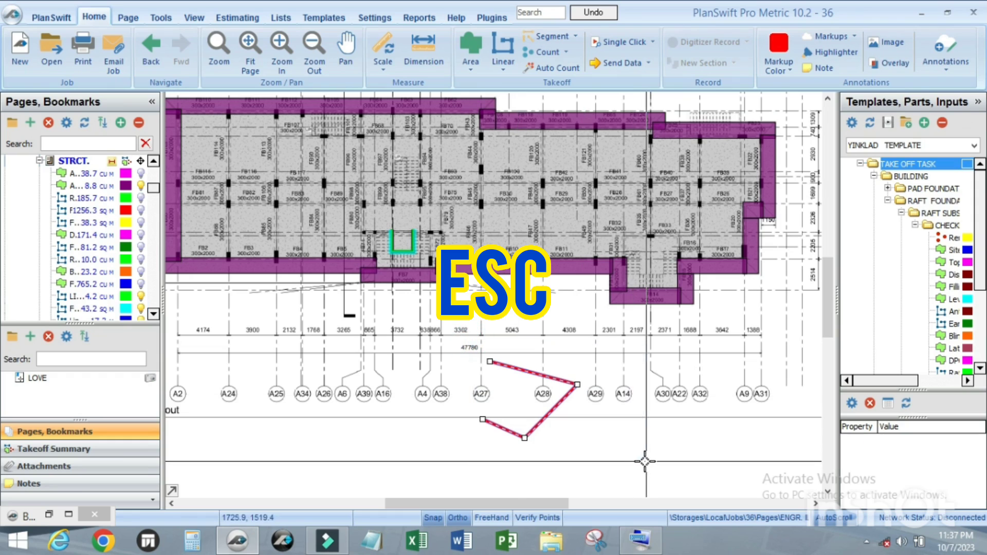
key("Delete")
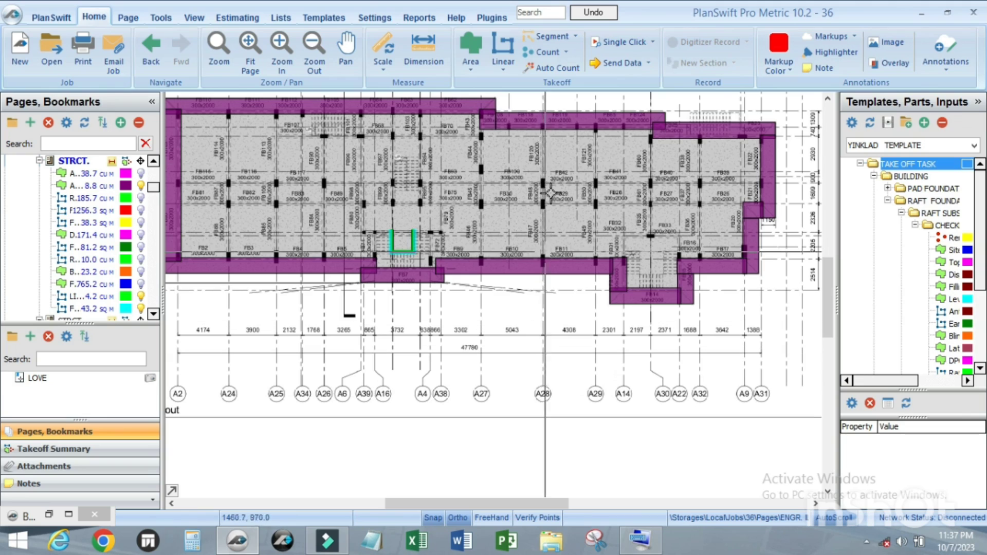
- Record a magenta three-segment Linear takeoff about 12 m long below the foundation plan, between grids A38 and A28, and stop recording
left_click(503, 45)
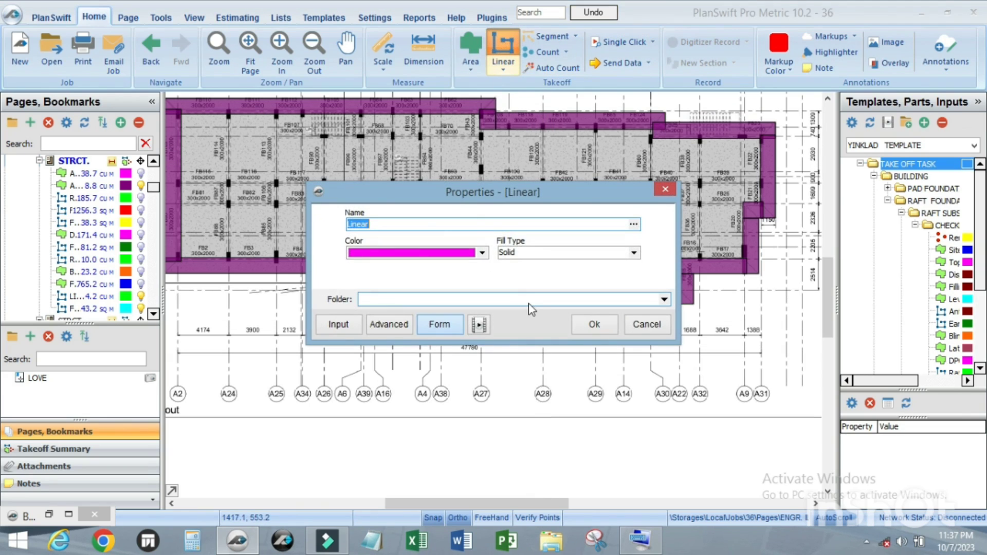
left_click(594, 324)
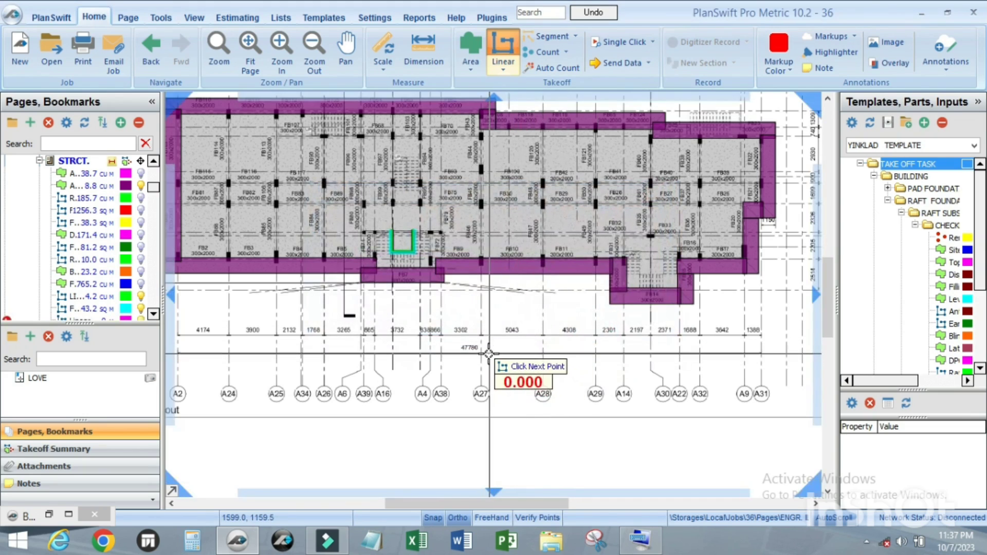
left_click(529, 393)
left_click(489, 430)
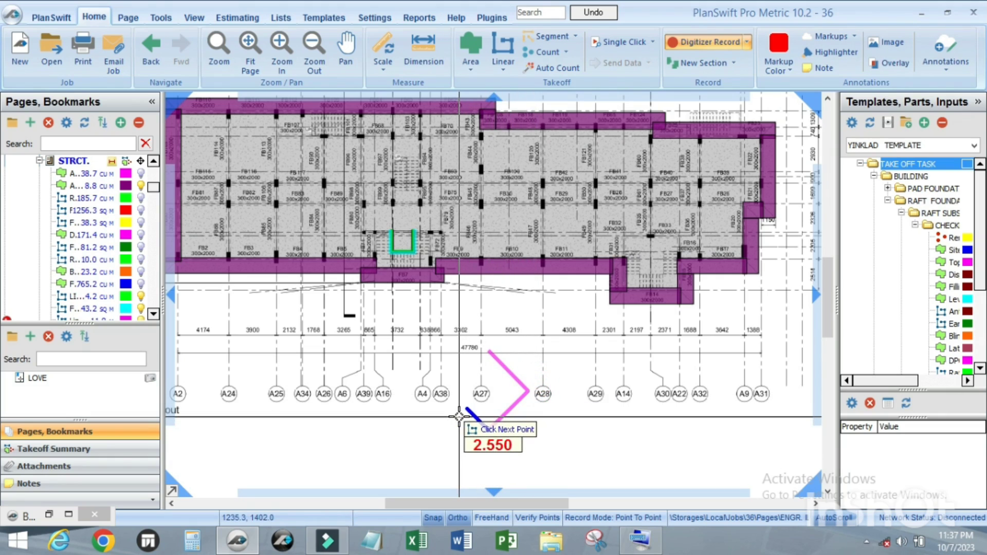
left_click(456, 408)
left_click(460, 399)
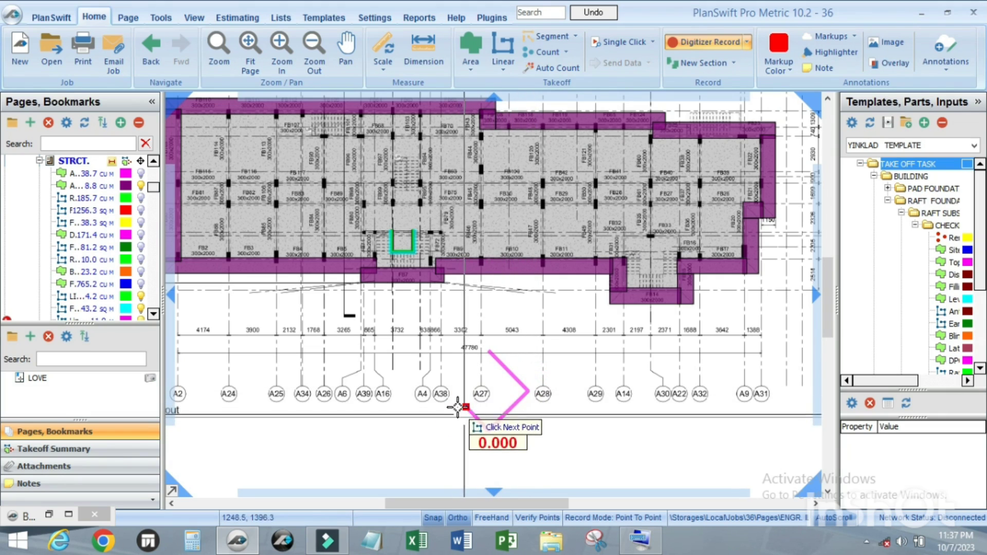
left_click(463, 397)
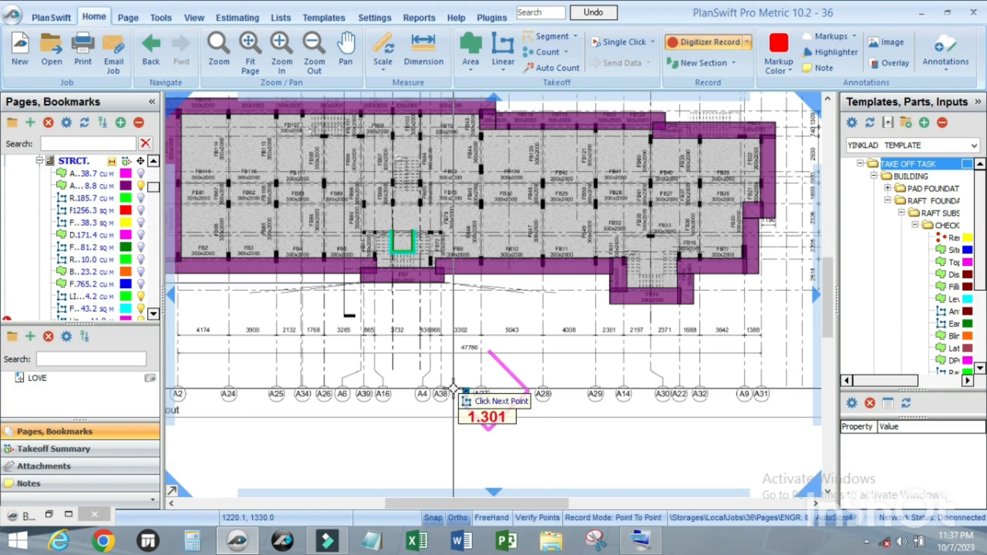
left_click(455, 388)
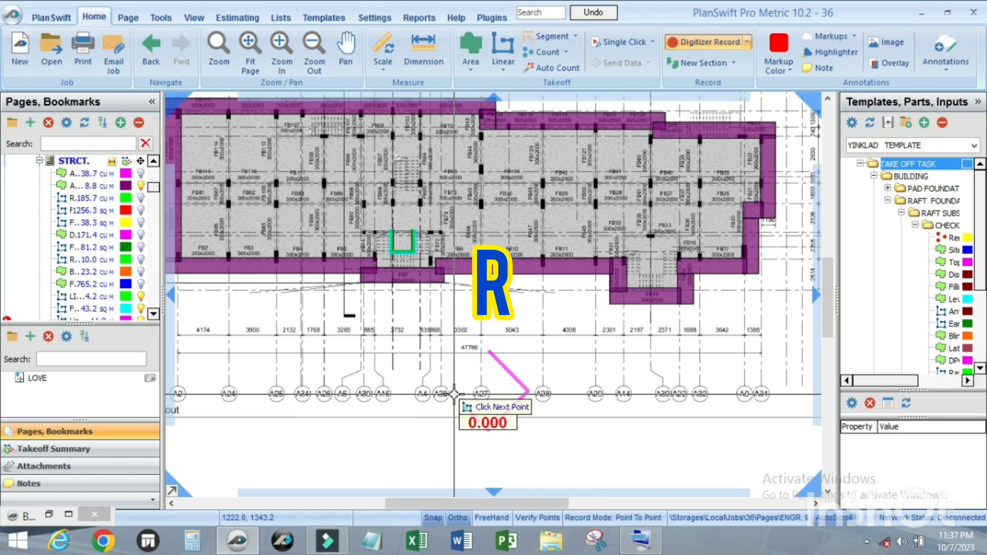
double_click(454, 394)
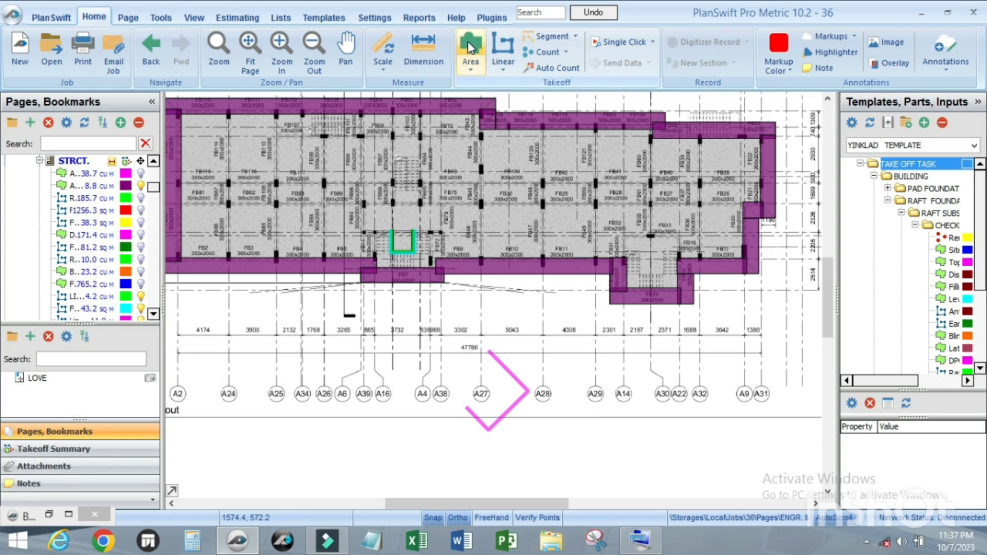
- Record a cyan four-sided Area takeoff of about 32.5 sq m below the foundation plan, around grids A29 and A14
left_click(468, 48)
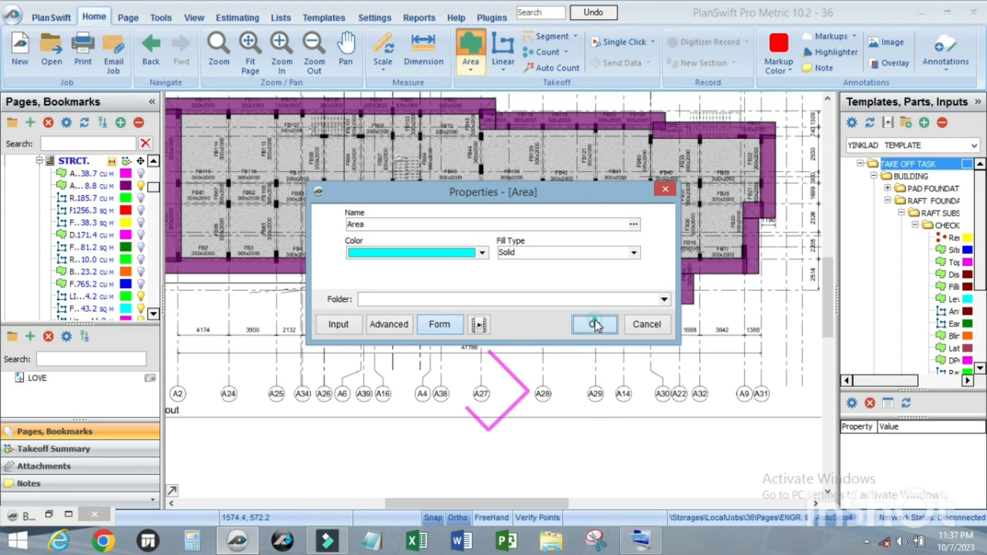
left_click(596, 324)
left_click(589, 341)
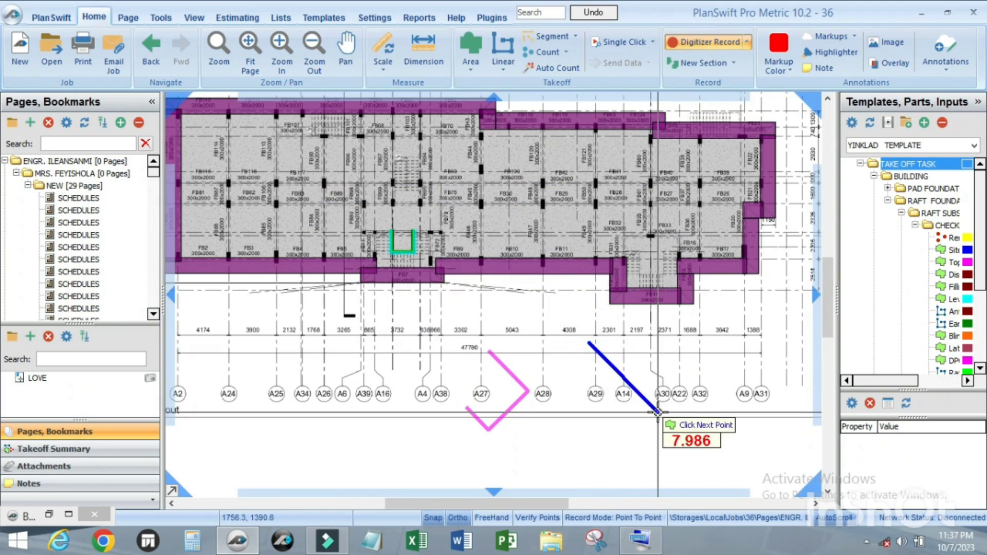
left_click(657, 411)
left_click(560, 431)
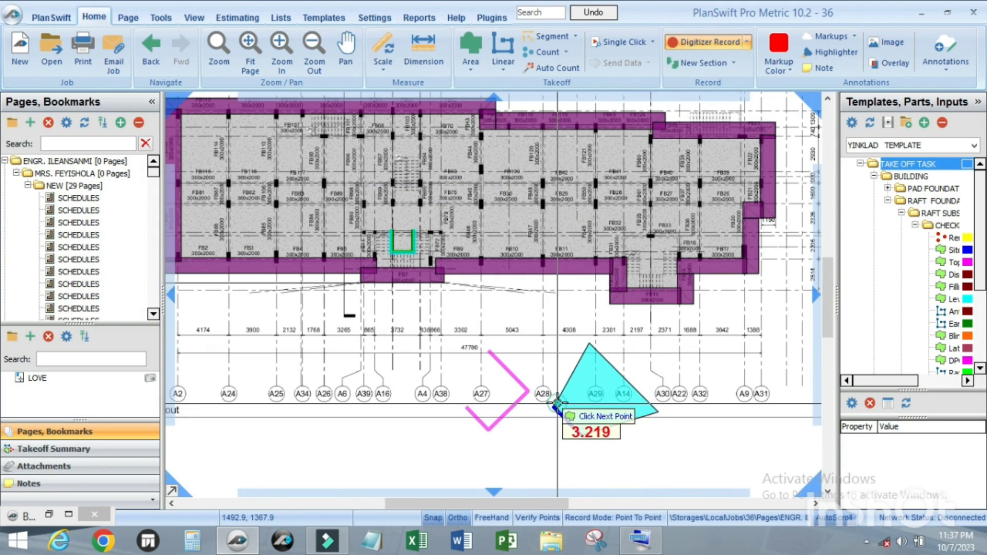
left_click(557, 403)
key("Escape")
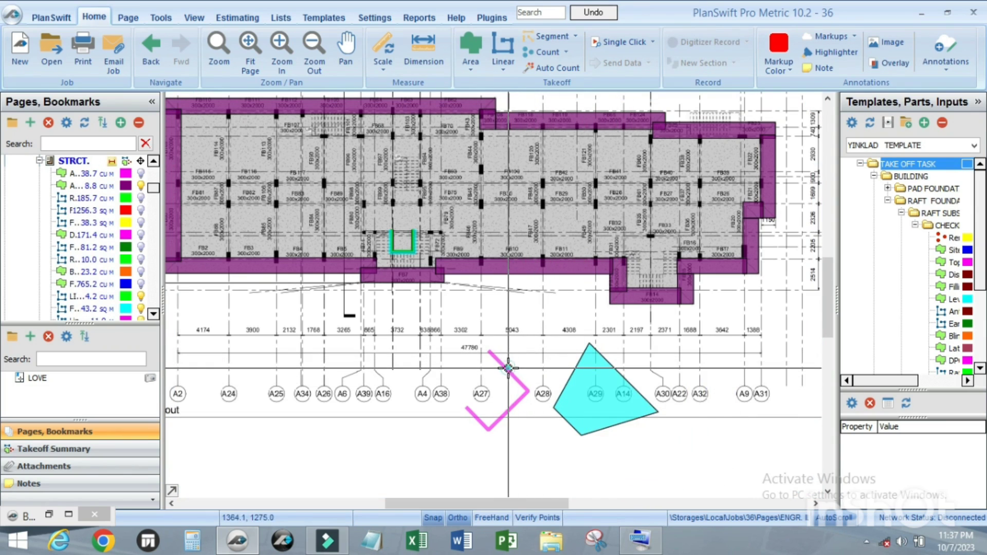
- Resume recording the magenta linear takeoff and extend it from its open end by three segments, to about 22.8 m in total
key("Escape")
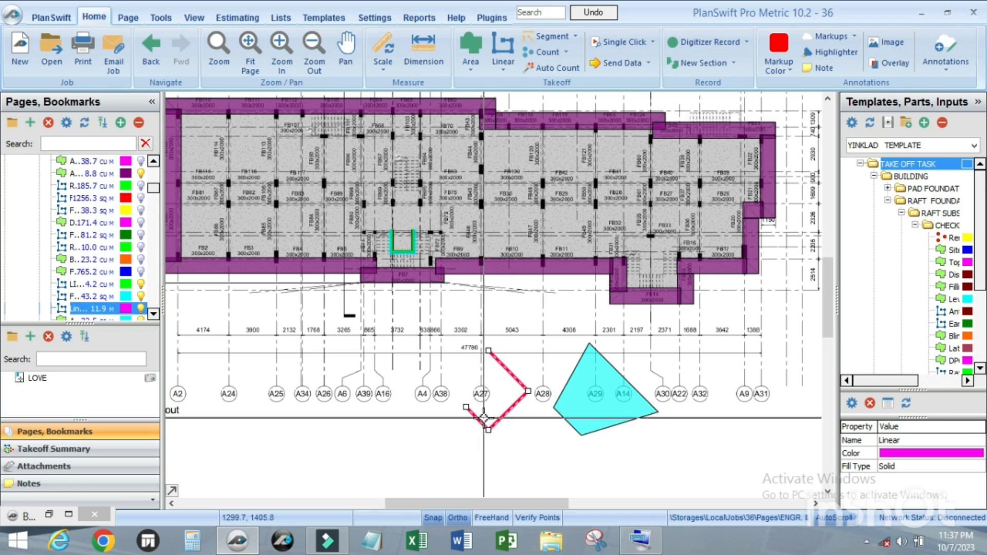
left_click(505, 418)
left_click(504, 414)
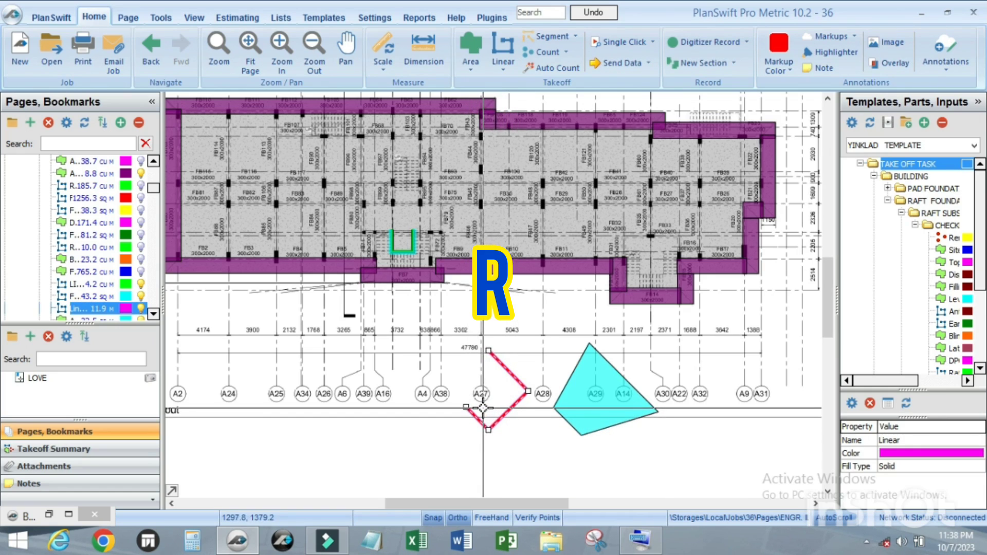
left_click(466, 407)
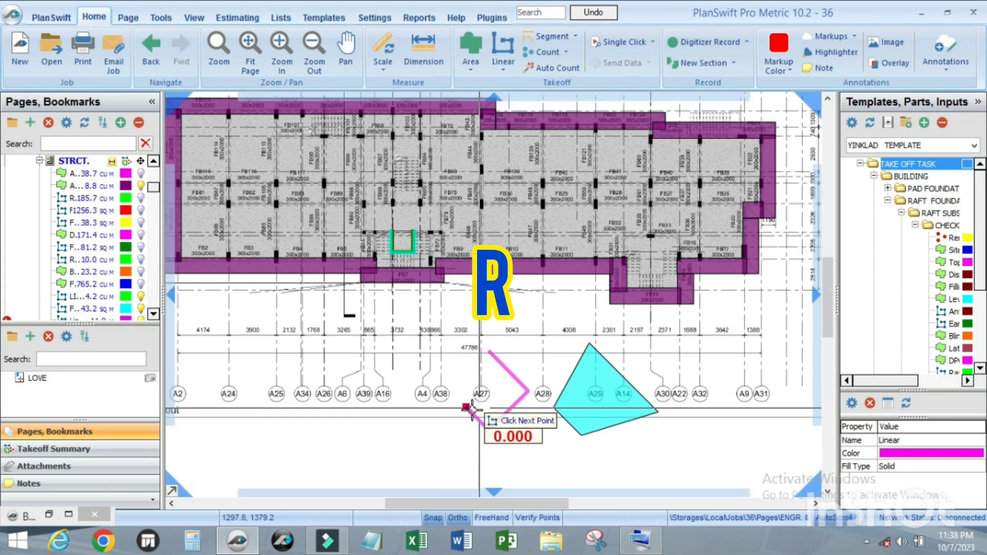
left_click(440, 426)
left_click(411, 406)
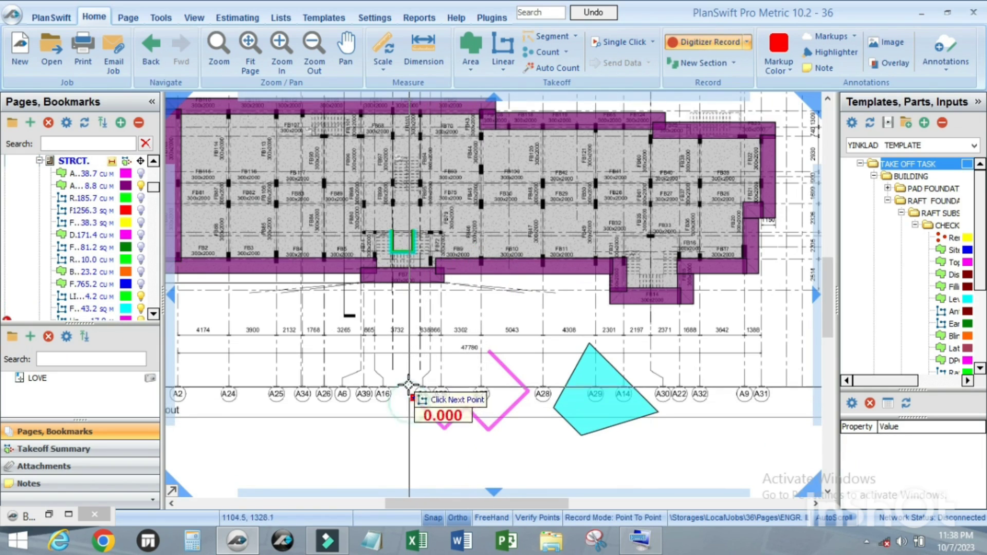
left_click(355, 394)
key("Escape")
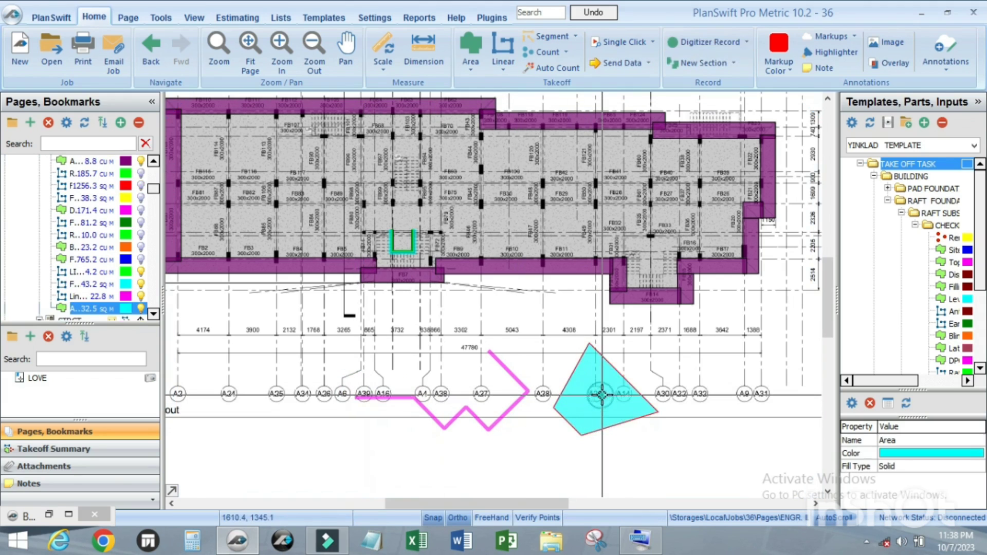
- Resume recording the cyan area takeoff and add three corners that extend it up towards the plan, then stop recording
left_click(602, 394)
left_click(553, 407)
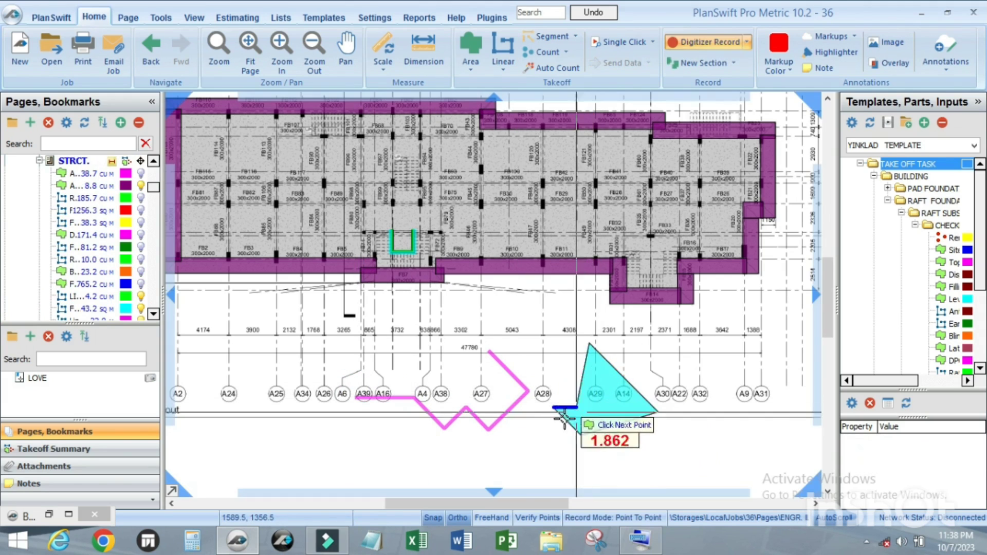
left_click(553, 360)
left_click(514, 325)
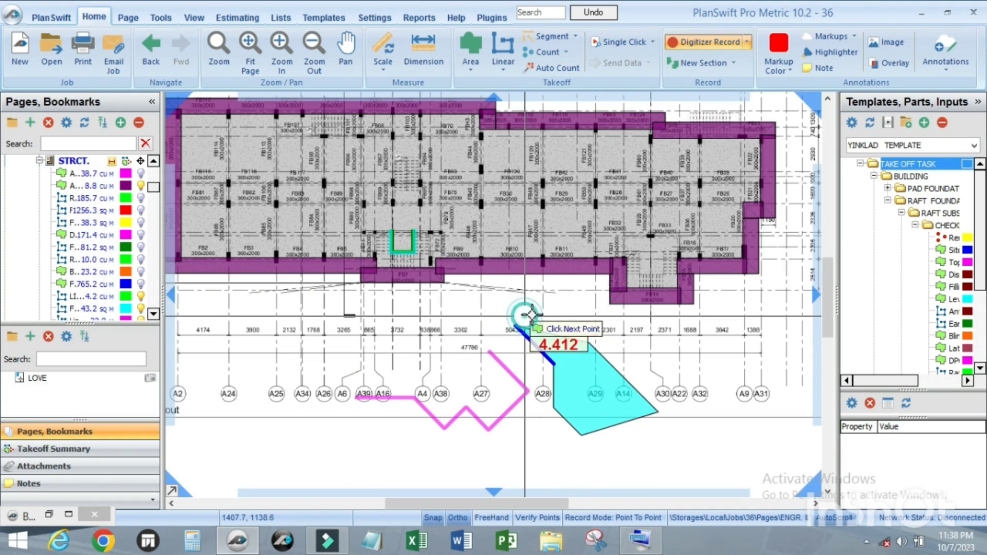
left_click(578, 312)
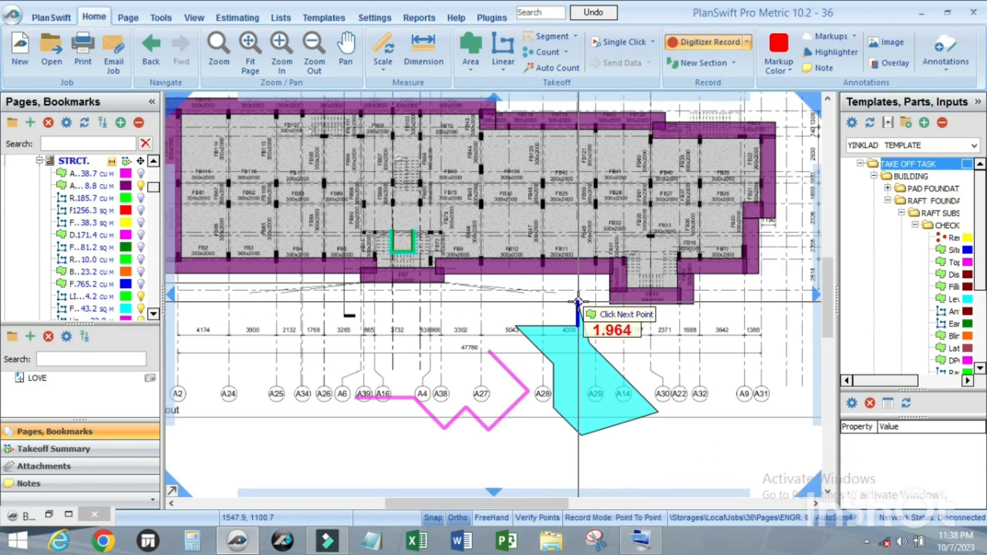
double_click(578, 304)
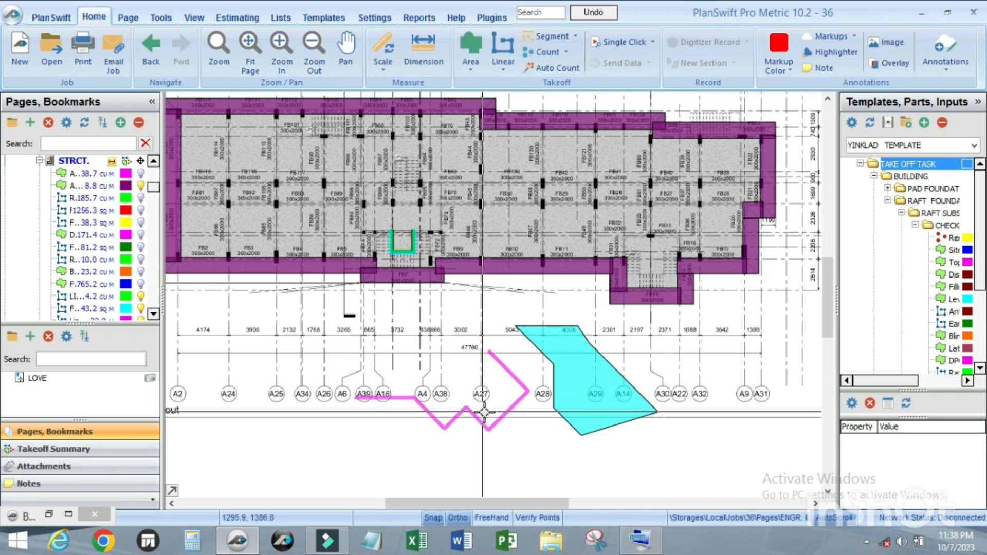
- Add a new, separate two-segment section about 10 m long to the magenta linear takeoff, below grids A6 to A16
key("Escape")
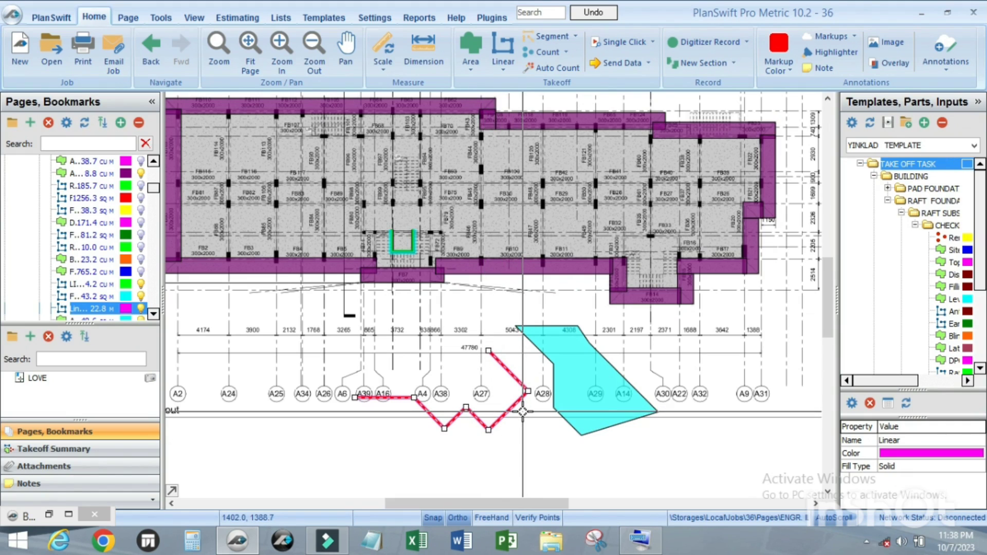
key("n")
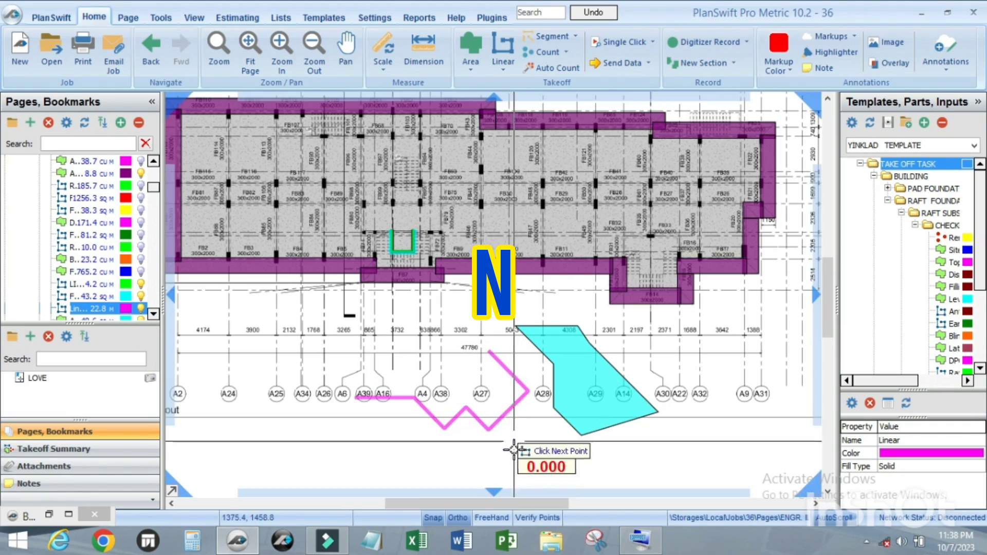
left_click(339, 433)
left_click(401, 459)
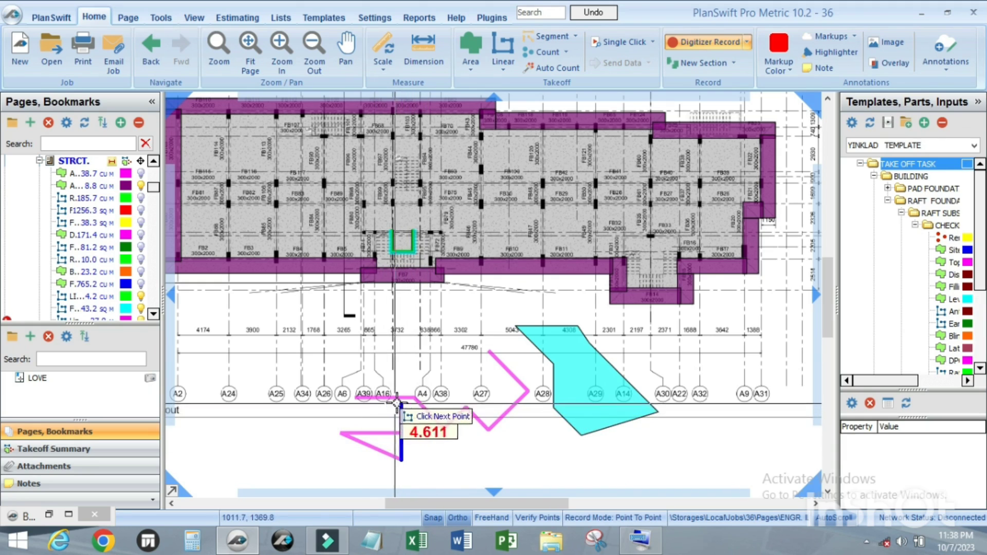
key("Escape")
left_click(417, 397)
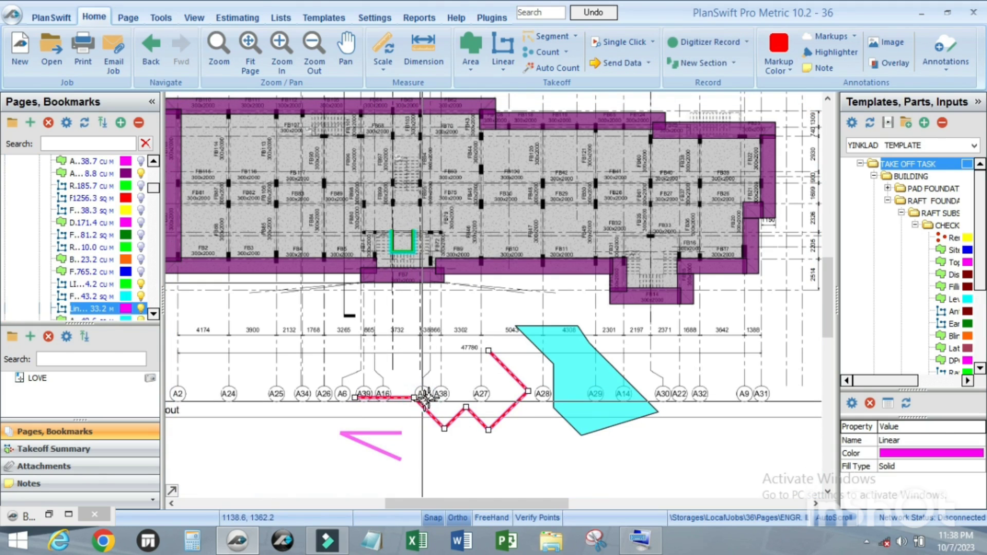
left_click(354, 397)
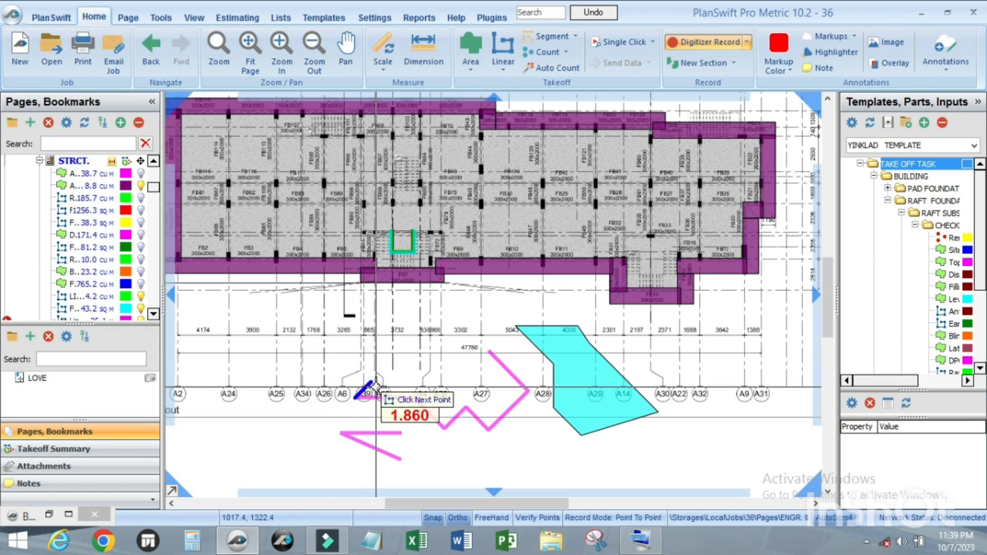
key("Escape")
left_click(386, 433)
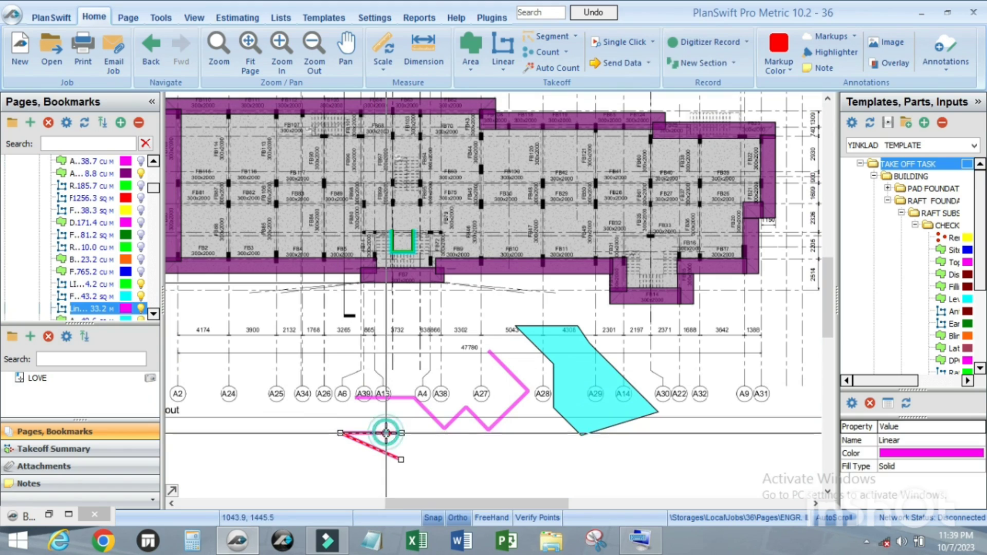
- Add a new, separate three-segment section about 13 m long to the magenta linear takeoff, below grids A27 and A28
left_click(435, 417)
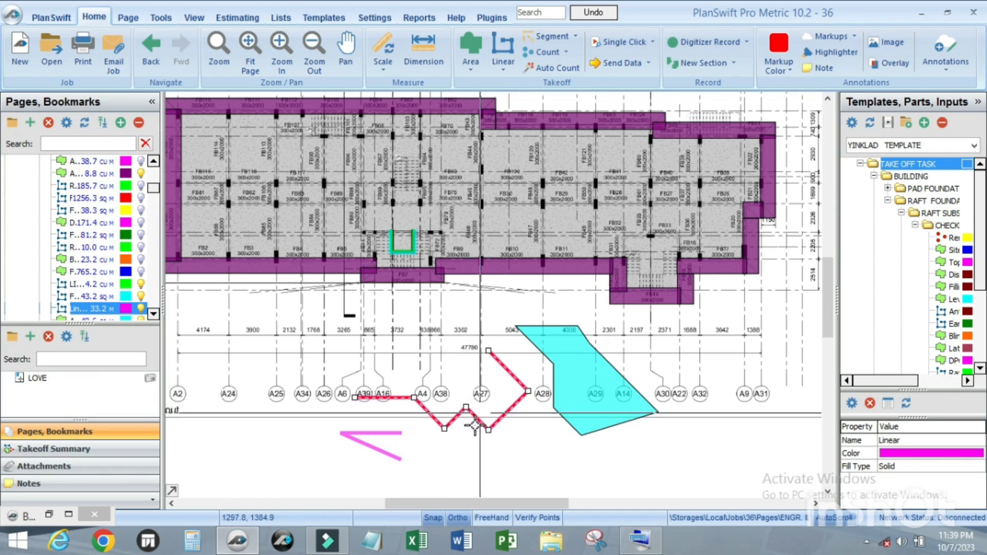
left_click(471, 455)
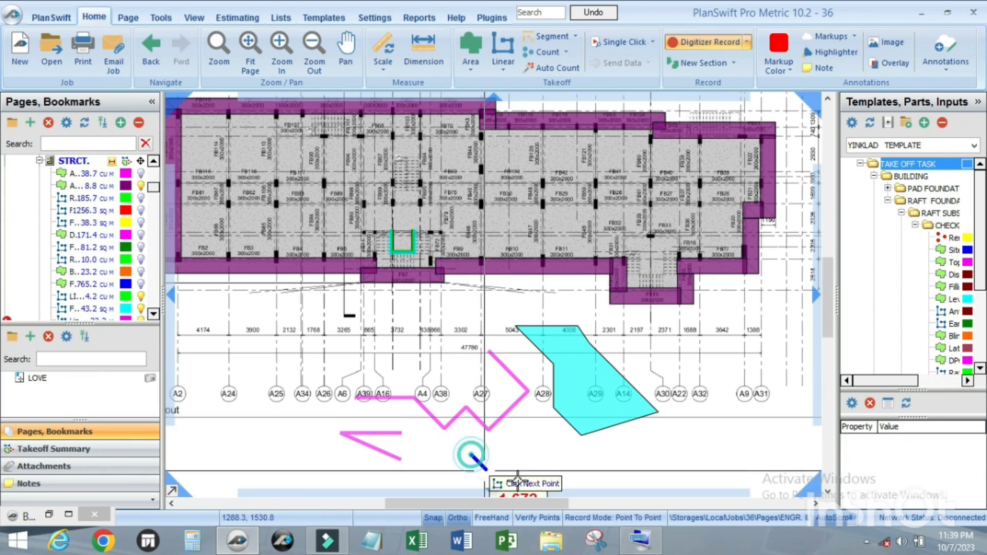
left_click(539, 455)
left_click(538, 425)
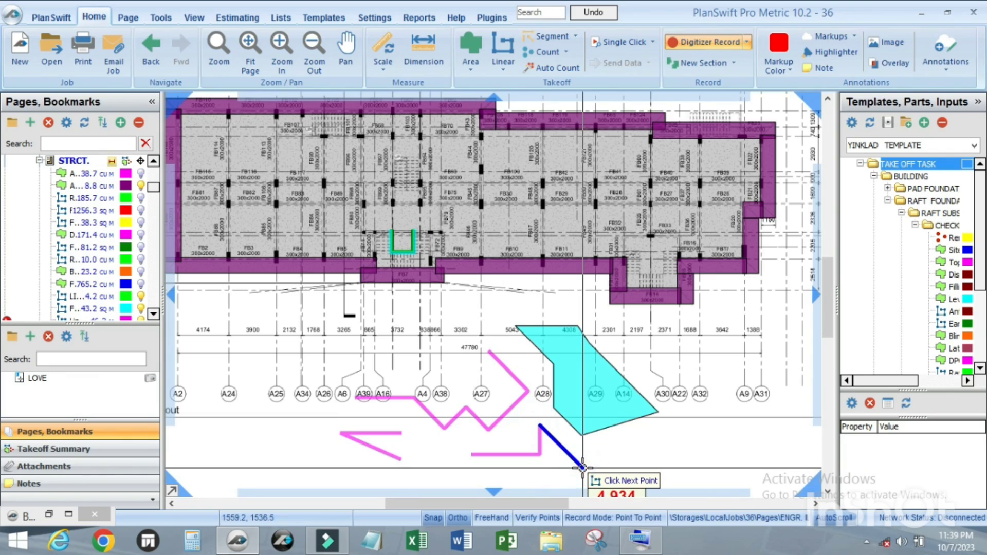
double_click(582, 466)
- Add a separate triangular section of about 12.6 sq m to the cyan area takeoff, around grids A22 to A9
left_click(586, 401)
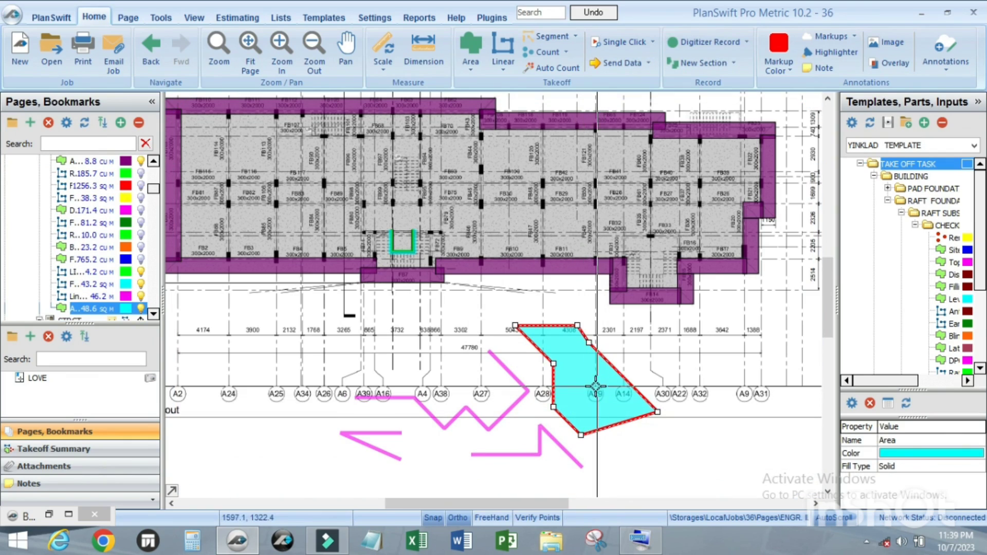
left_click(673, 359)
left_click(720, 410)
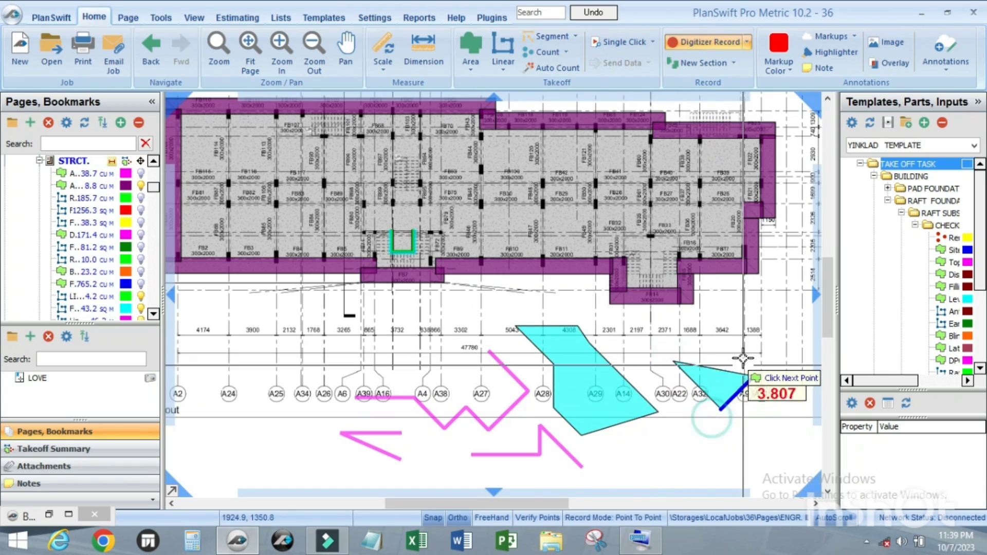
left_click(742, 353)
double_click(744, 353)
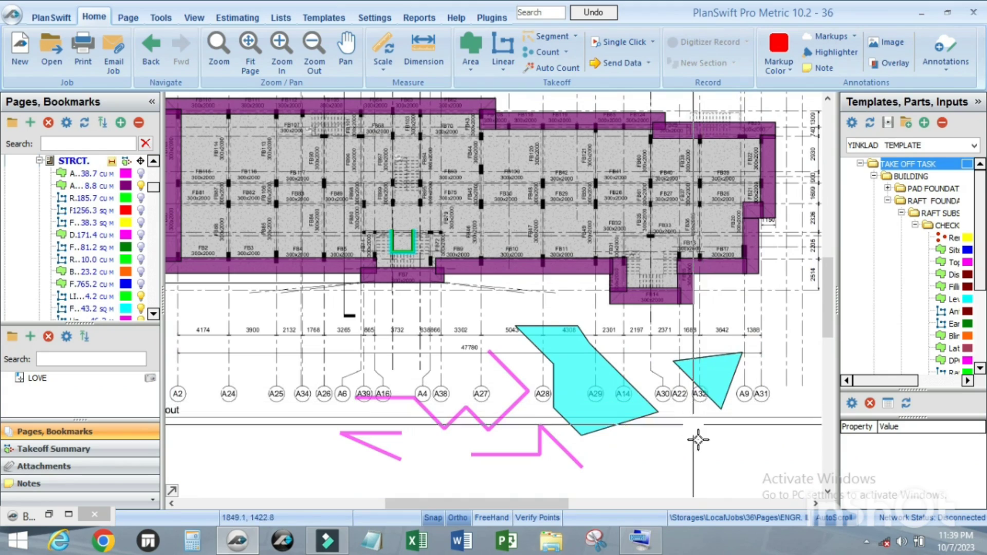
- Record a dark red Area takeoff as a small circle of about 0.1 sq m, beneath the 3265 dimension near grid A6
scroll(427, 352, "up", 3)
scroll(462, 342, "down", 3)
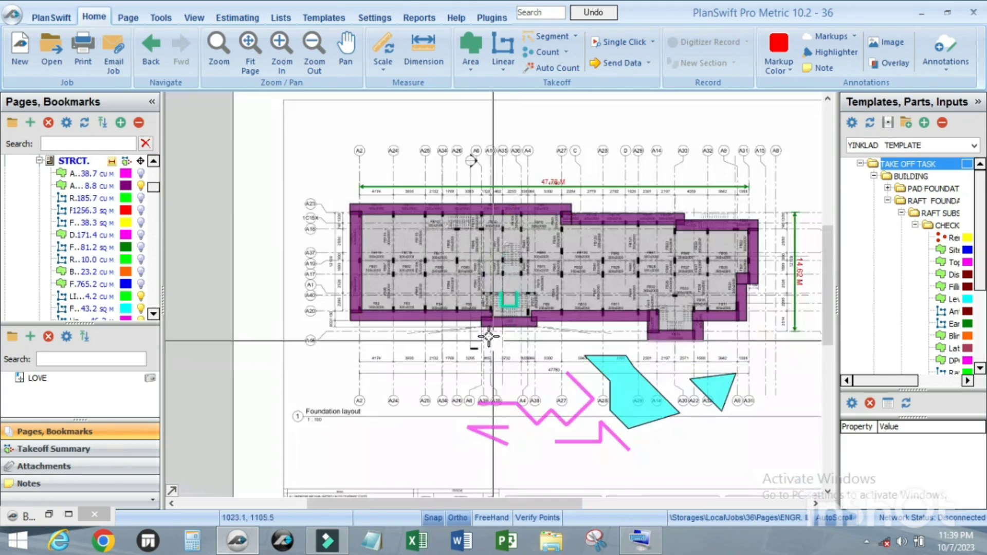
scroll(494, 339, "up", 3)
scroll(528, 371, "down", 3)
scroll(529, 371, "up", 2)
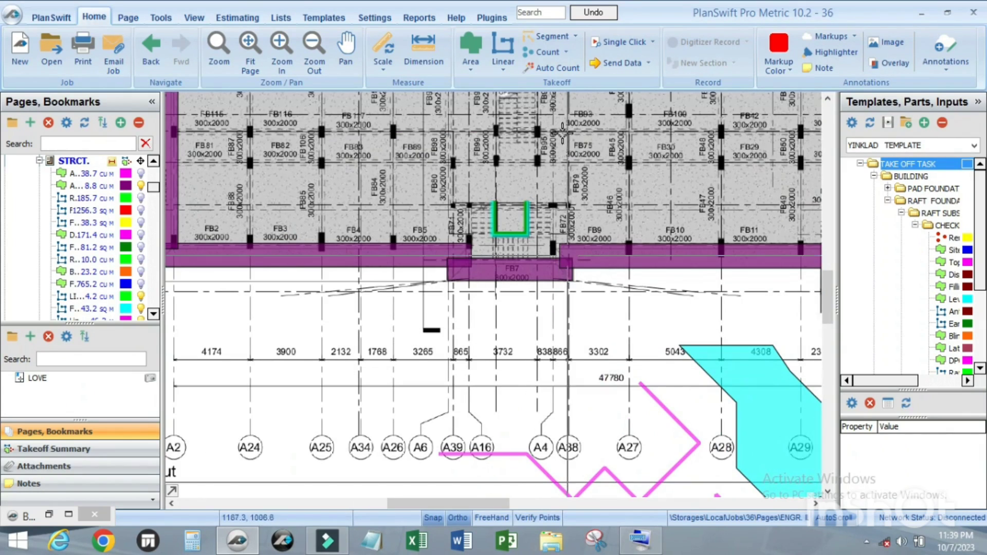
left_click(472, 51)
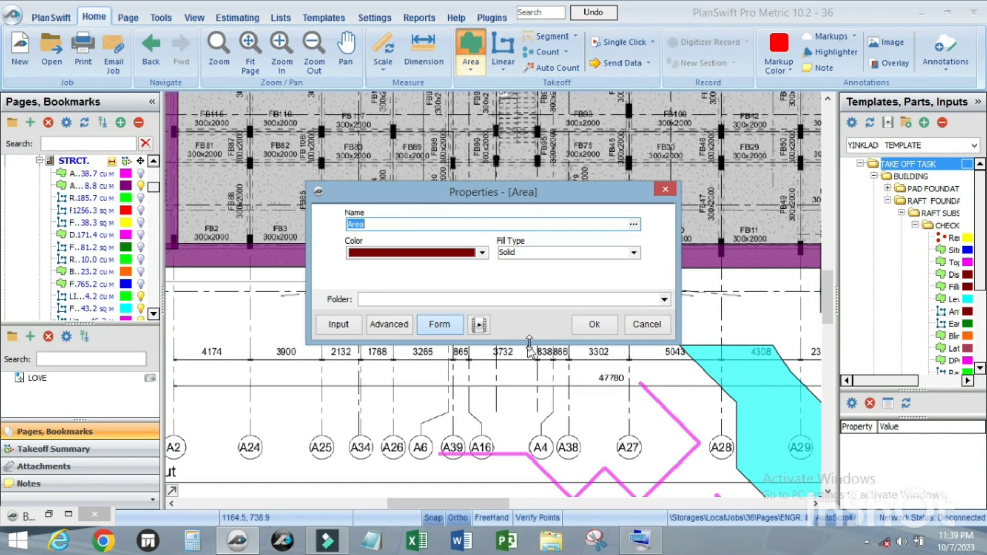
left_click(593, 325)
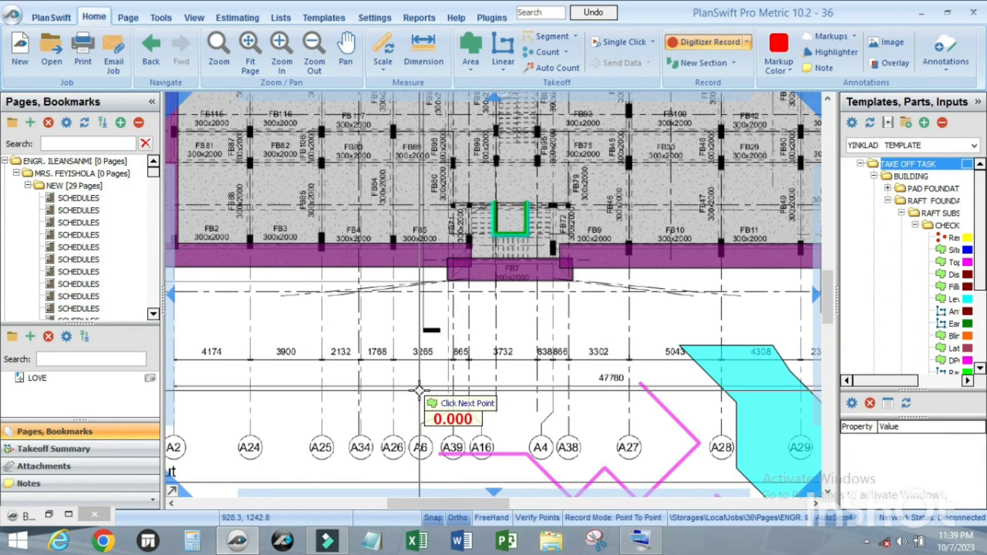
scroll(411, 398, "up", 3)
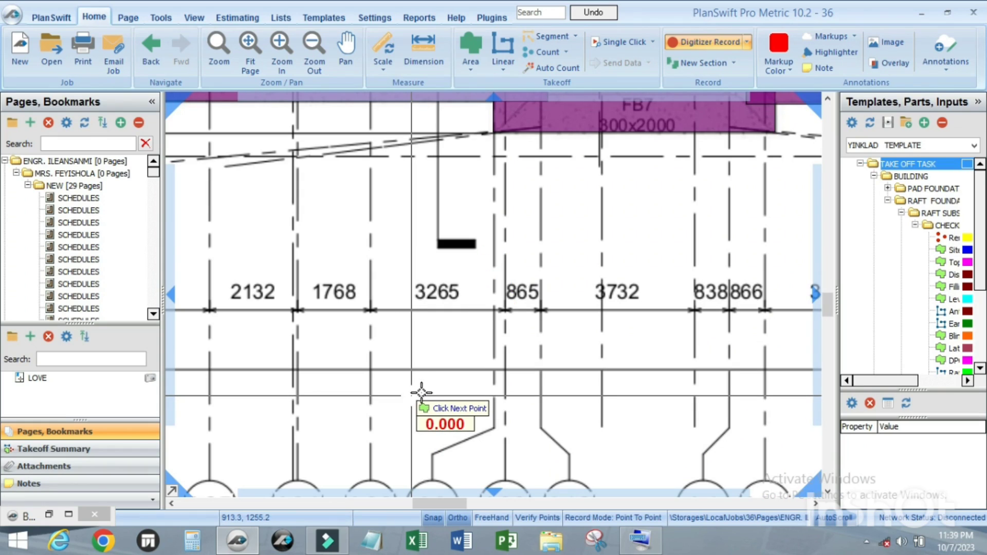
key("a")
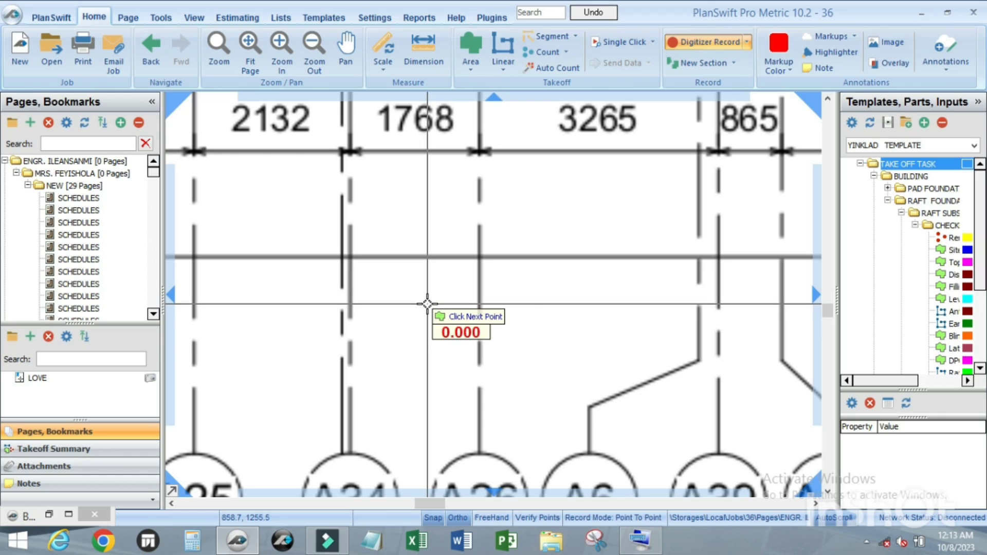
left_click(500, 298)
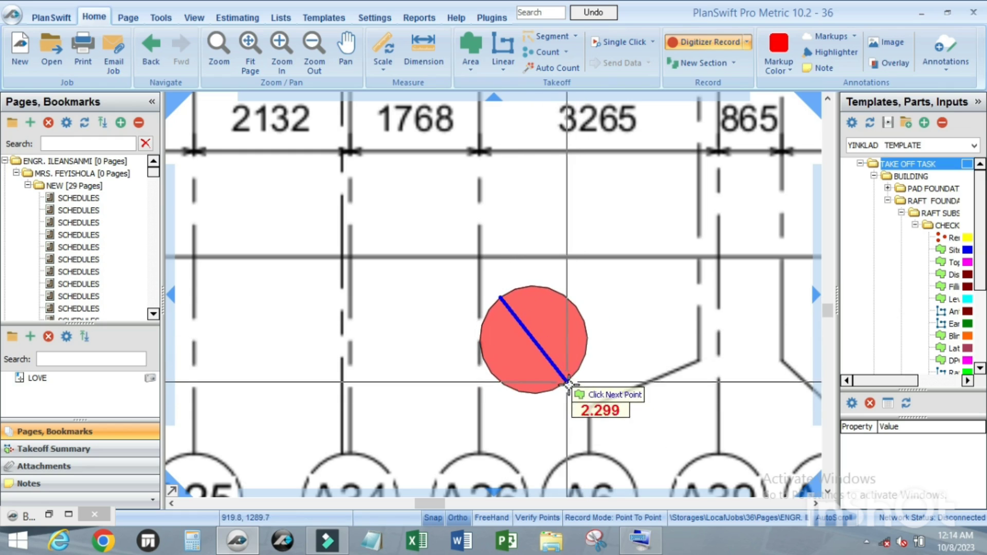
left_click(492, 350)
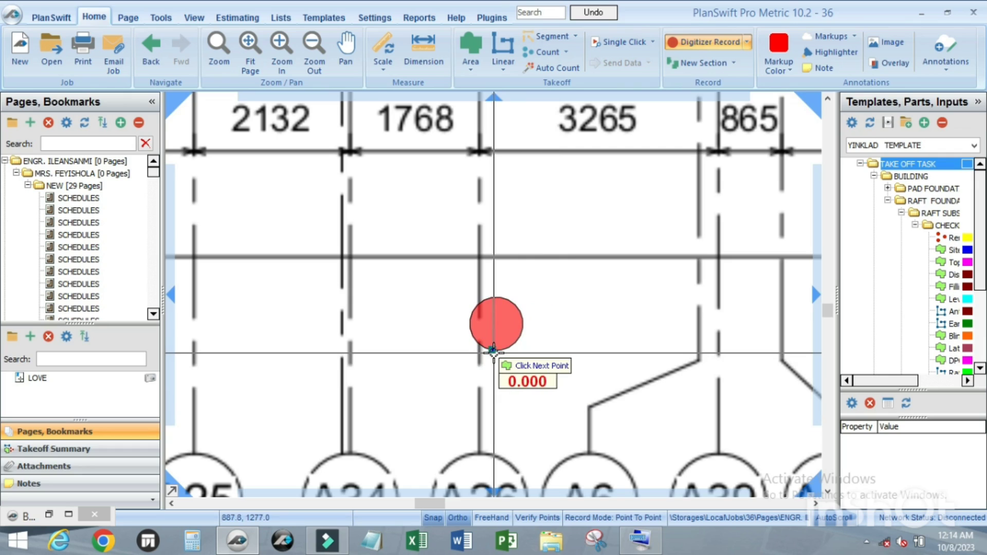
key("Escape")
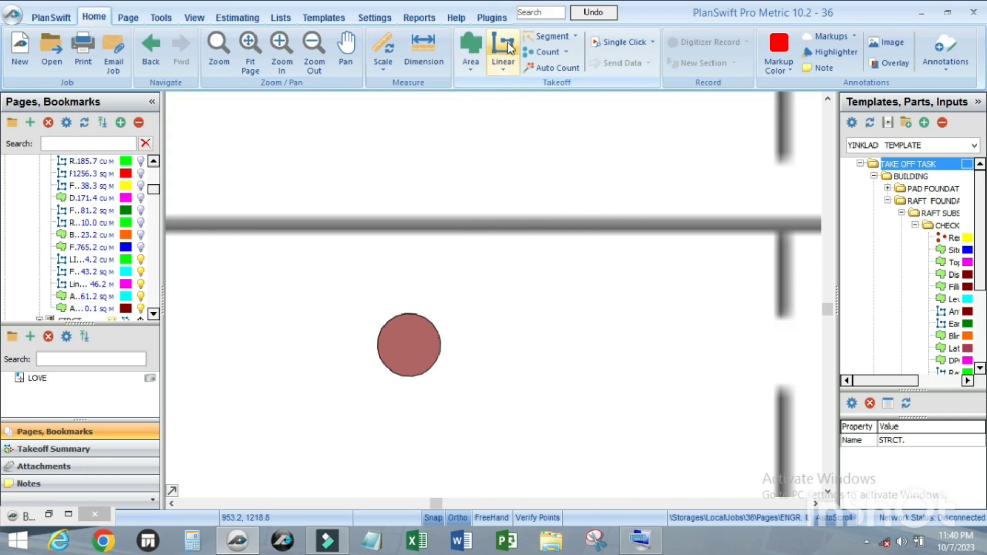
- Record a green, solid-filled triangular Area takeoff beside the dark red circle, pointing towards grid A39
left_click(474, 48)
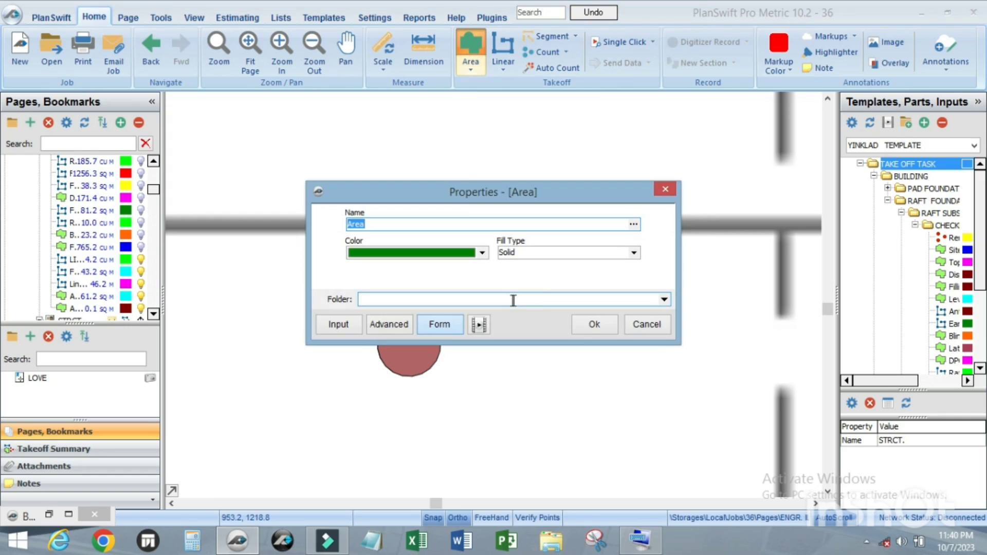
left_click(594, 325)
scroll(489, 302, "down", 2)
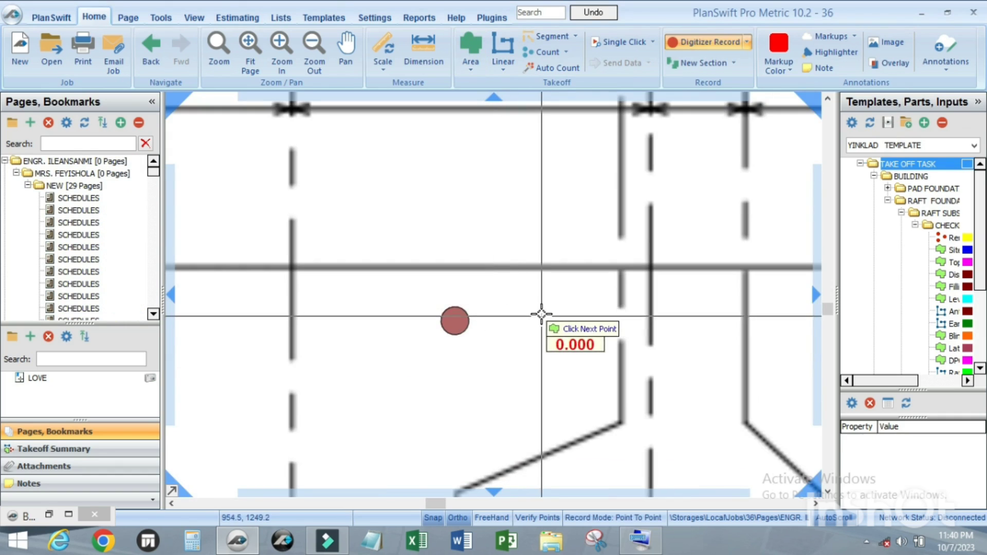
left_click(545, 294)
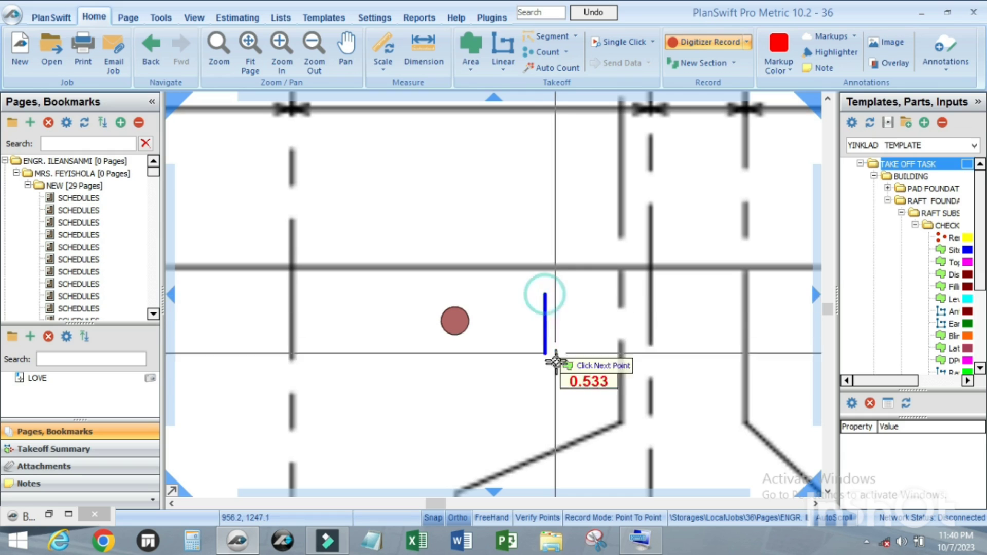
left_click(558, 366)
left_click(631, 322)
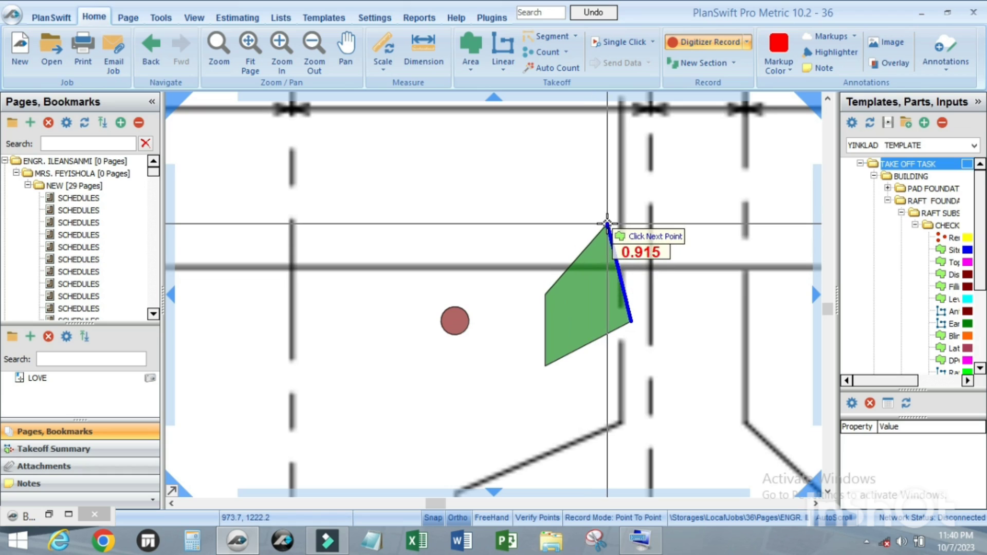
key("Escape")
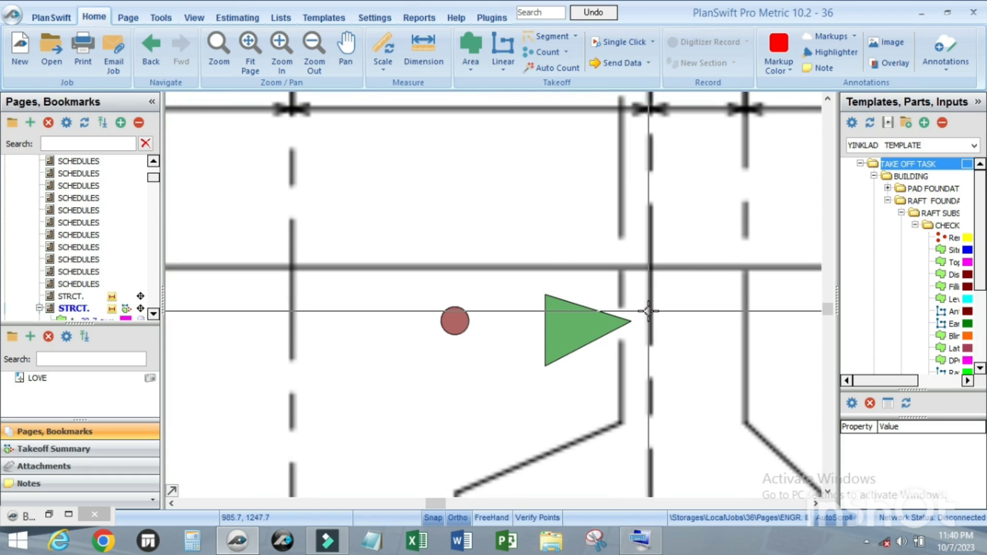
- Record an olive Linear takeoff above the dark red circle and close it into a four-sided outline
left_click(498, 44)
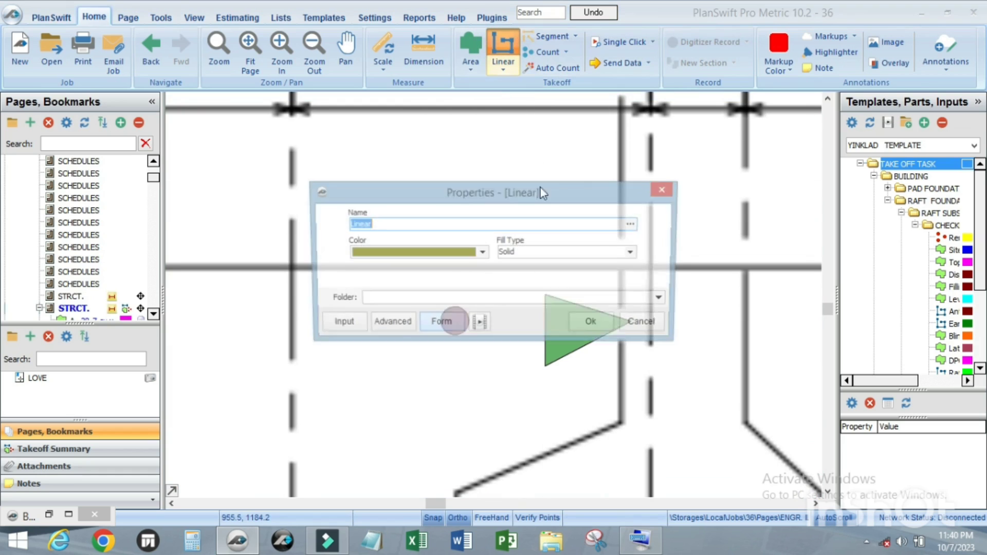
left_click(594, 325)
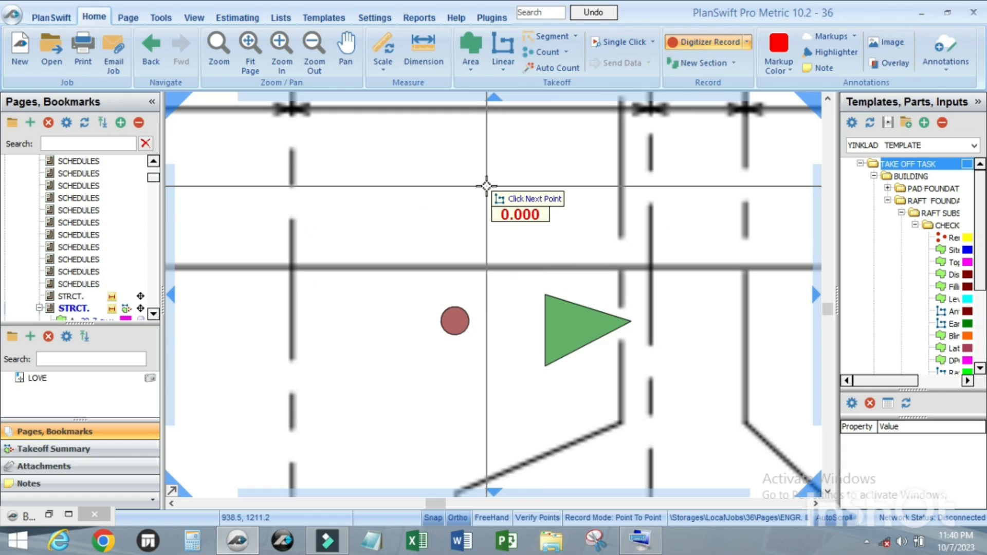
left_click(530, 230)
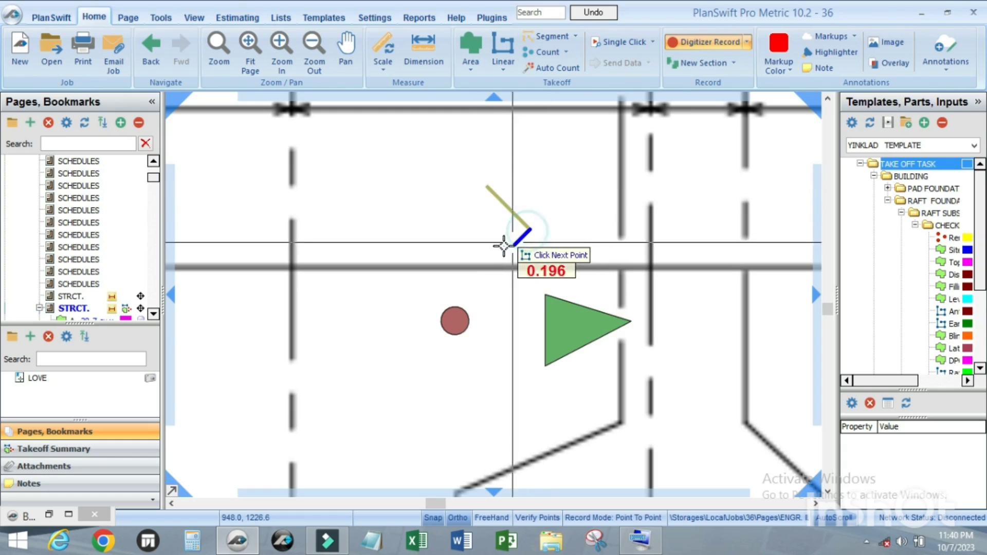
left_click(460, 251)
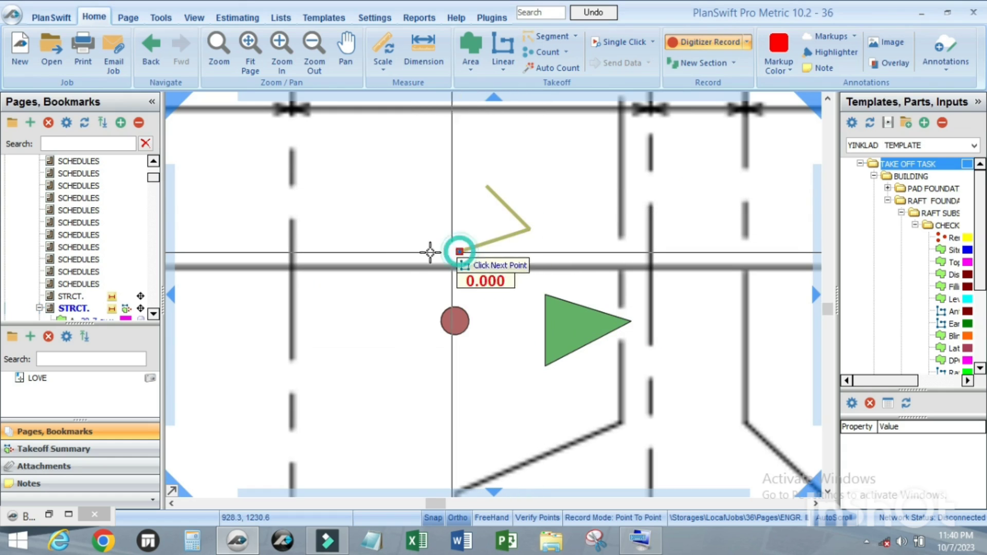
left_click(394, 216)
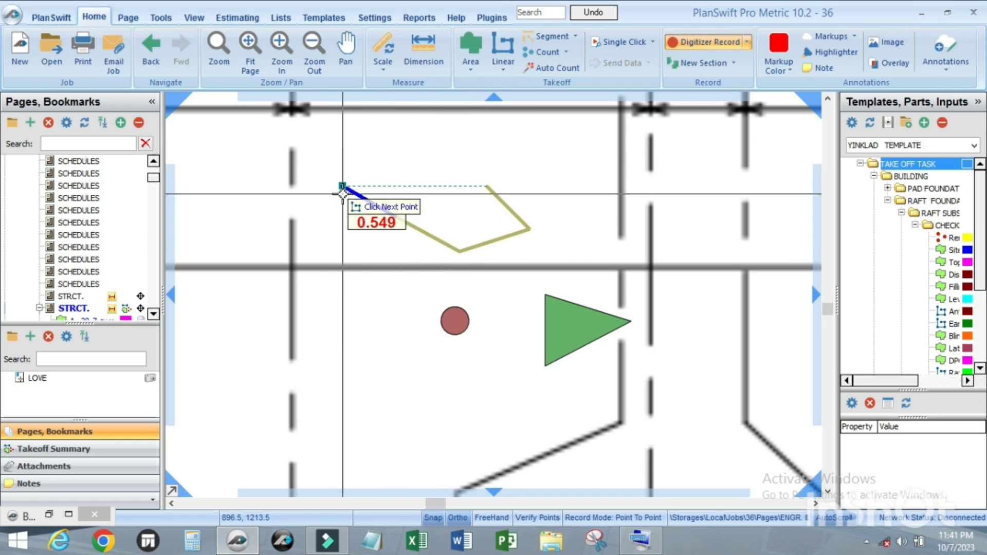
key("Escape")
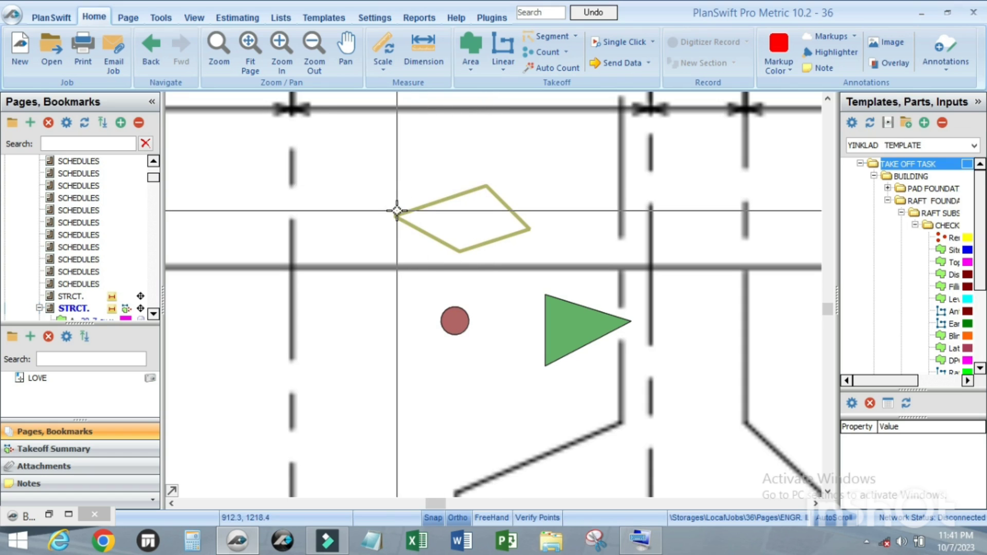
- Record a blue-violet Linear takeoff below the olive outline, near grid A26, and close it into a triangle
left_click(499, 51)
left_click(593, 323)
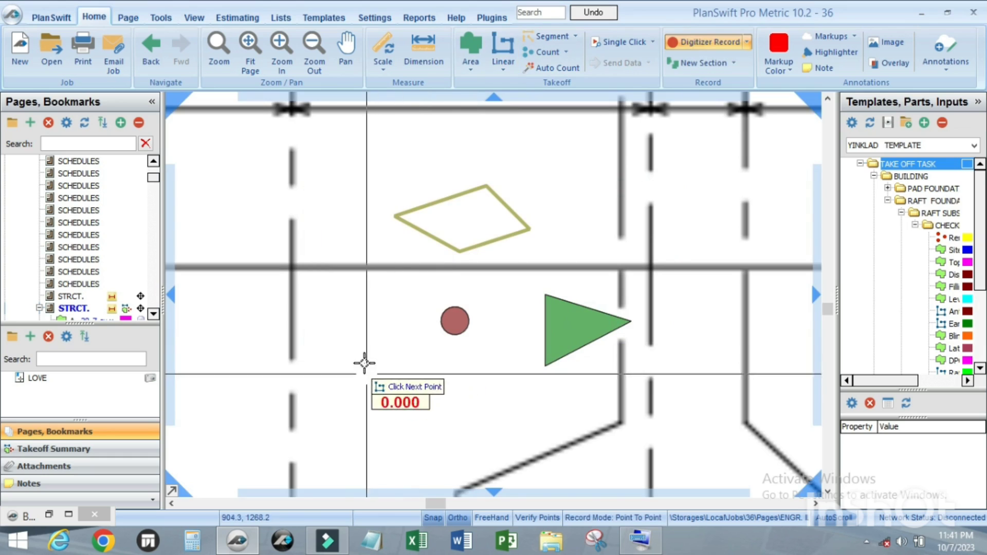
left_click(366, 343)
left_click(399, 444)
left_click(317, 445)
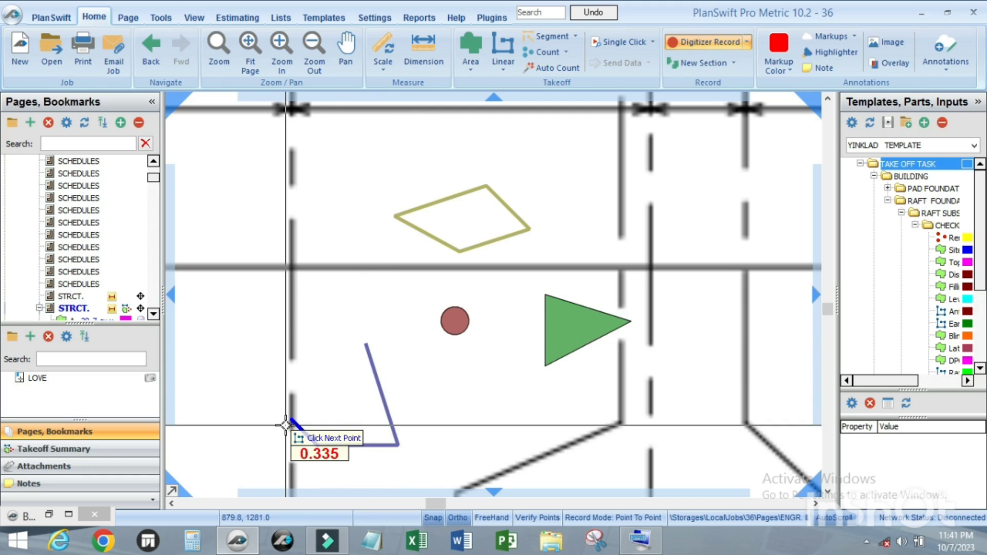
key("Escape")
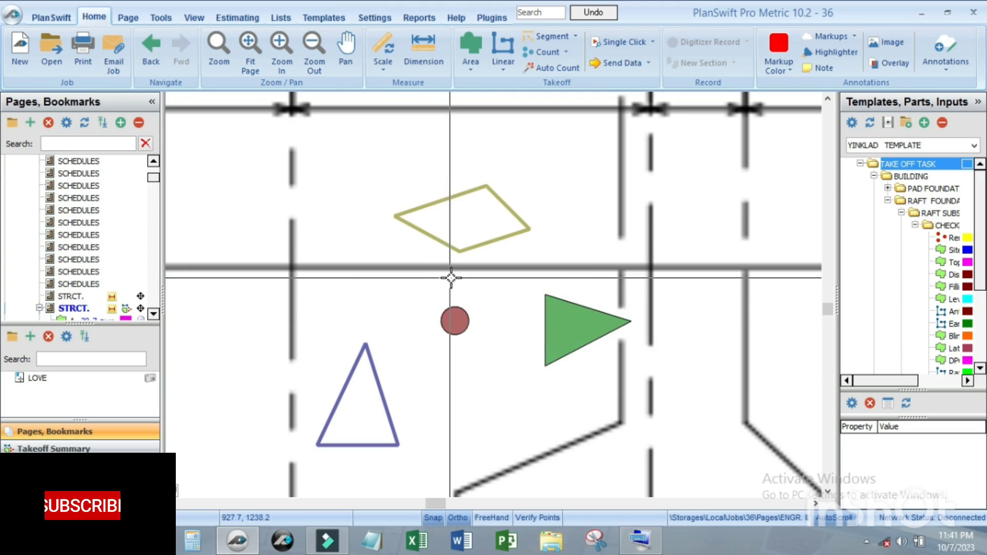
scroll(442, 281, "down", 2)
scroll(432, 285, "down", 3)
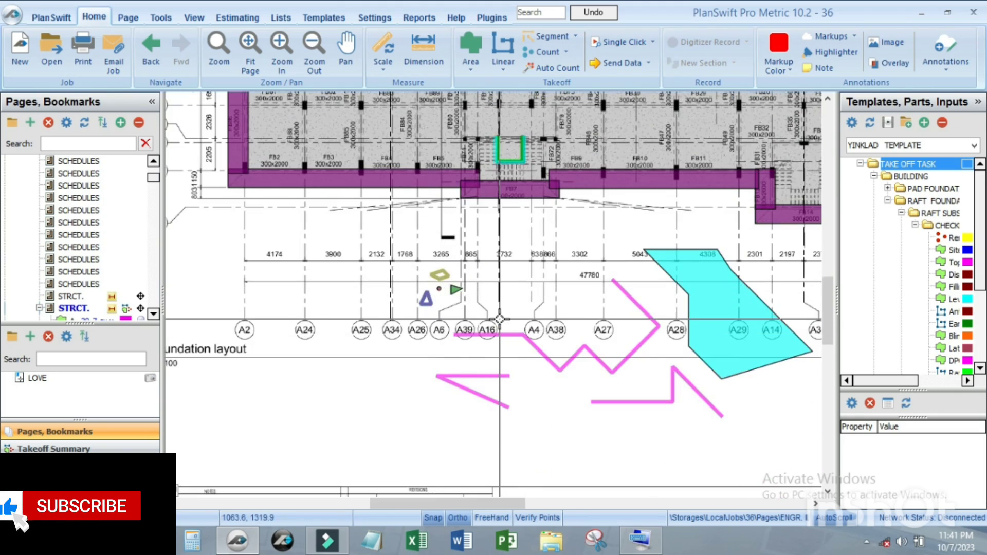
scroll(426, 317, "up", 2)
scroll(426, 317, "down", 3)
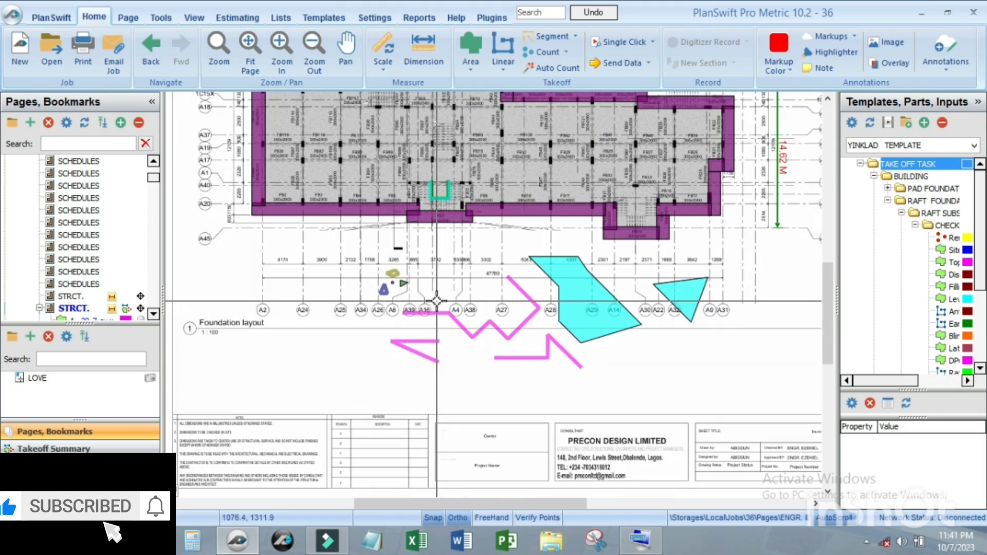